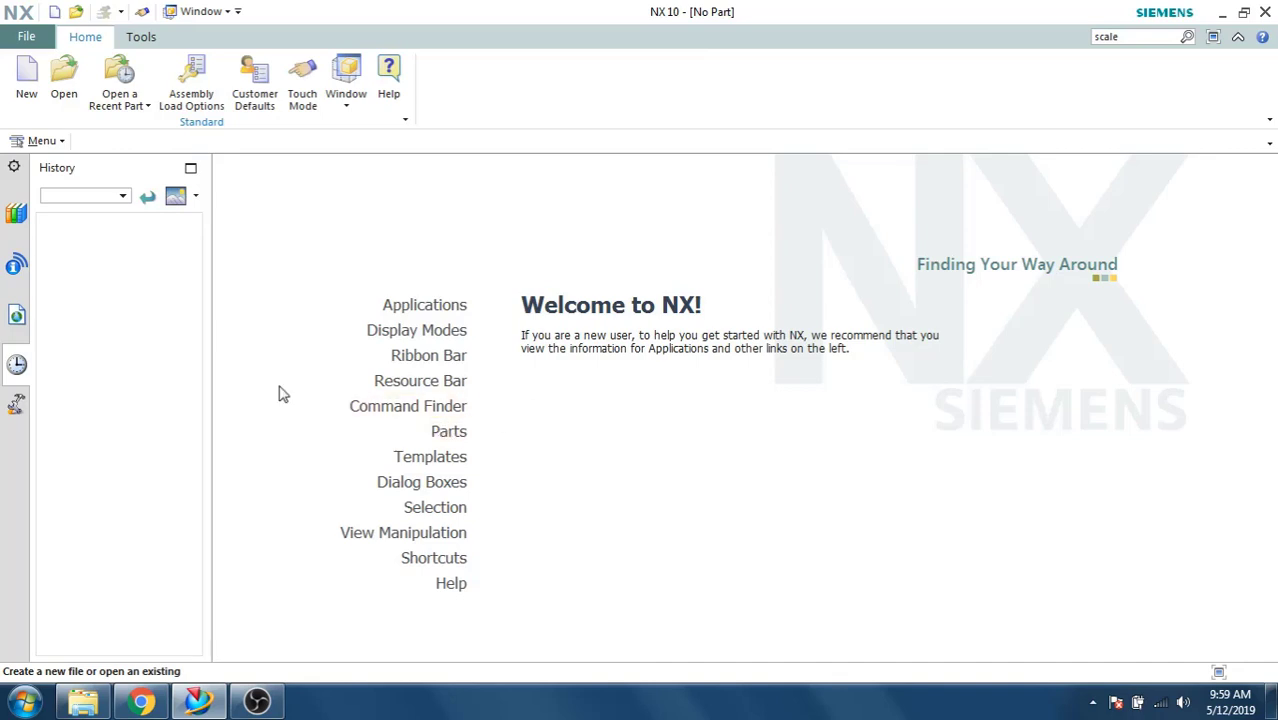
Create a new millimetre part from the Model template and start a sketch on the YZ datum plane.
{"action": "left_click", "coordinate": [25, 78]}
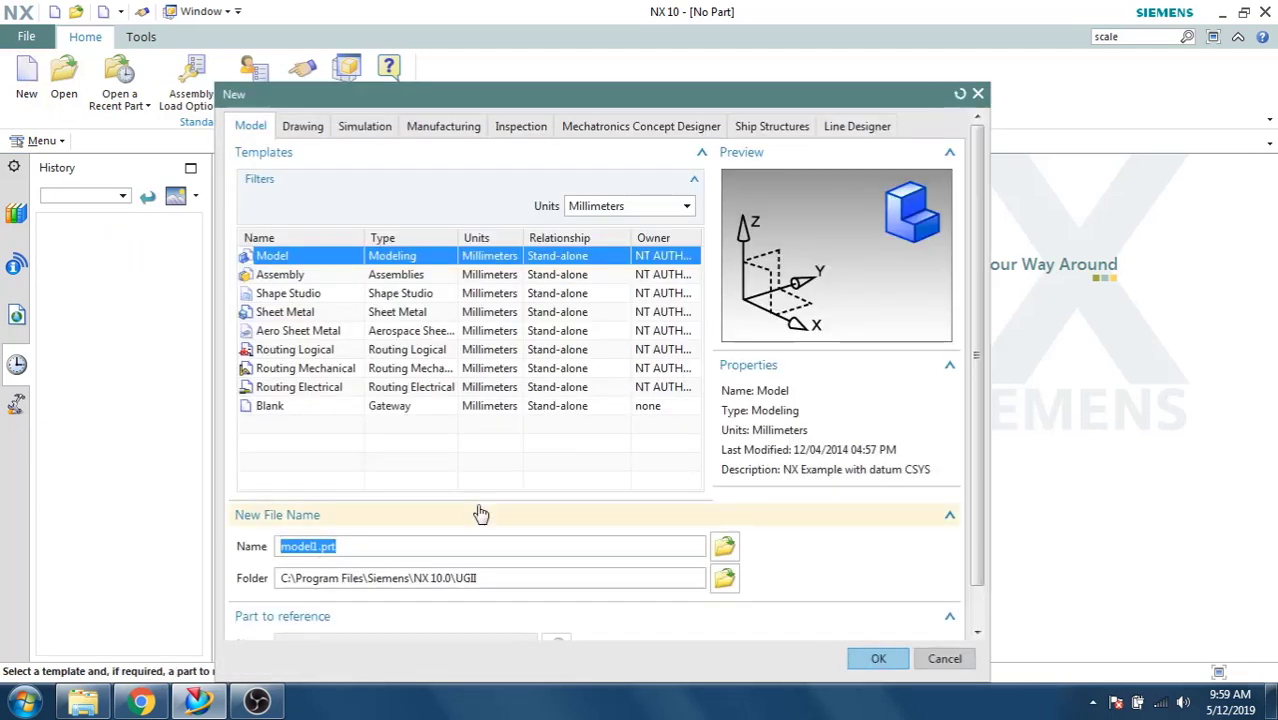
{"action": "left_click", "coordinate": [880, 659]}
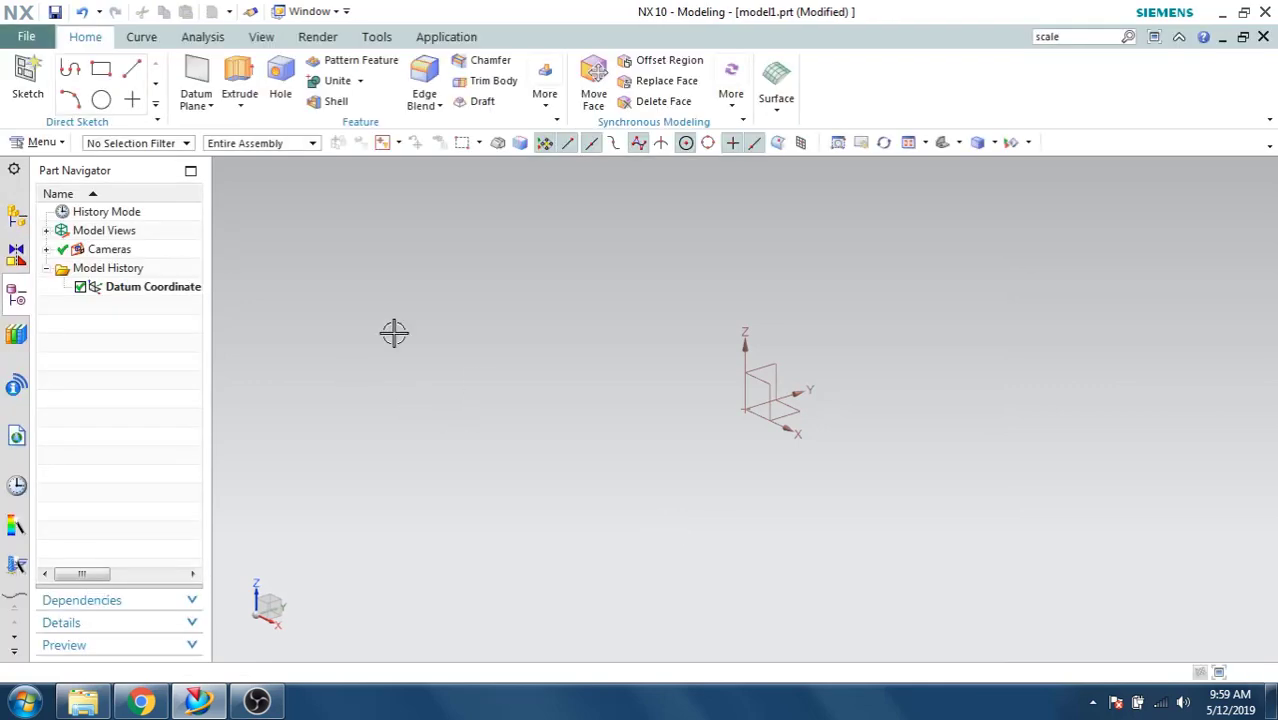
{"action": "left_click", "coordinate": [28, 78]}
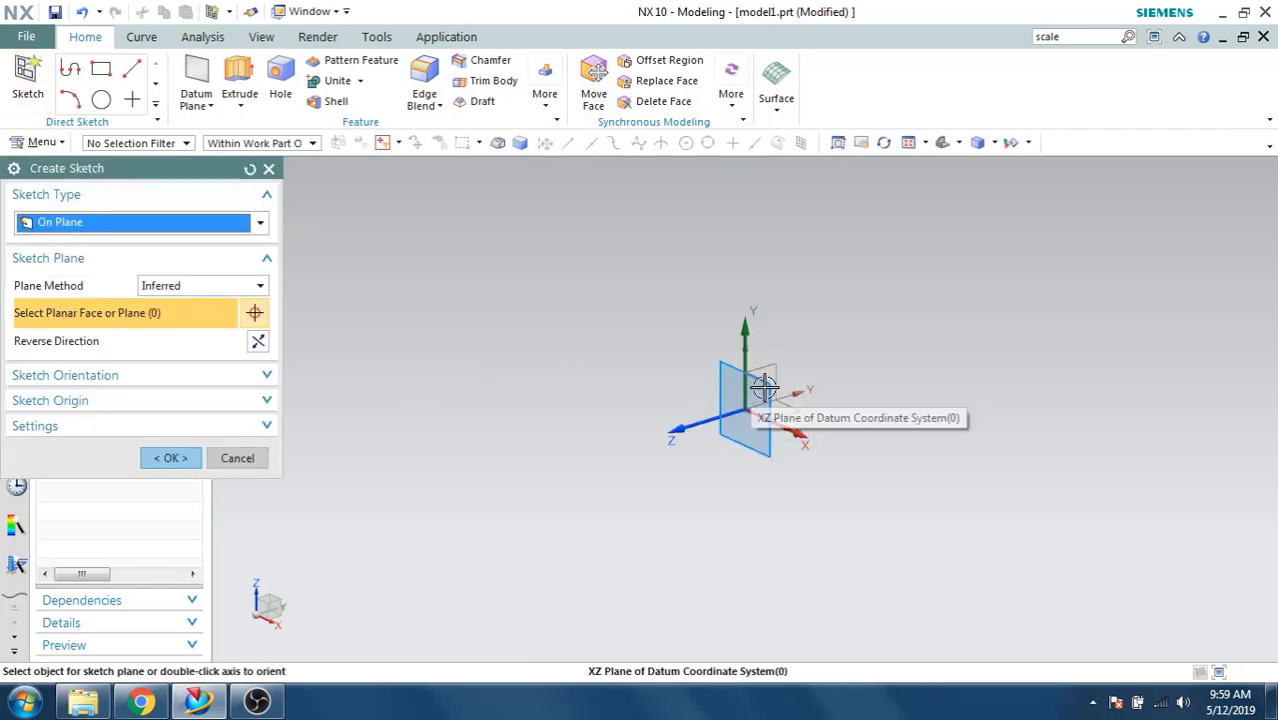
{"action": "left_click", "coordinate": [773, 371]}
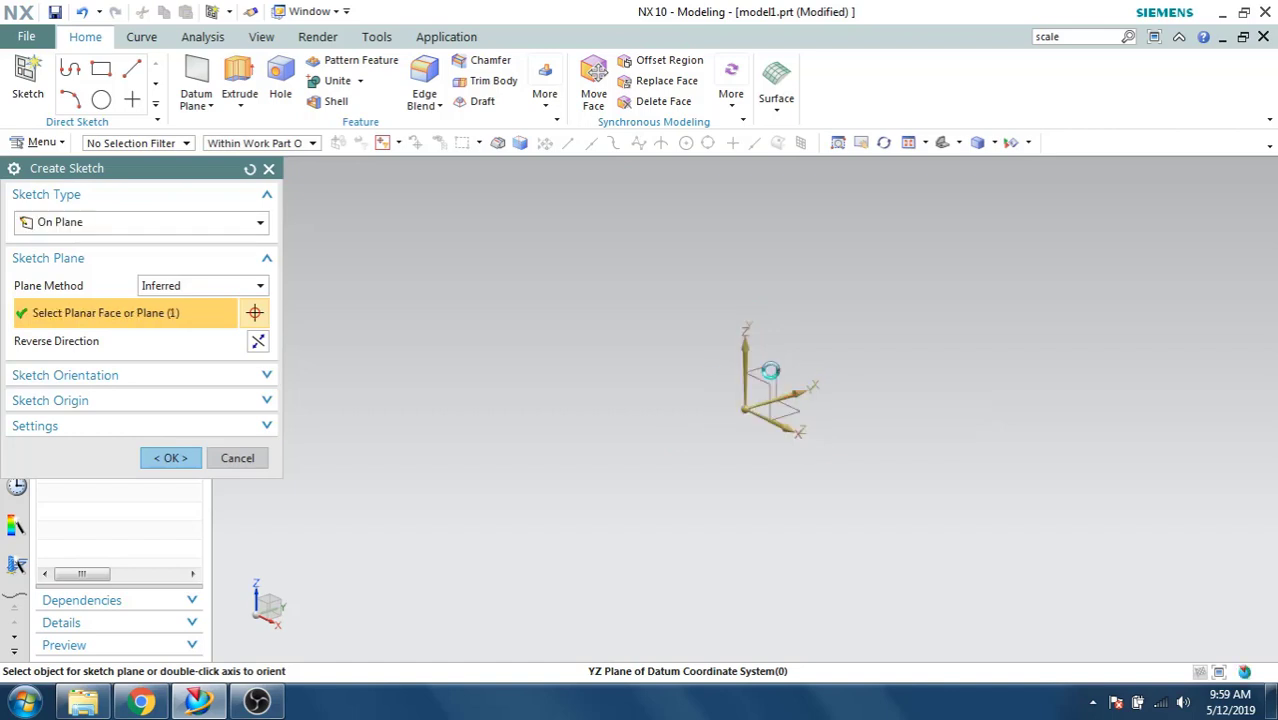
{"action": "left_click", "coordinate": [171, 458]}
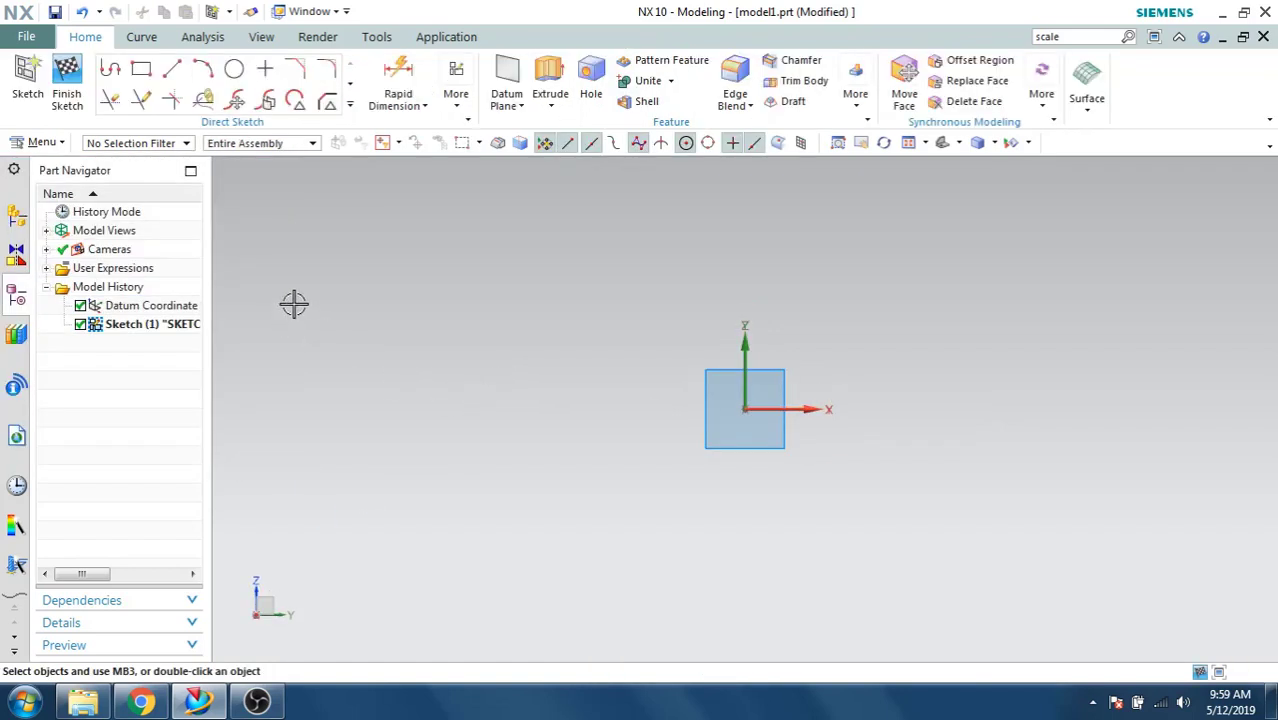
Turn off Continuous Auto Dimensioning for the sketch.
{"action": "left_click", "coordinate": [172, 70]}
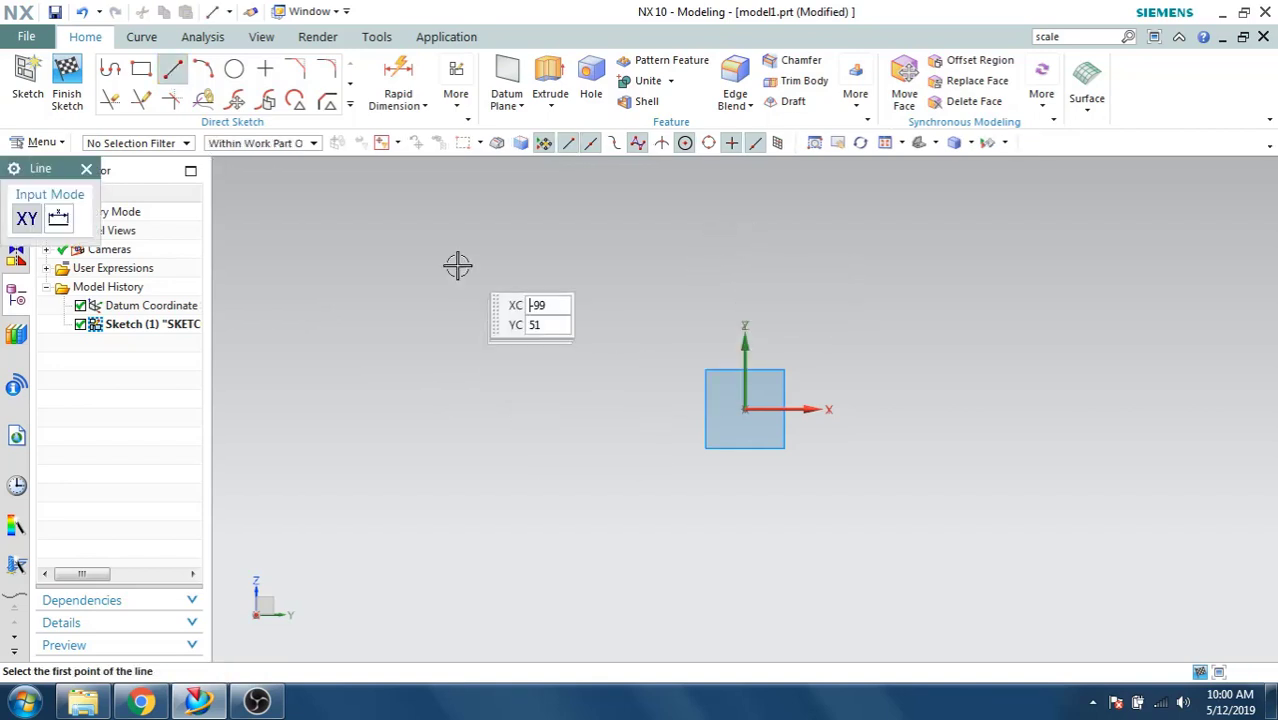
{"action": "left_click", "coordinate": [460, 105]}
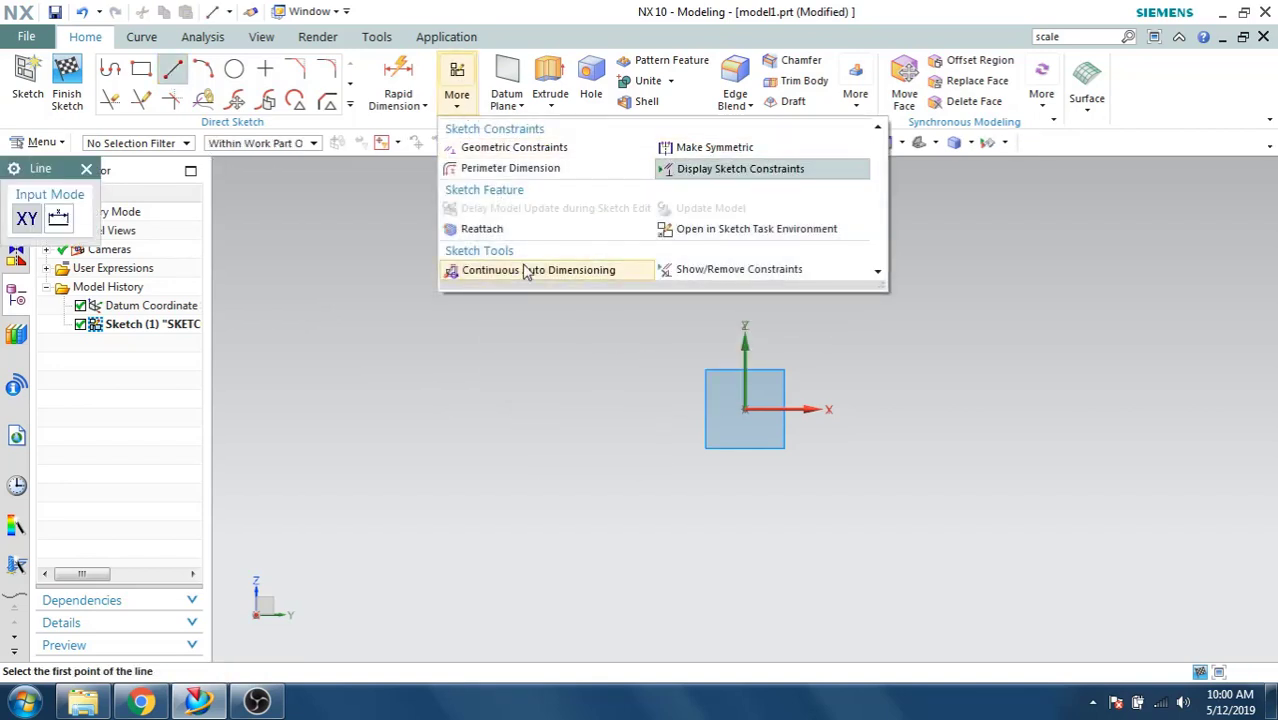
{"action": "left_click", "coordinate": [490, 268]}
Sketch a stepped chain from above the origin: about 14 mm horizontally outward, about 16 mm straight down, then a longer horizontal line.
{"action": "left_click", "coordinate": [749, 265]}
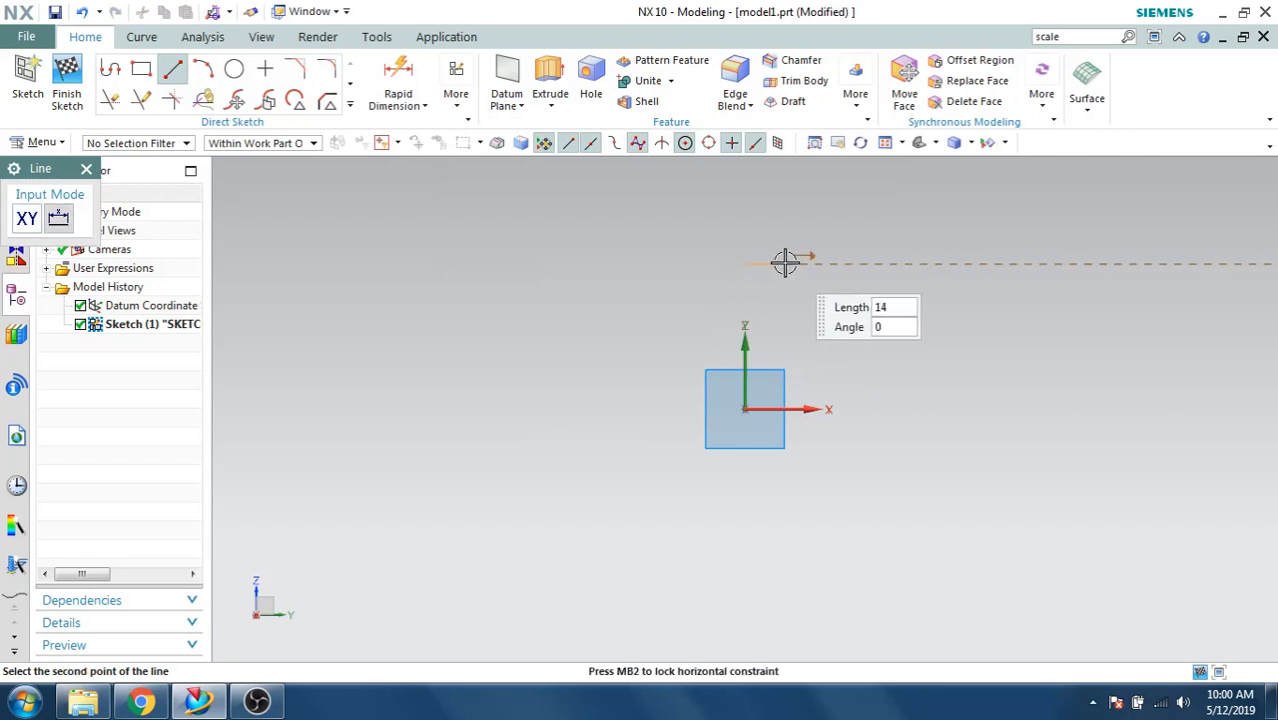
{"action": "left_click", "coordinate": [776, 263]}
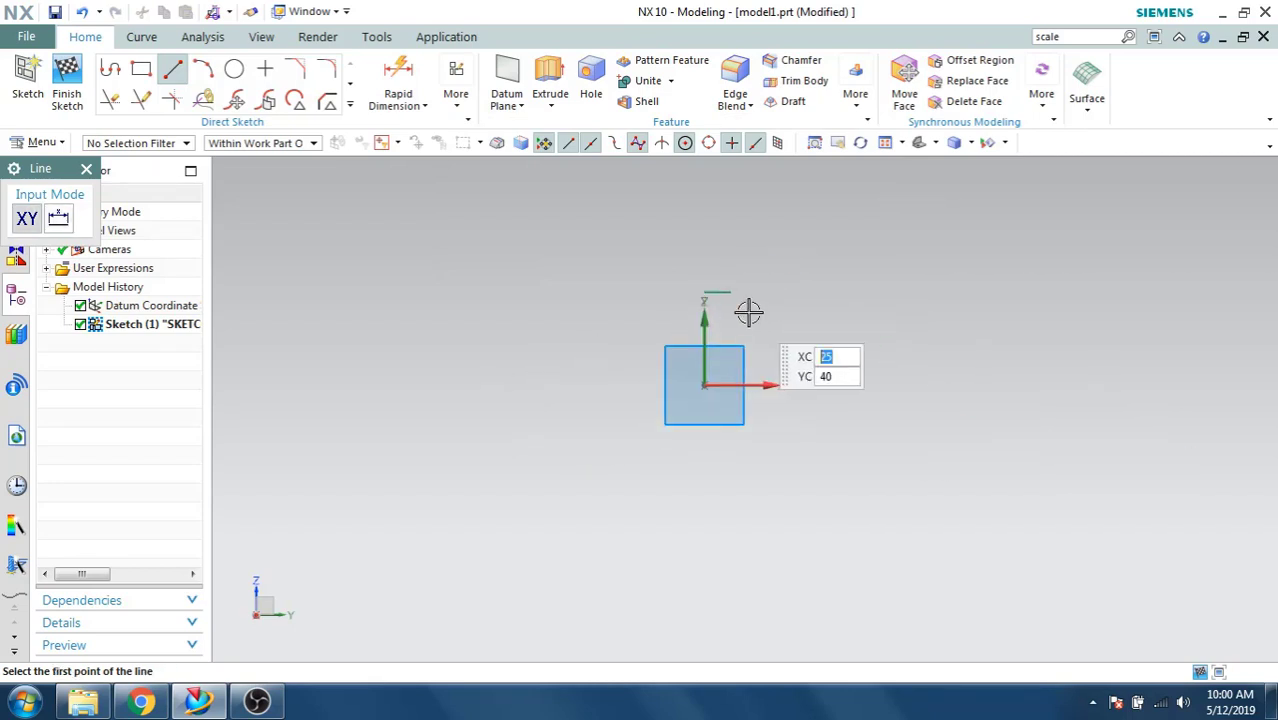
{"action": "left_click", "coordinate": [694, 251]}
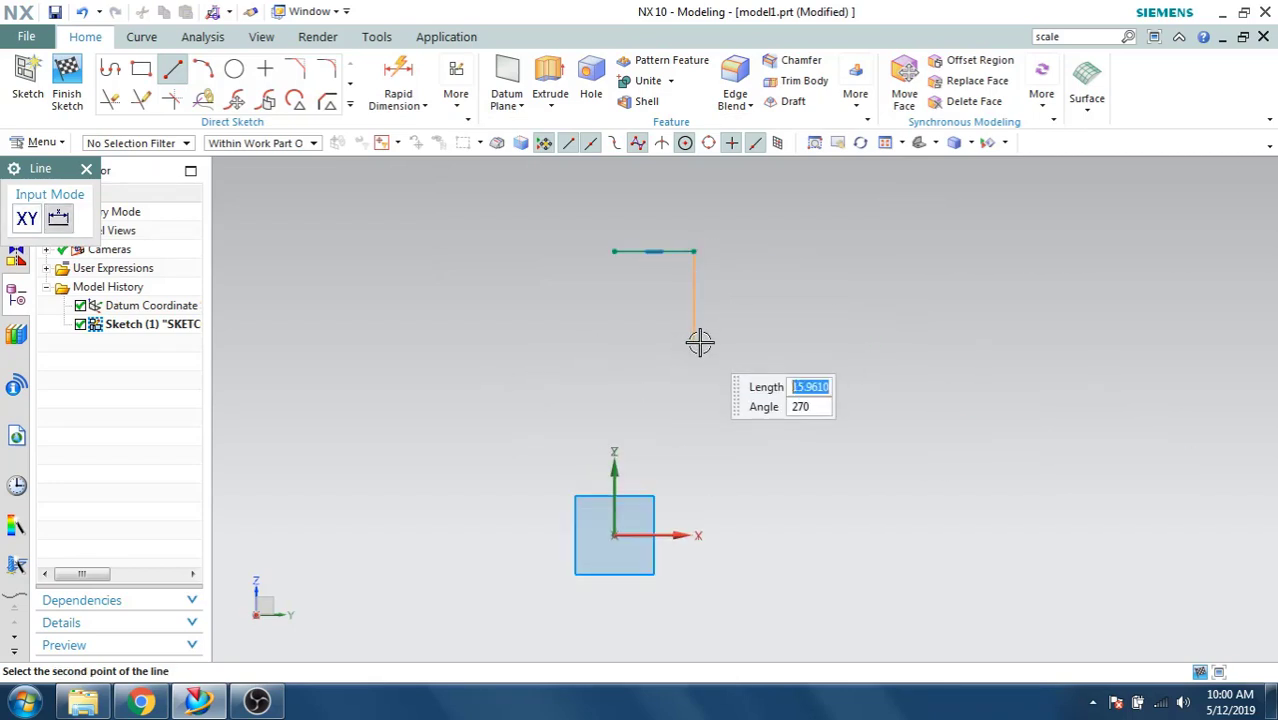
{"action": "left_click", "coordinate": [694, 342]}
{"action": "left_click", "coordinate": [694, 342]}
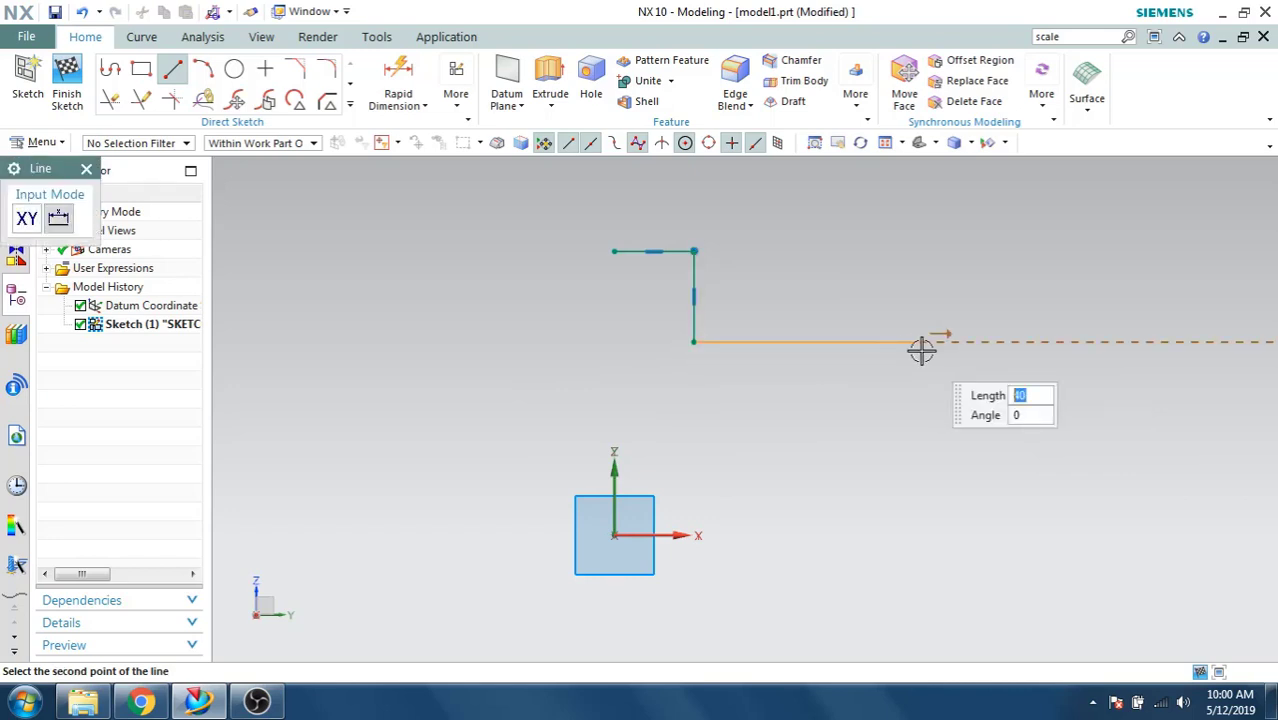
{"action": "left_click", "coordinate": [963, 342]}
{"action": "scroll", "coordinate": [718, 296], "scroll_direction": "up", "scroll_amount": 2}
{"action": "scroll", "coordinate": [716, 297], "scroll_direction": "down", "scroll_amount": 4}
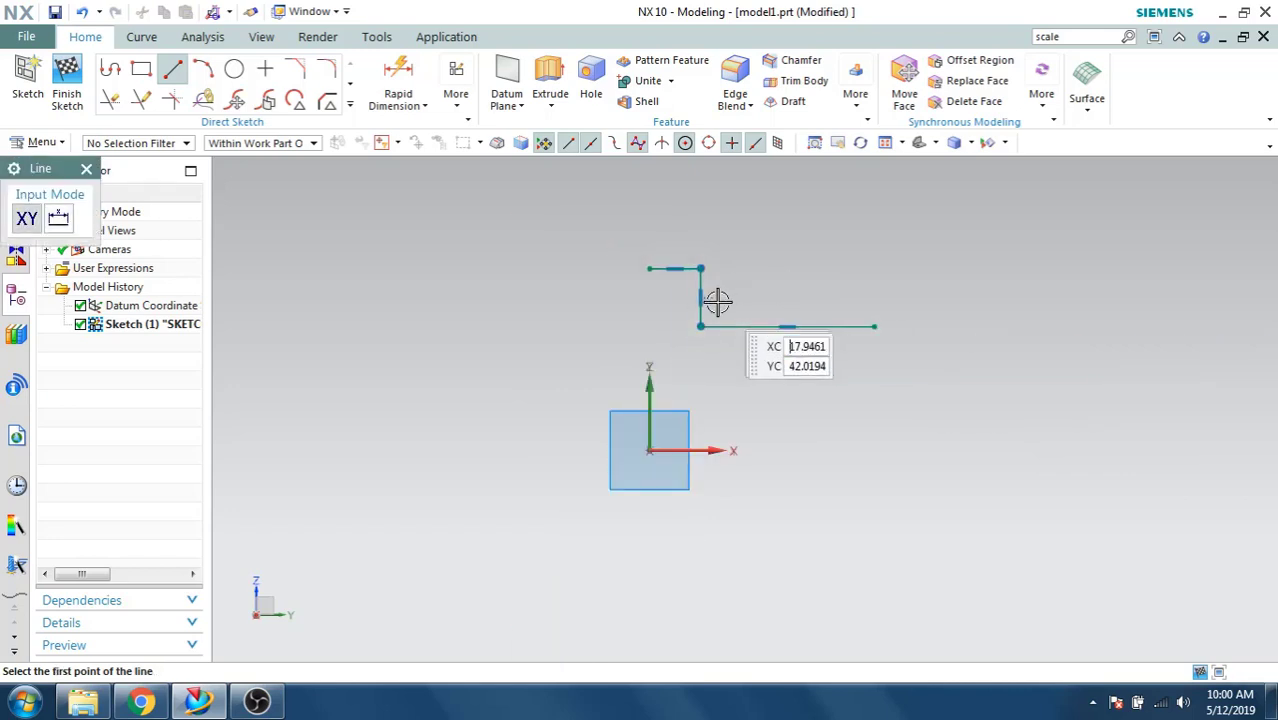
Extend the stepped chain with a short vertical line down and another horizontal line outward.
{"action": "left_click", "coordinate": [874, 326]}
{"action": "left_click", "coordinate": [876, 350]}
{"action": "left_click", "coordinate": [876, 350]}
{"action": "left_click", "coordinate": [990, 350]}
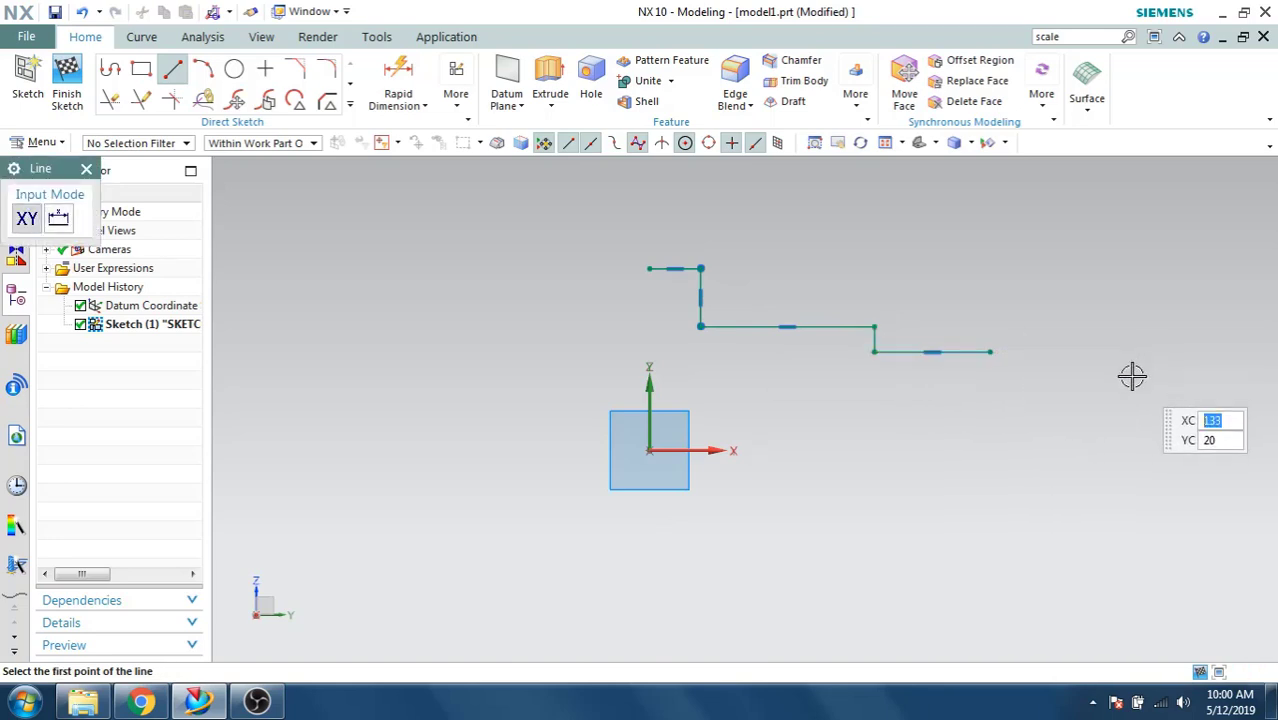
Sketch a separate stepped chain beyond the first: a horizontal line, short drop, second horizontal line, and long vertical line past the horizontal axis.
{"action": "left_click", "coordinate": [1100, 366]}
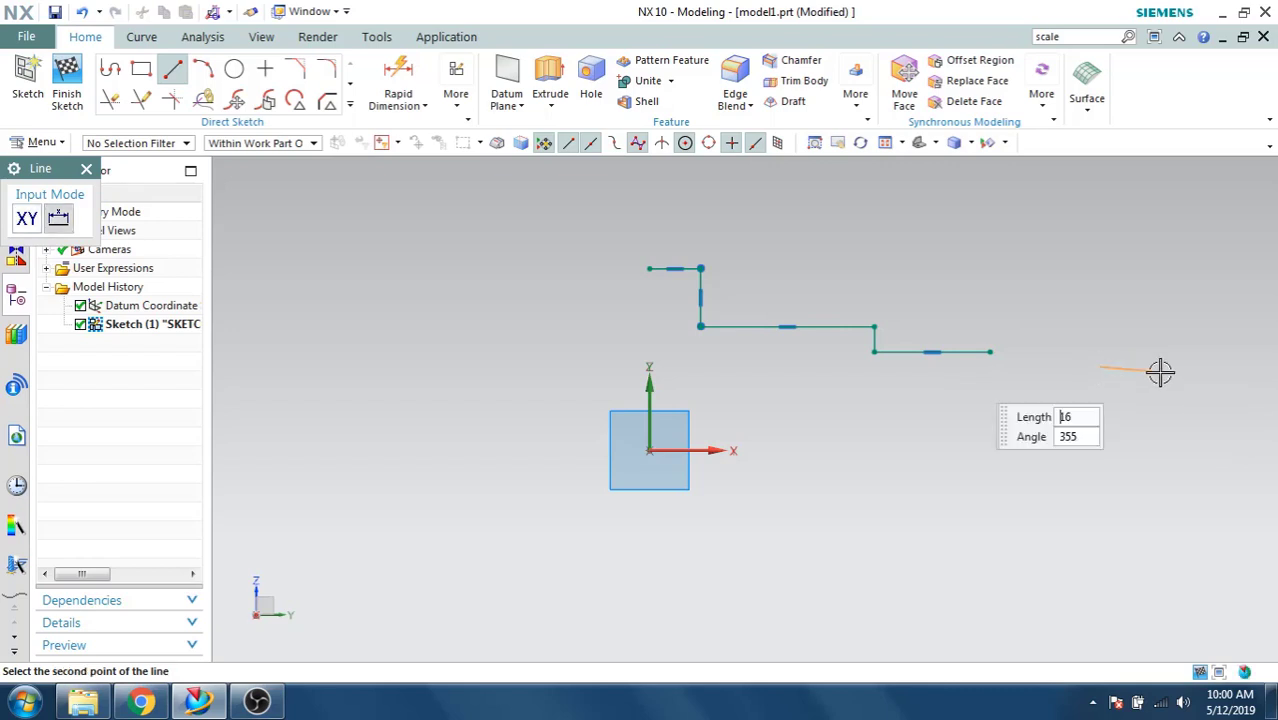
{"action": "left_click", "coordinate": [1227, 366]}
{"action": "scroll", "coordinate": [655, 294], "scroll_direction": "down", "scroll_amount": 2}
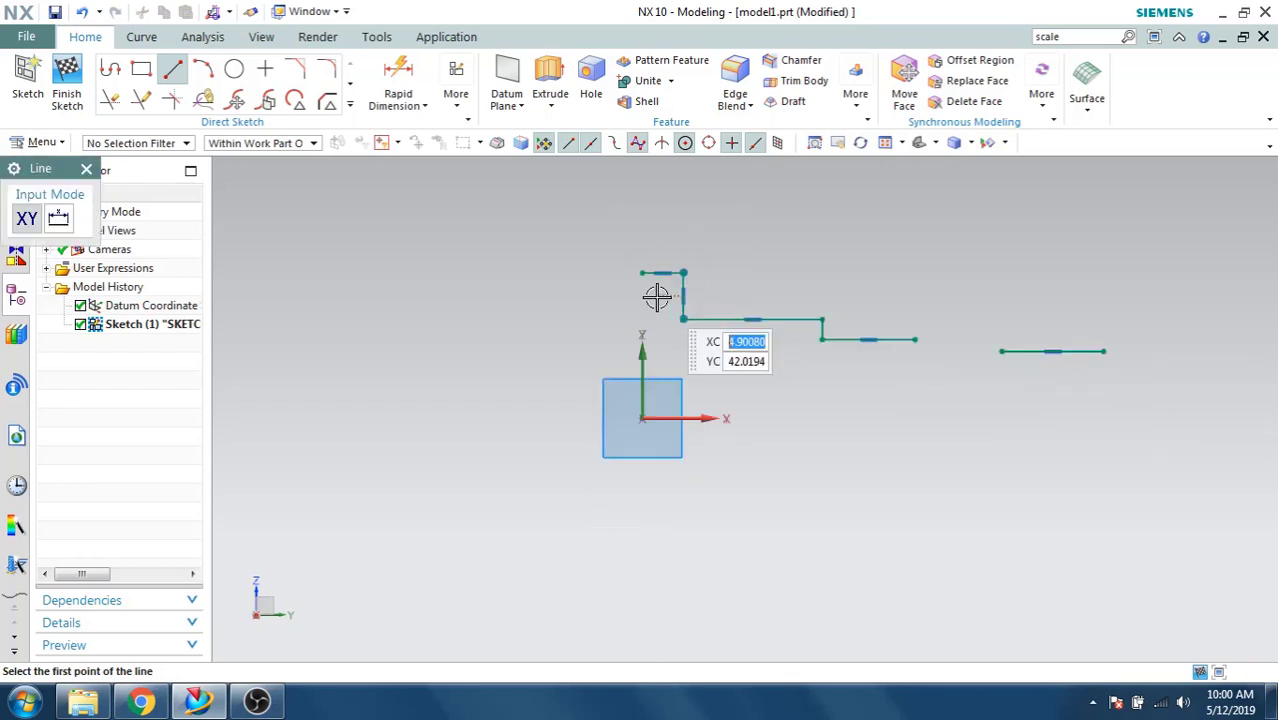
{"action": "scroll", "coordinate": [1000, 343], "scroll_direction": "up", "scroll_amount": 3}
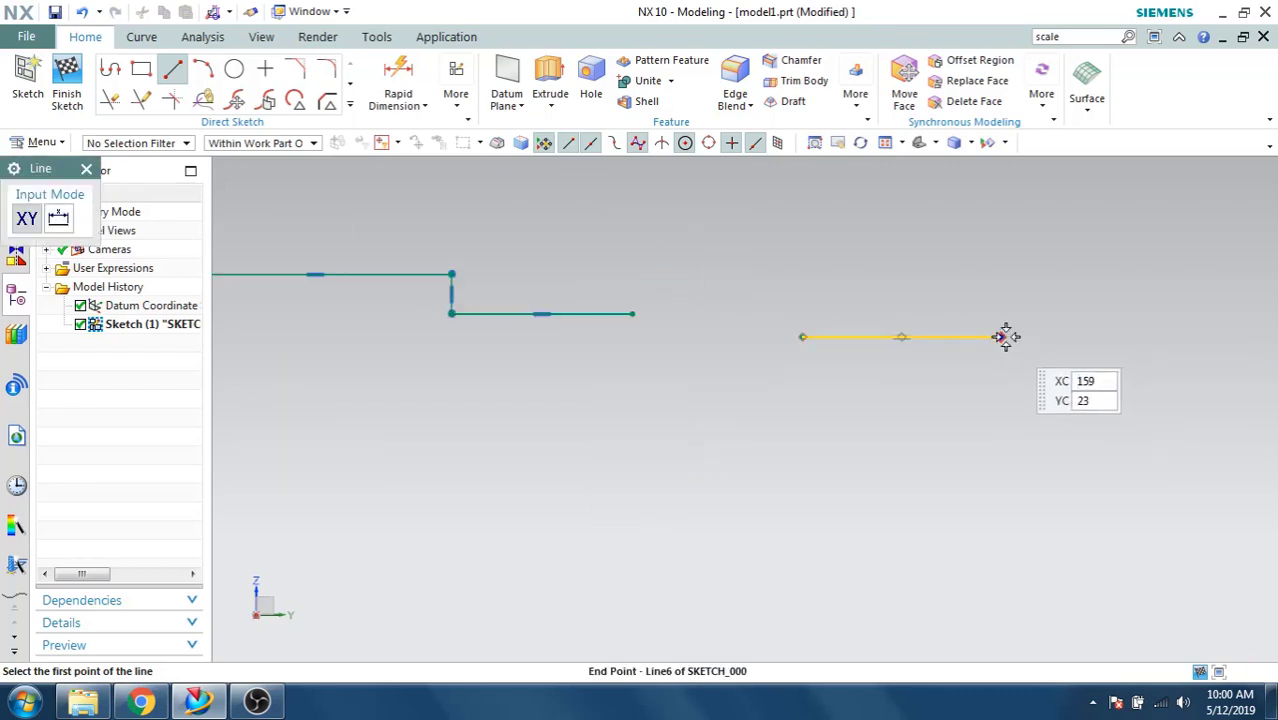
{"action": "left_click", "coordinate": [1002, 338]}
{"action": "left_click", "coordinate": [1002, 358]}
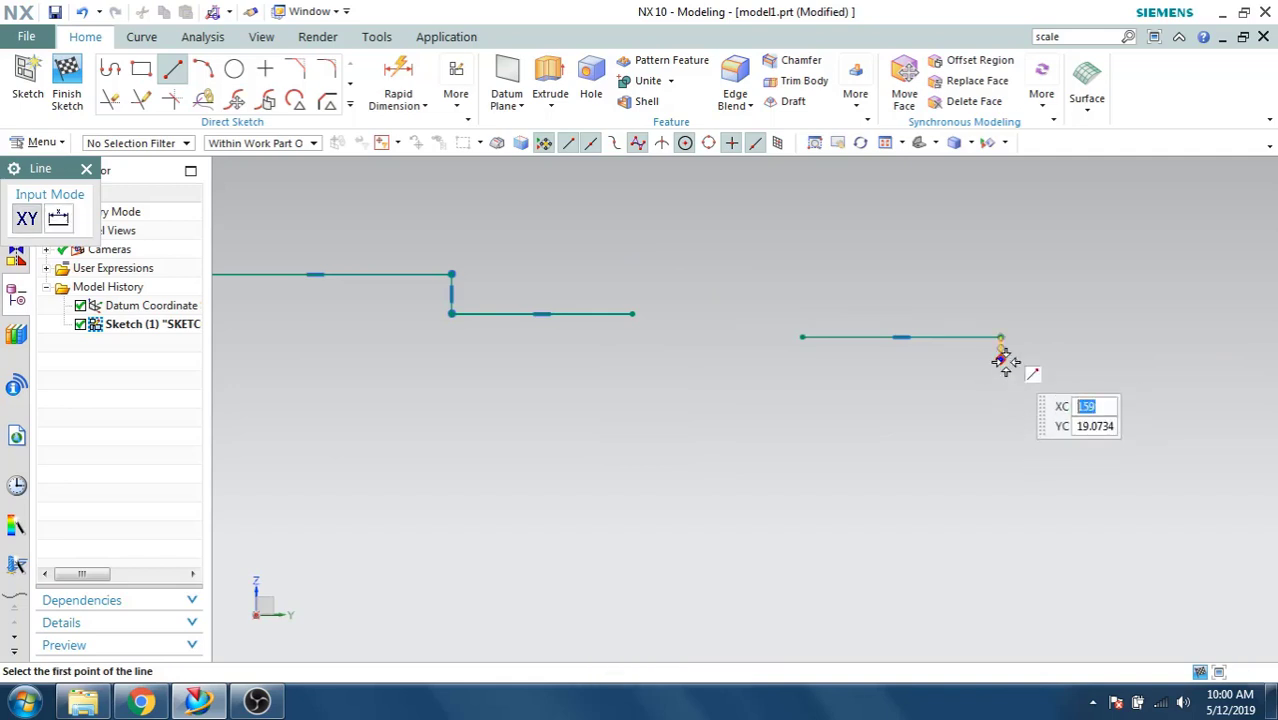
{"action": "left_click", "coordinate": [1001, 358]}
{"action": "left_click", "coordinate": [1125, 358]}
{"action": "left_click", "coordinate": [1125, 358]}
{"action": "left_click", "coordinate": [1123, 505]}
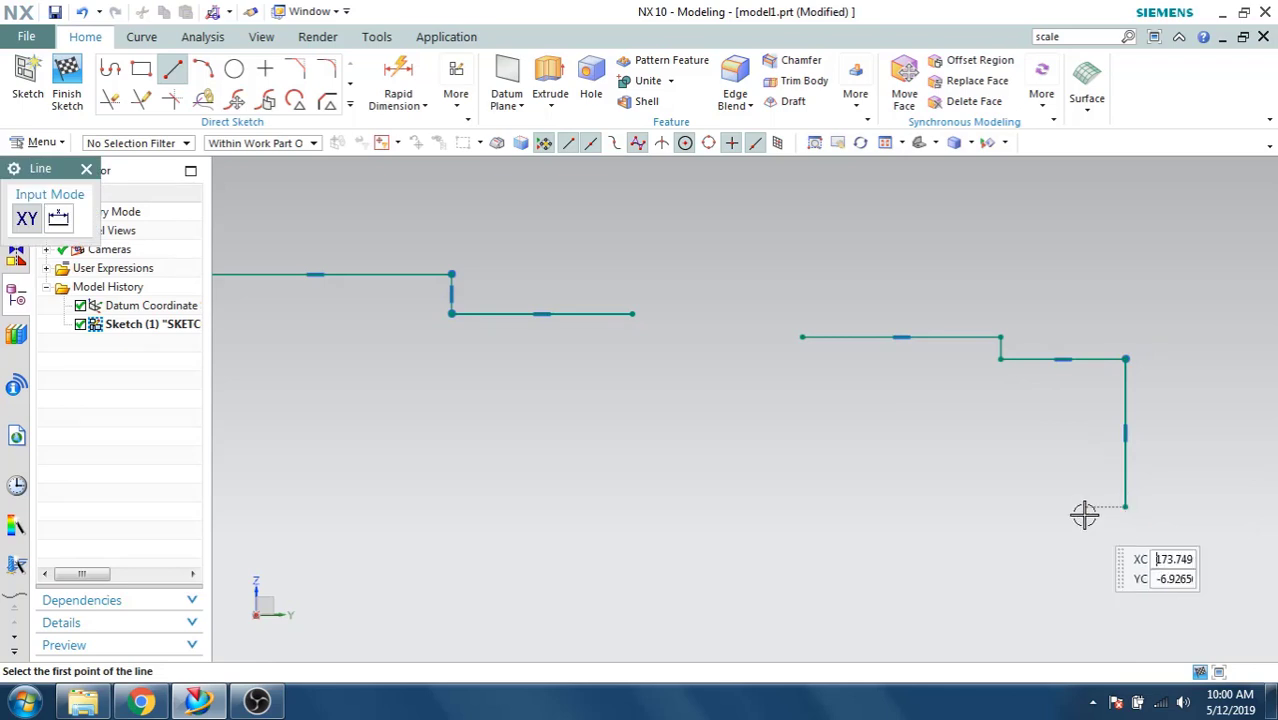
{"action": "key", "text": "Escape"}
Apply Point on Curve constraints placing the first chain's start point on the vertical axis and the second chain's lower endpoint on the horizontal axis.
{"action": "scroll", "coordinate": [1084, 460], "scroll_direction": "down", "scroll_amount": 3}
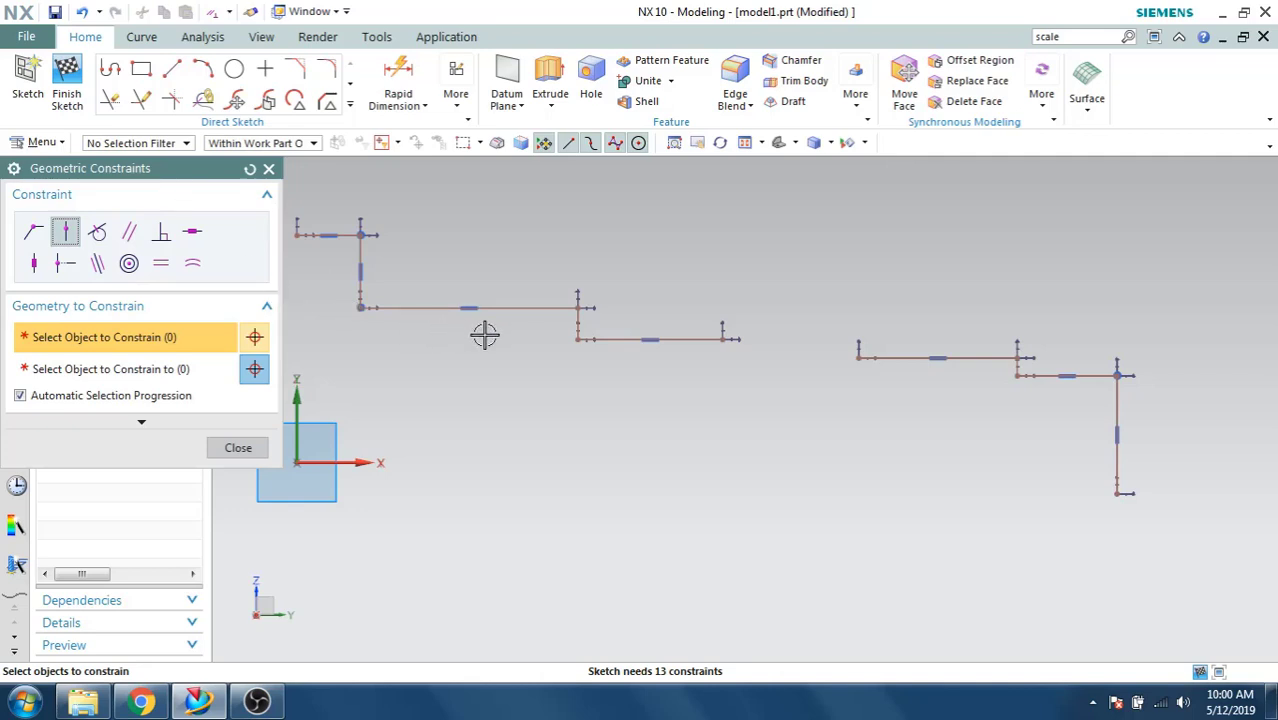
{"action": "middle_click_drag", "start_coordinate": [485, 336], "coordinate": [572, 318], "text": "shift"}
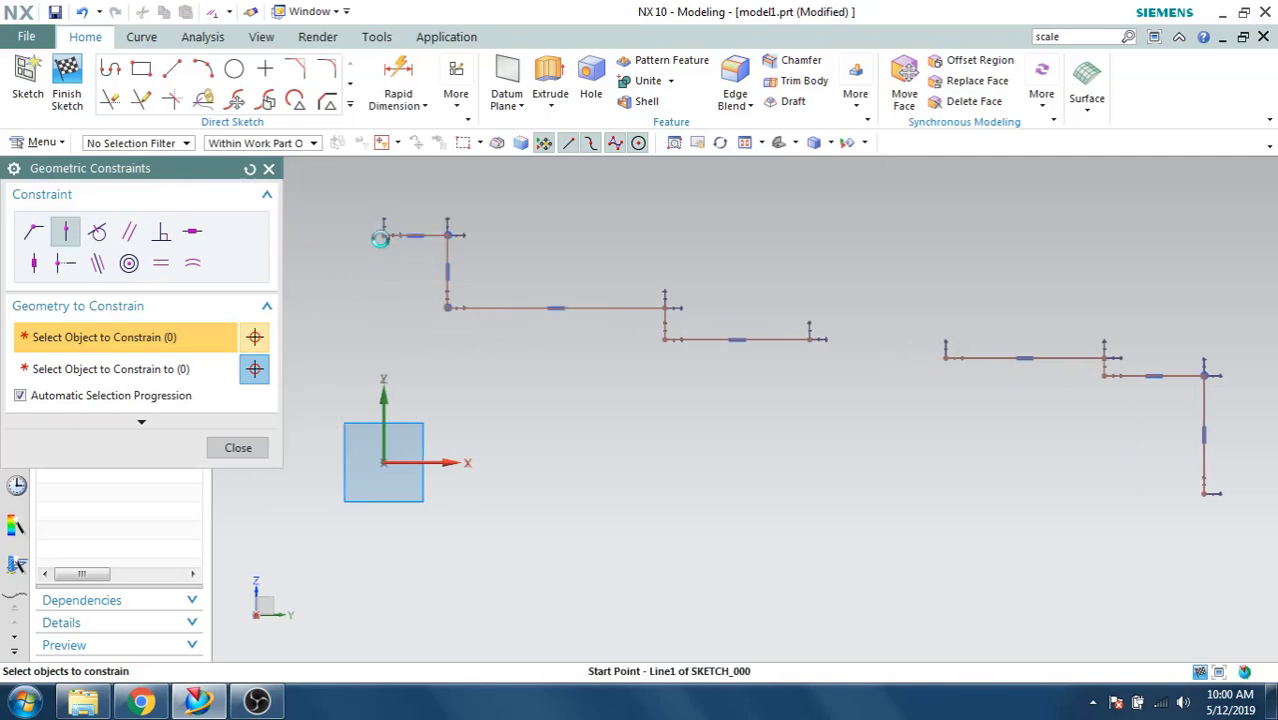
{"action": "left_click", "coordinate": [380, 238]}
{"action": "left_click", "coordinate": [378, 440]}
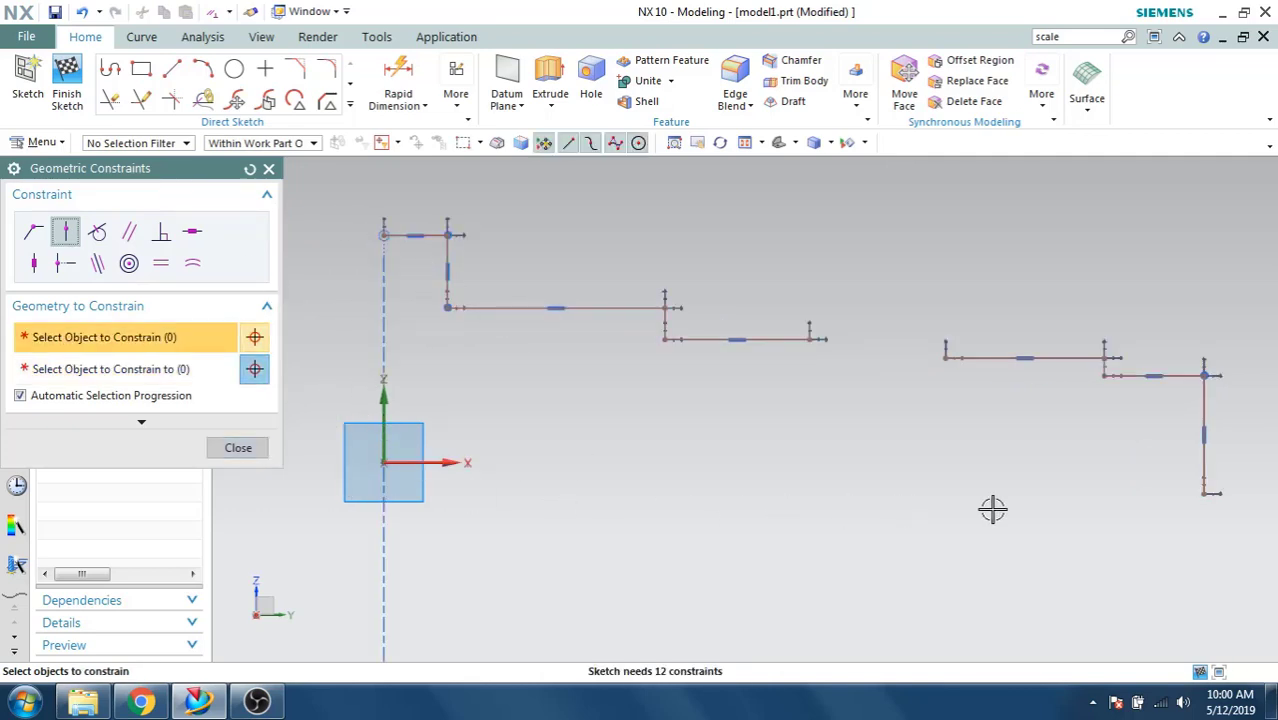
{"action": "left_click", "coordinate": [1205, 493]}
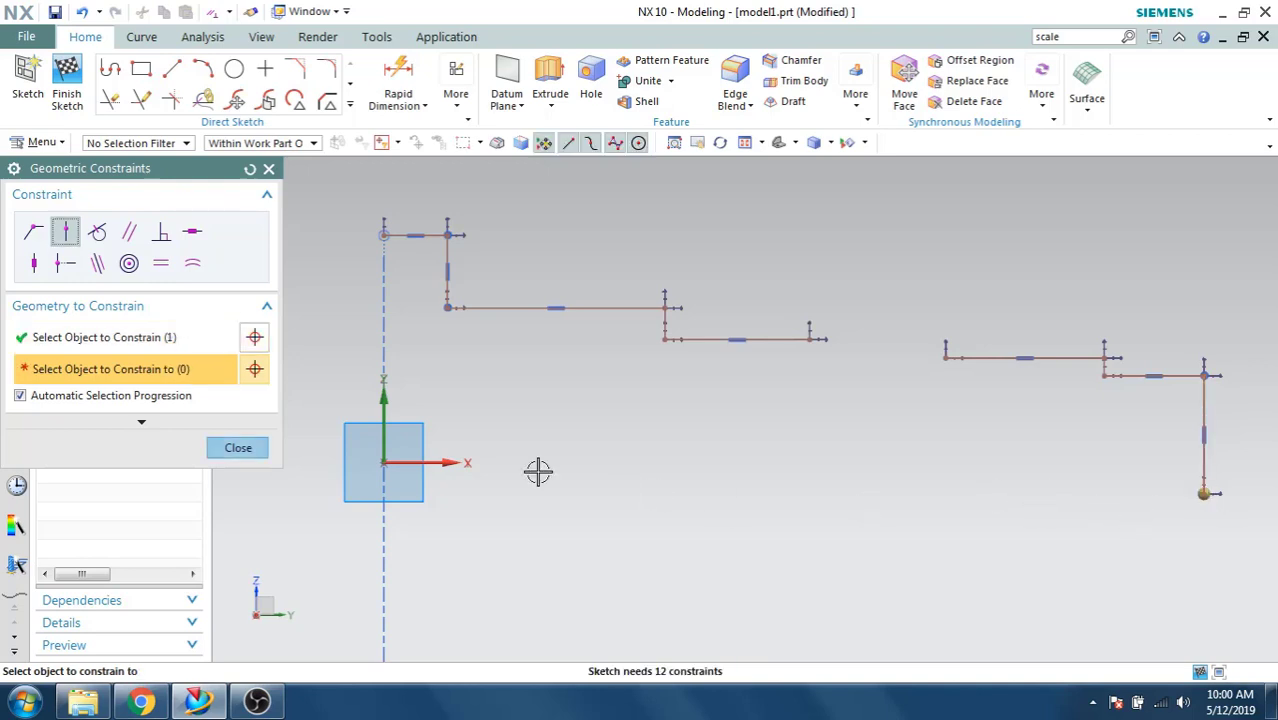
{"action": "left_click", "coordinate": [440, 463]}
{"action": "middle_click", "coordinate": [645, 490]}
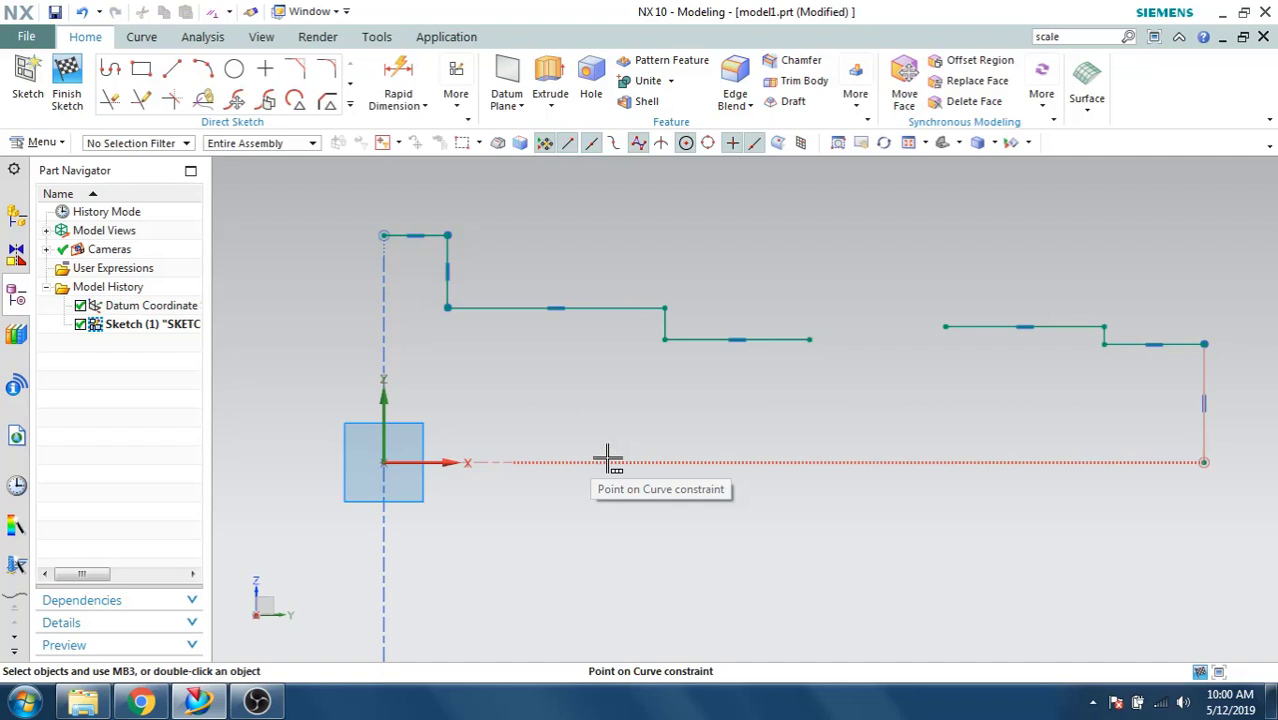
Dimension the first chain's top horizontal line with a Linear Dimension of 5 mm.
{"action": "left_click", "coordinate": [422, 106]}
{"action": "left_click", "coordinate": [432, 148]}
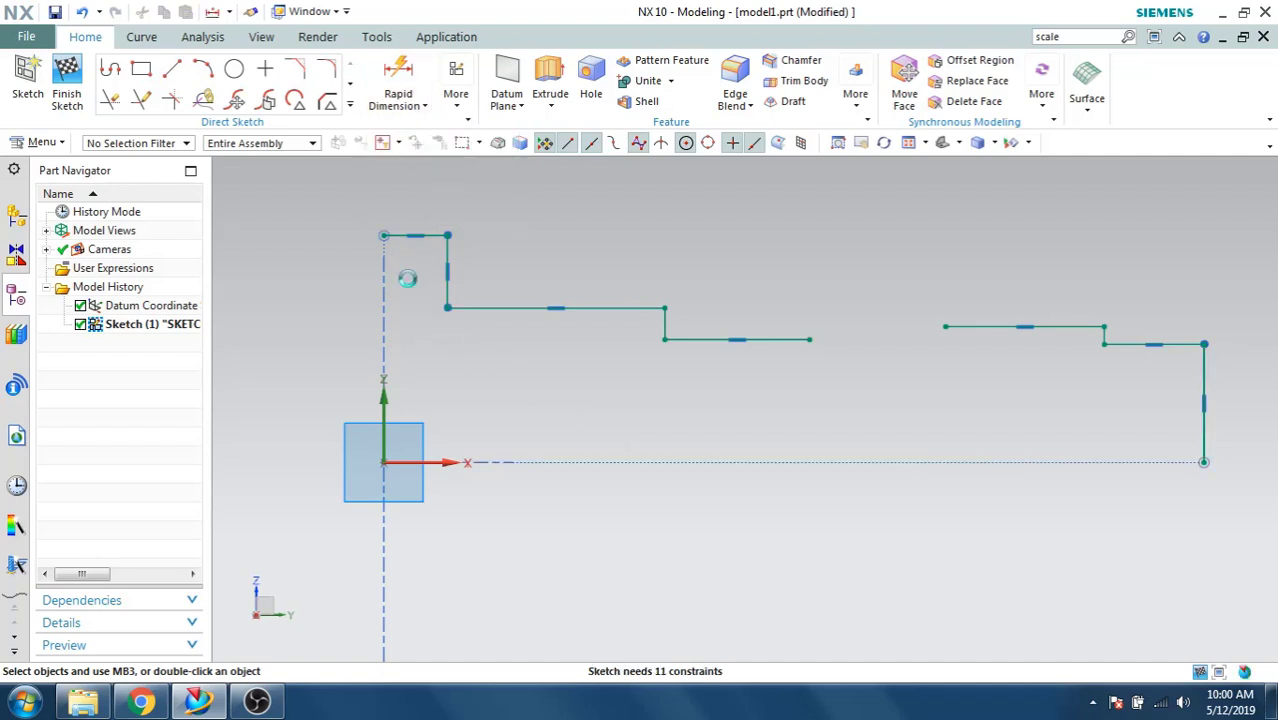
{"action": "left_click", "coordinate": [429, 231]}
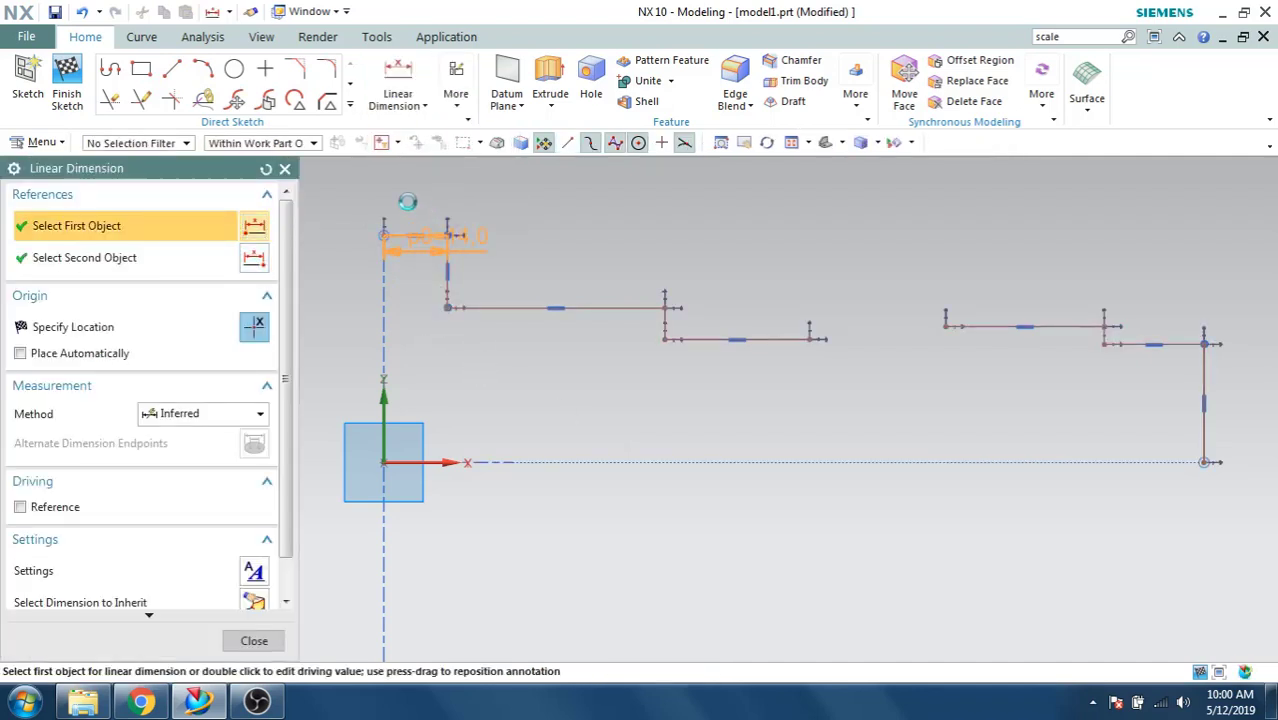
{"action": "left_click", "coordinate": [463, 311]}
{"action": "type", "text": "5"}
{"action": "key", "text": "Return"}
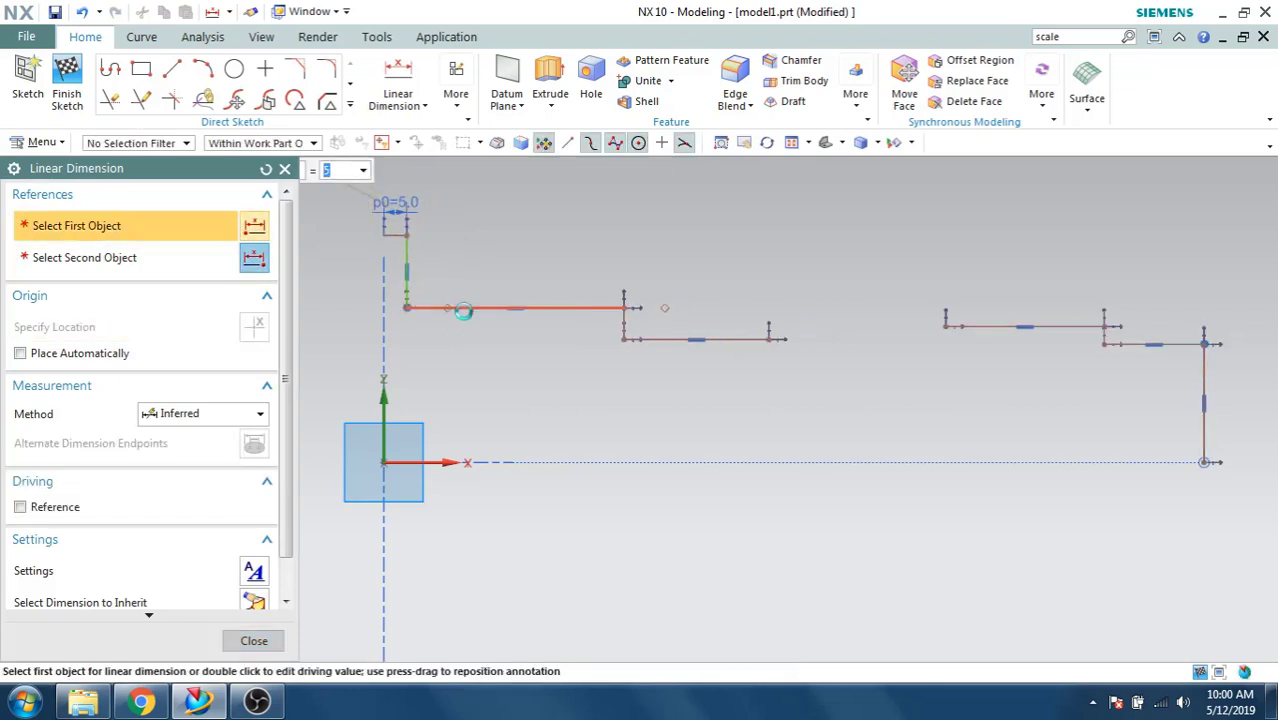
{"action": "key", "text": "ctrl+q"}
{"action": "right_click", "coordinate": [875, 392]}
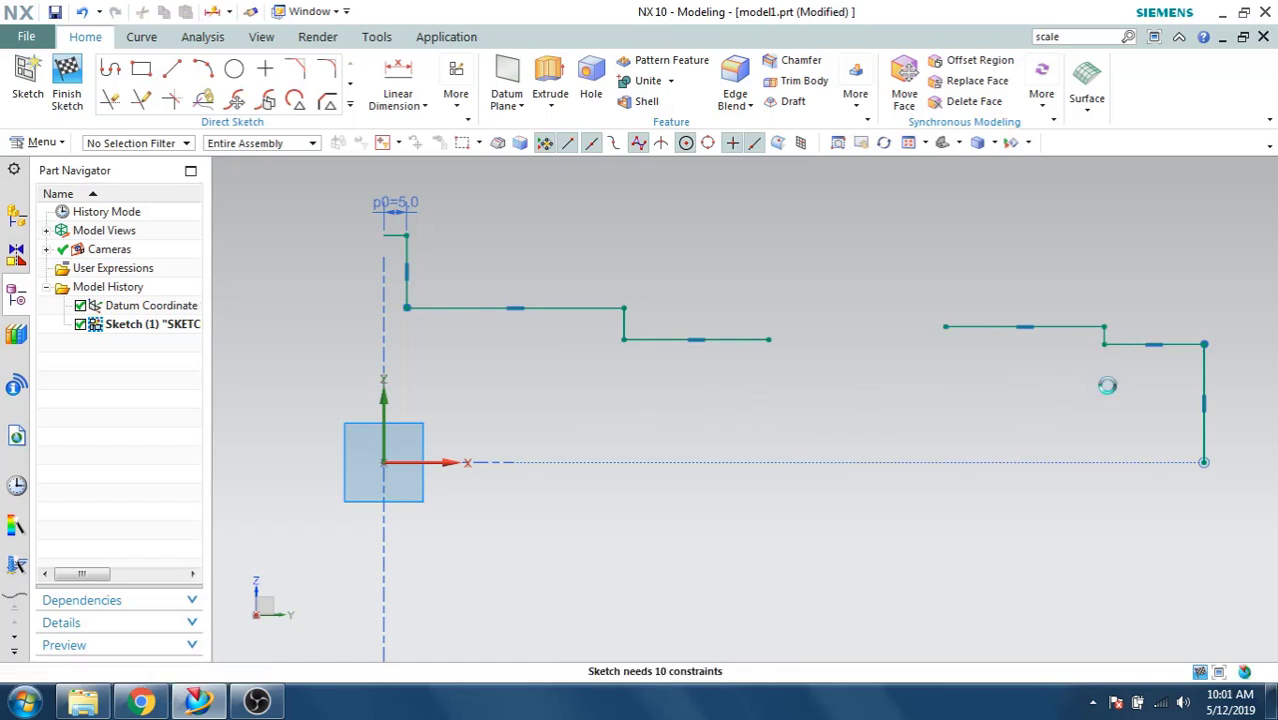
Dimension the second chain's outer horizontal line at 32 mm using Rapid Dimension.
{"action": "key", "text": "d"}
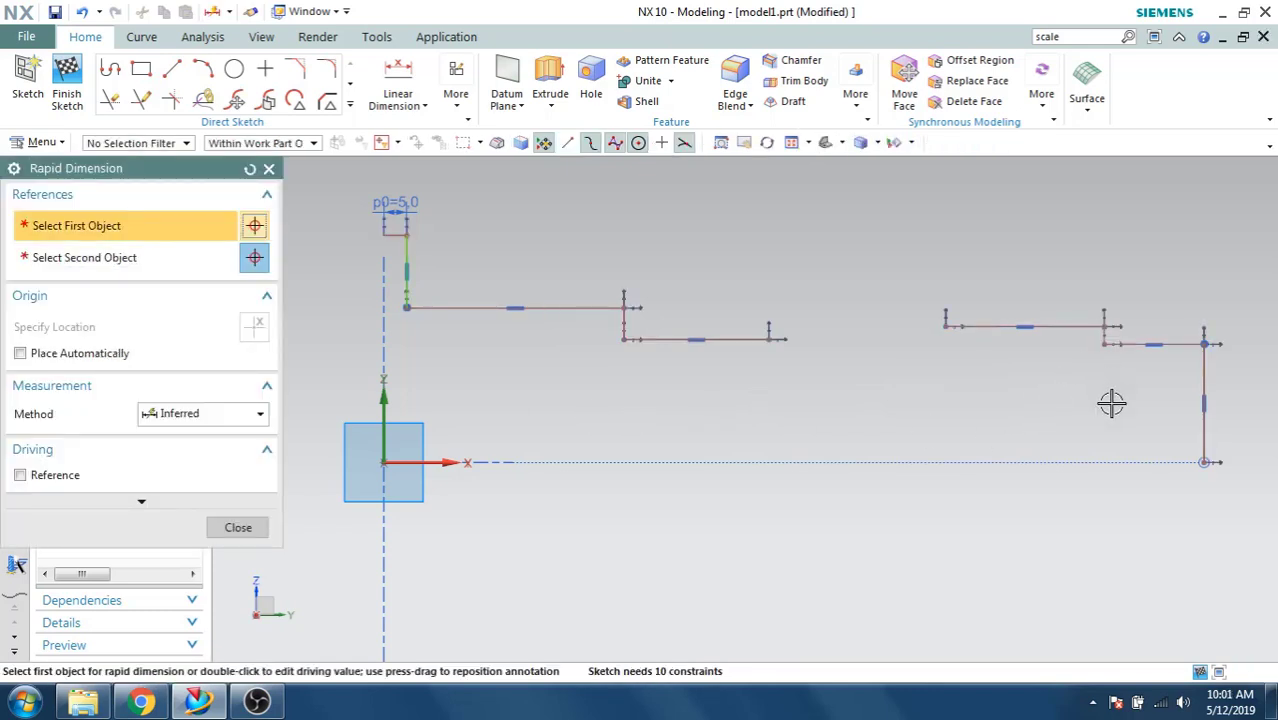
{"action": "left_click", "coordinate": [1172, 346]}
{"action": "left_click", "coordinate": [1158, 302]}
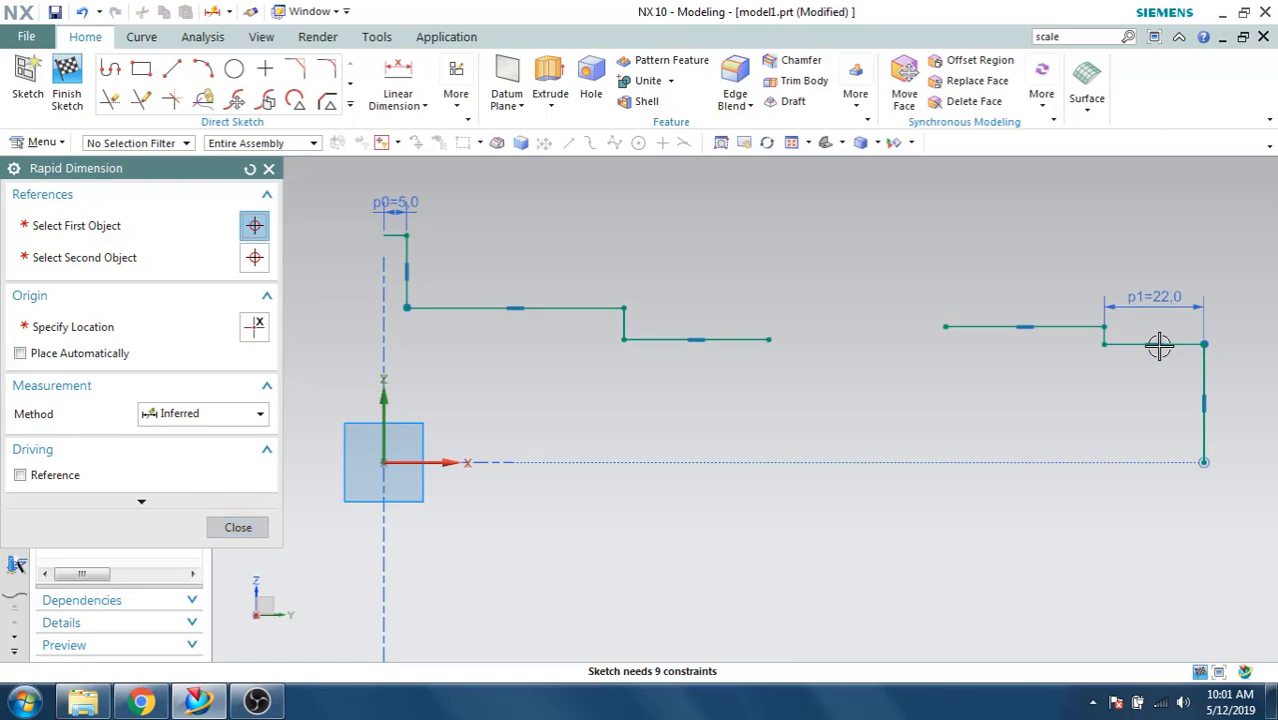
{"action": "type", "text": "32"}
{"action": "key", "text": "Return"}
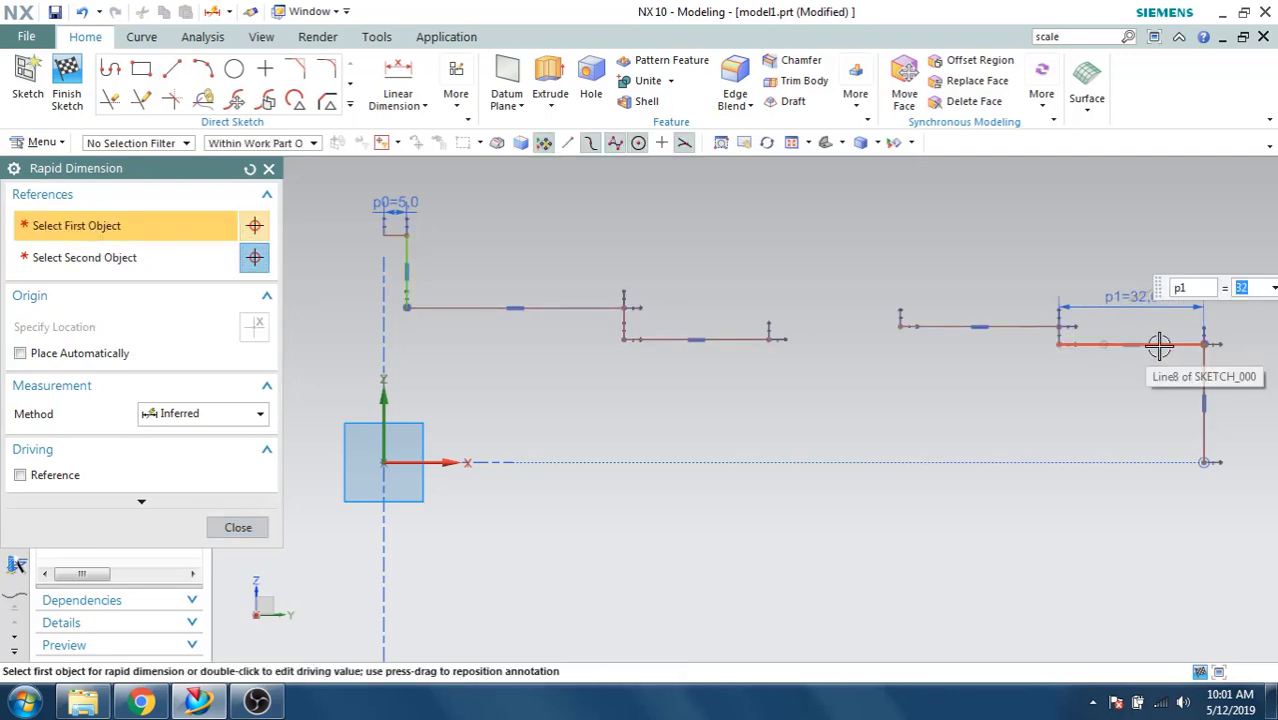
{"action": "key", "text": "Escape"}
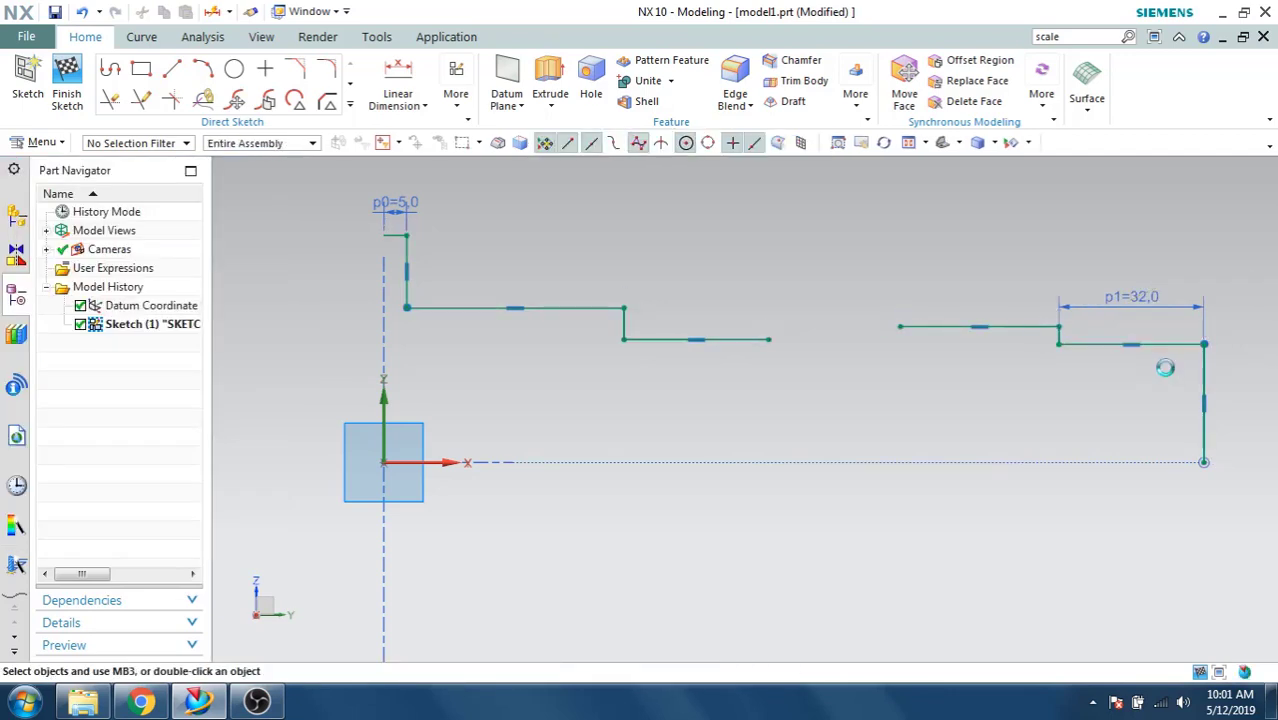
Dimension the horizontal distance from the outermost vertical line to the second chain's inner endpoint as 80 mm.
{"action": "key", "text": "d"}
{"action": "left_click", "coordinate": [1204, 400]}
{"action": "left_click", "coordinate": [903, 326]}
{"action": "left_click", "coordinate": [997, 230]}
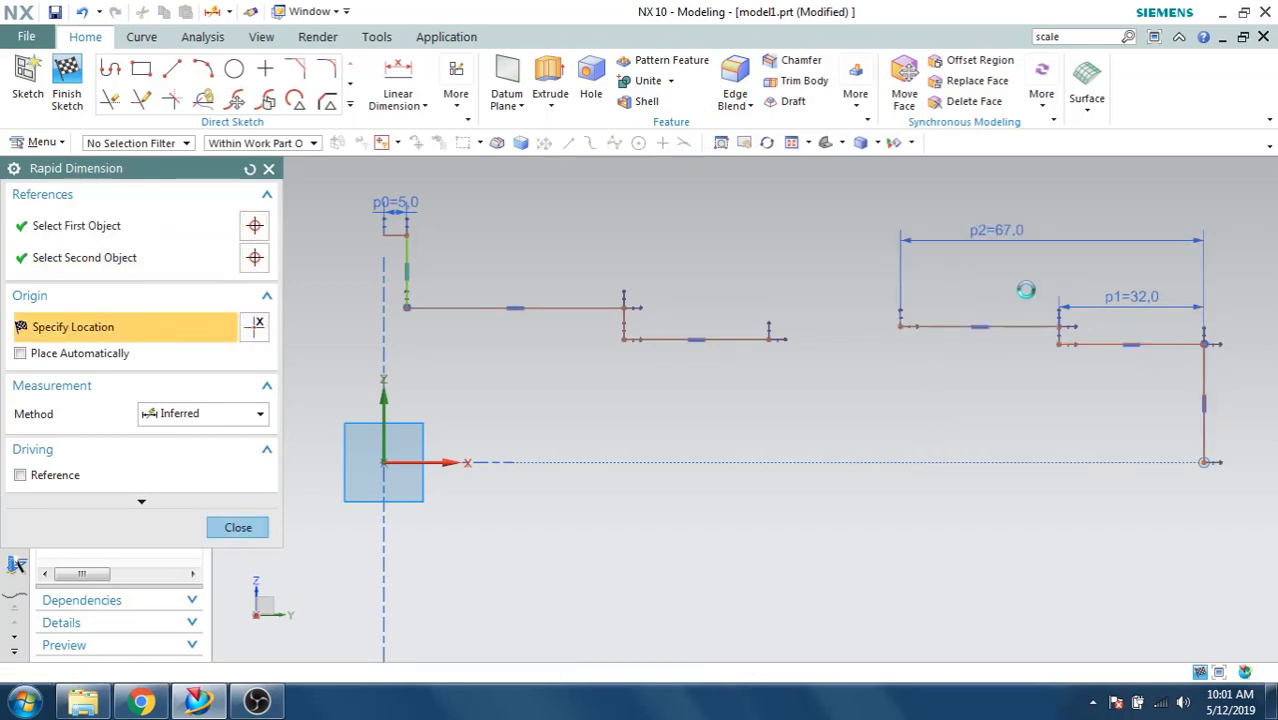
{"action": "type", "text": "80"}
{"action": "key", "text": "Return"}
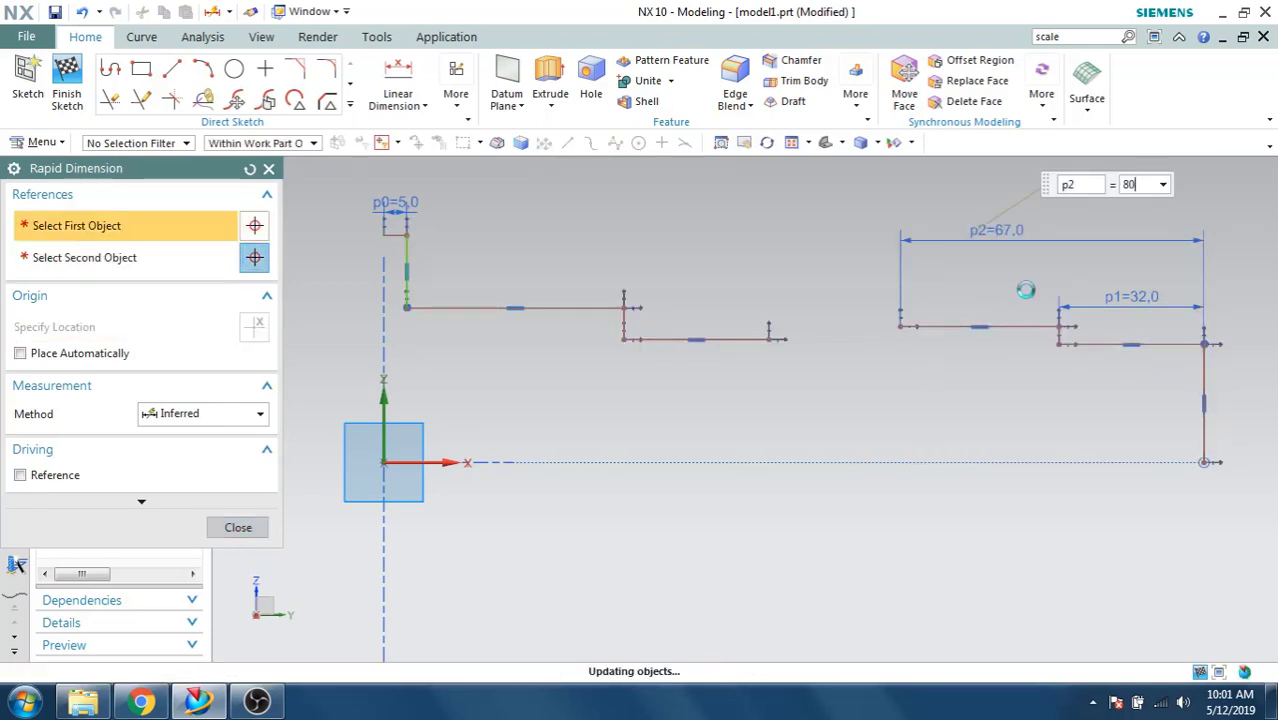
{"action": "middle_click", "coordinate": [1027, 290]}
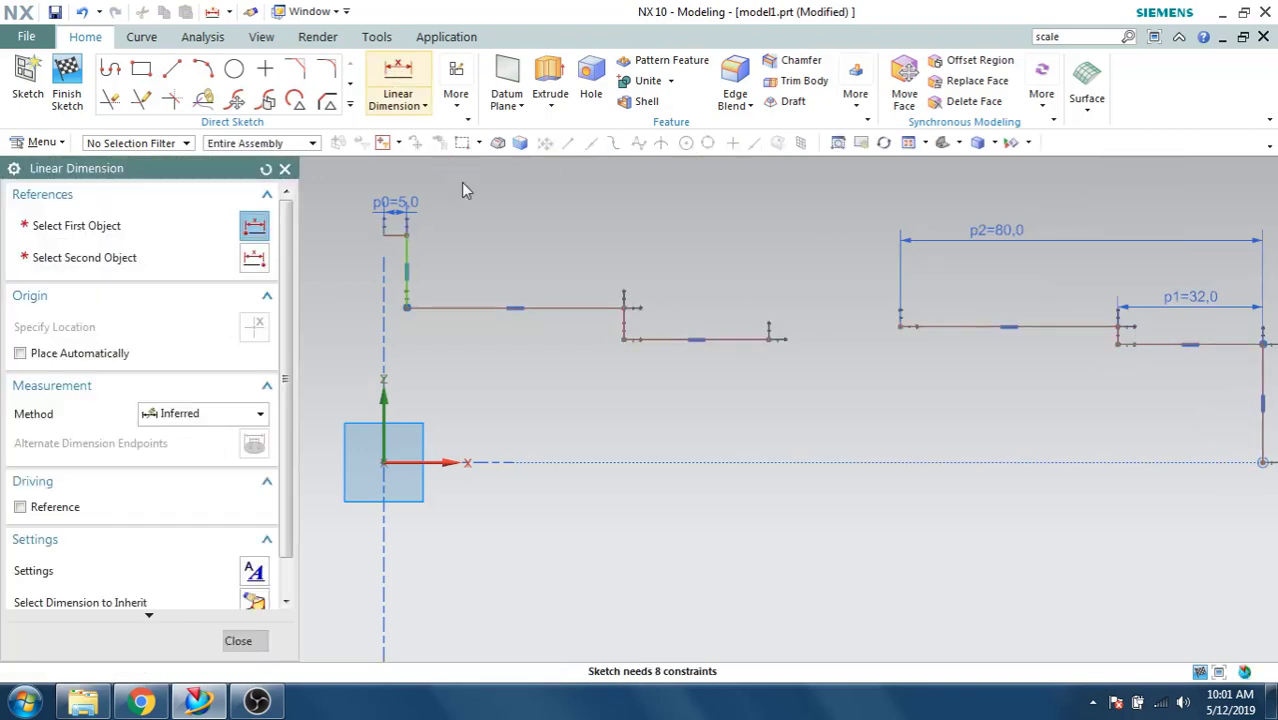
Dimension the first chain's lowest horizontal line at 10 mm with a Linear Dimension.
{"action": "left_click", "coordinate": [727, 337]}
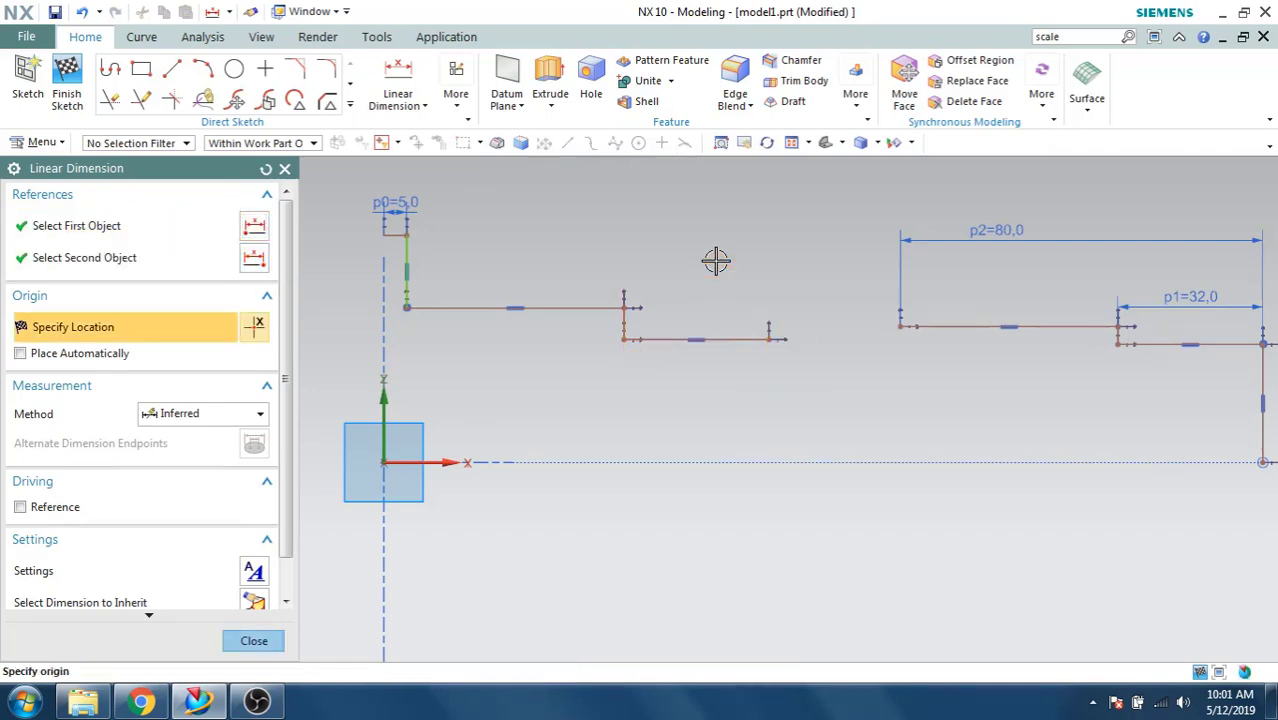
{"action": "left_click", "coordinate": [733, 364]}
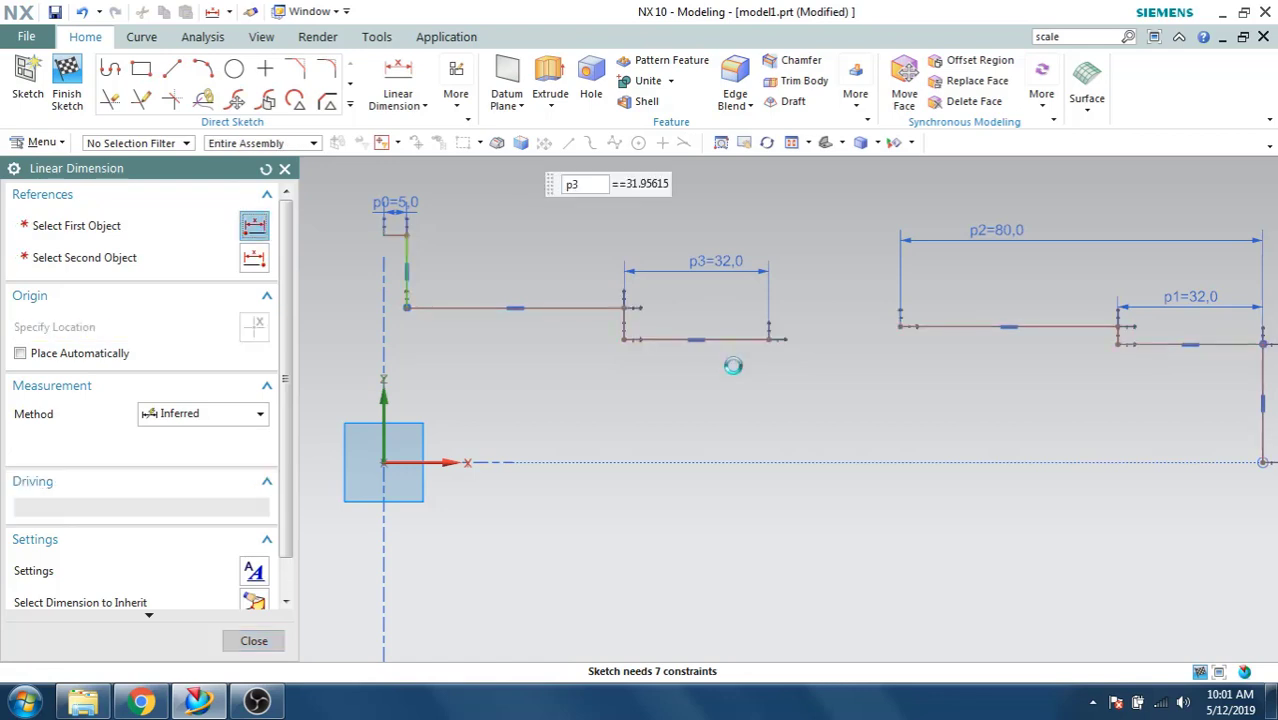
{"action": "type", "text": "10"}
{"action": "key", "text": "Return"}
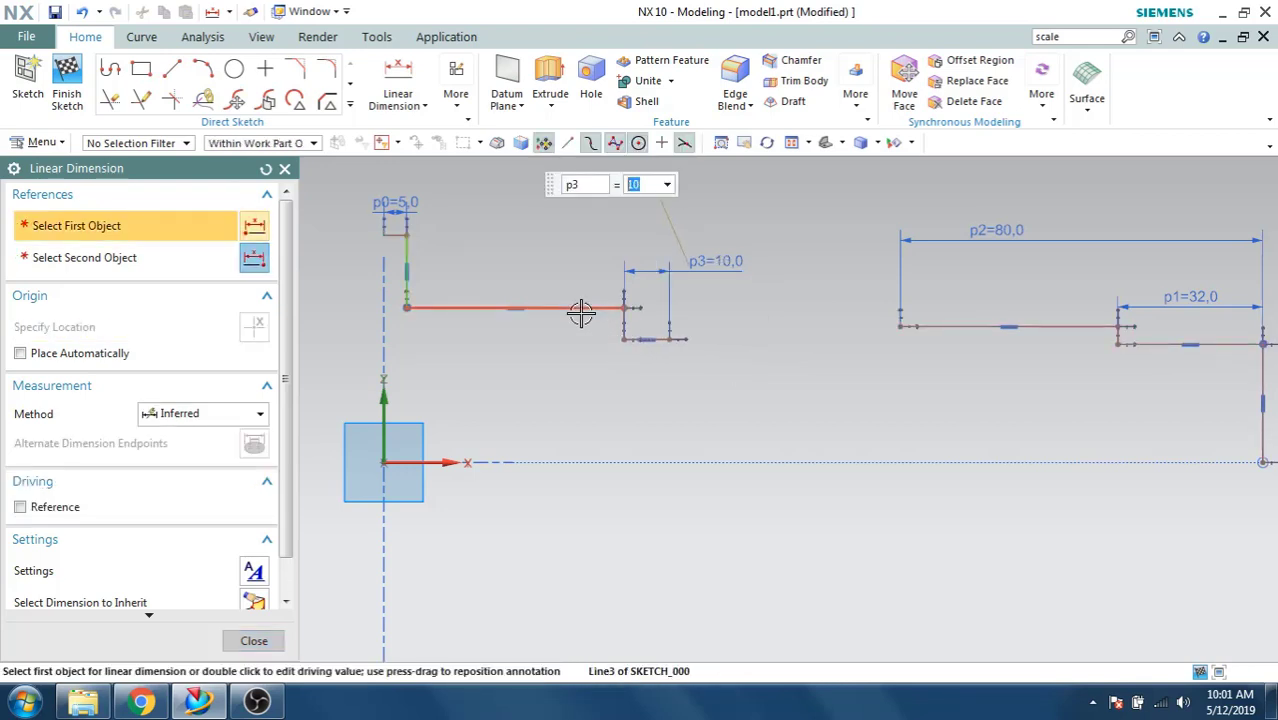
Dimension the overall horizontal distance from the first chain's start point to the second chain's endpoint on the horizontal axis as 168 mm.
{"action": "key", "text": "ctrl+q"}
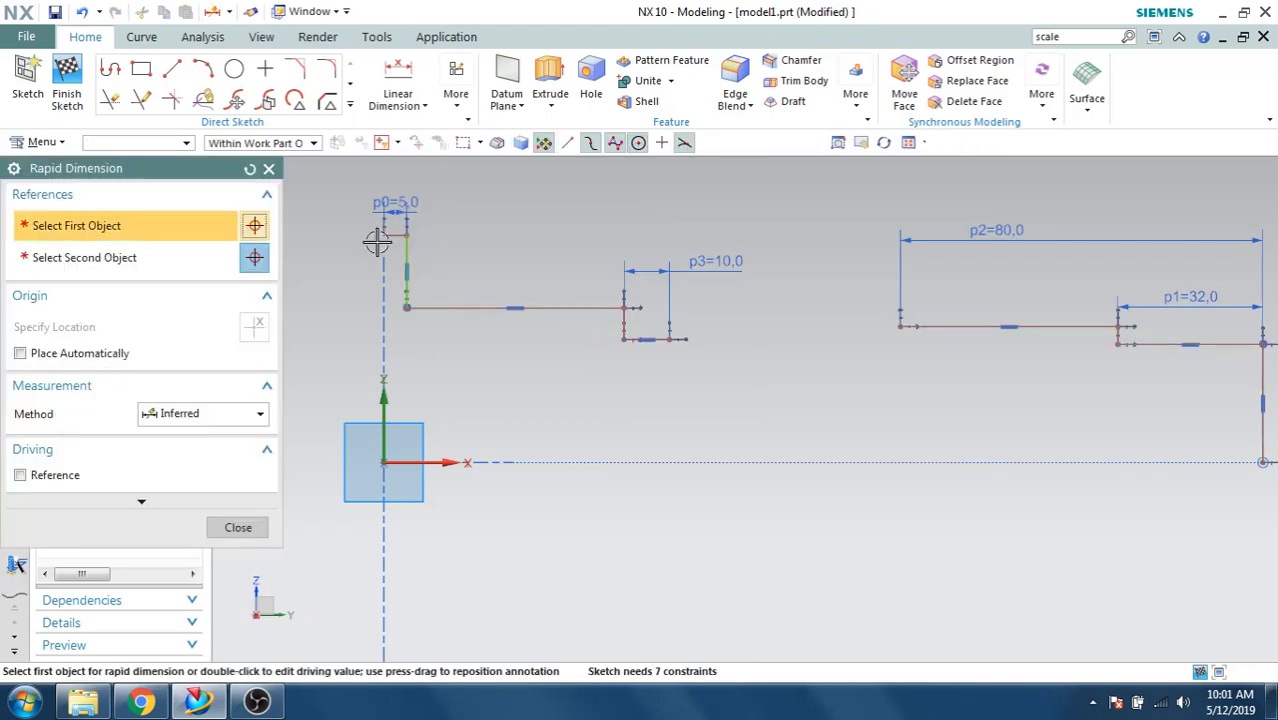
{"action": "left_click", "coordinate": [384, 236]}
{"action": "scroll", "coordinate": [408, 328], "scroll_direction": "up", "scroll_amount": 1}
{"action": "scroll", "coordinate": [409, 330], "scroll_direction": "down", "scroll_amount": 2}
{"action": "scroll", "coordinate": [408, 328], "scroll_direction": "down", "scroll_amount": 1}
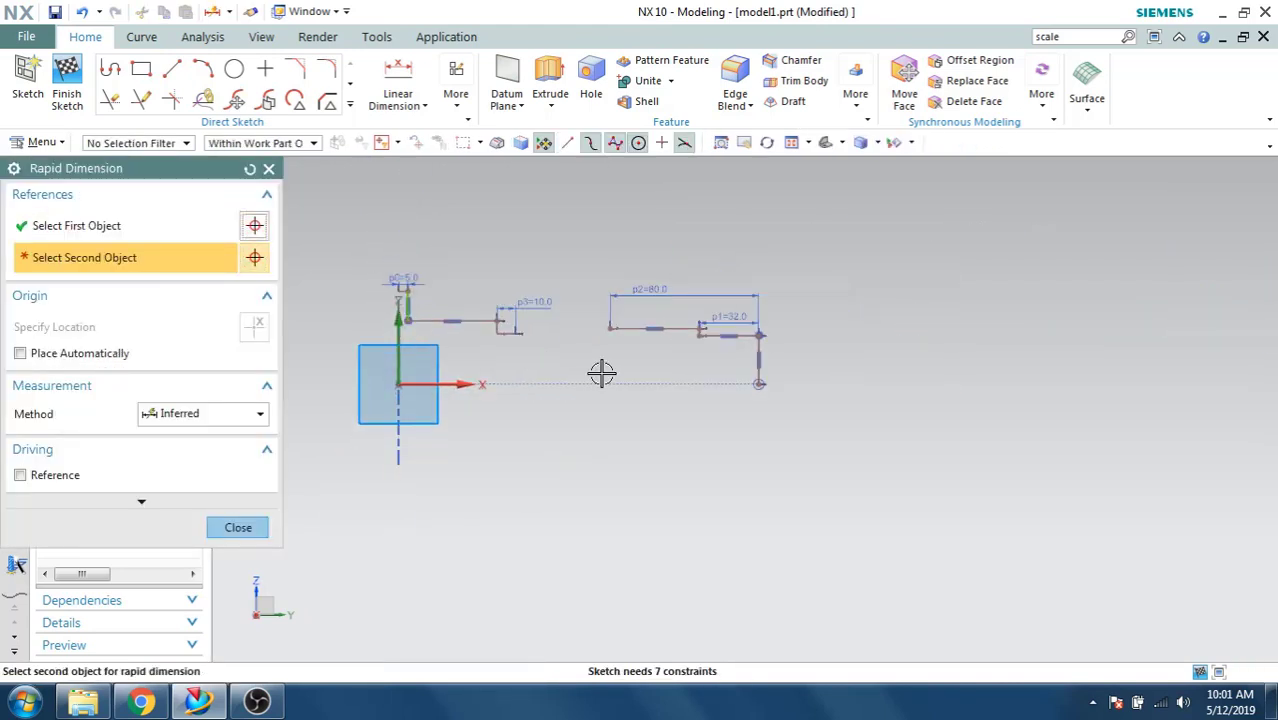
{"action": "left_click", "coordinate": [758, 386]}
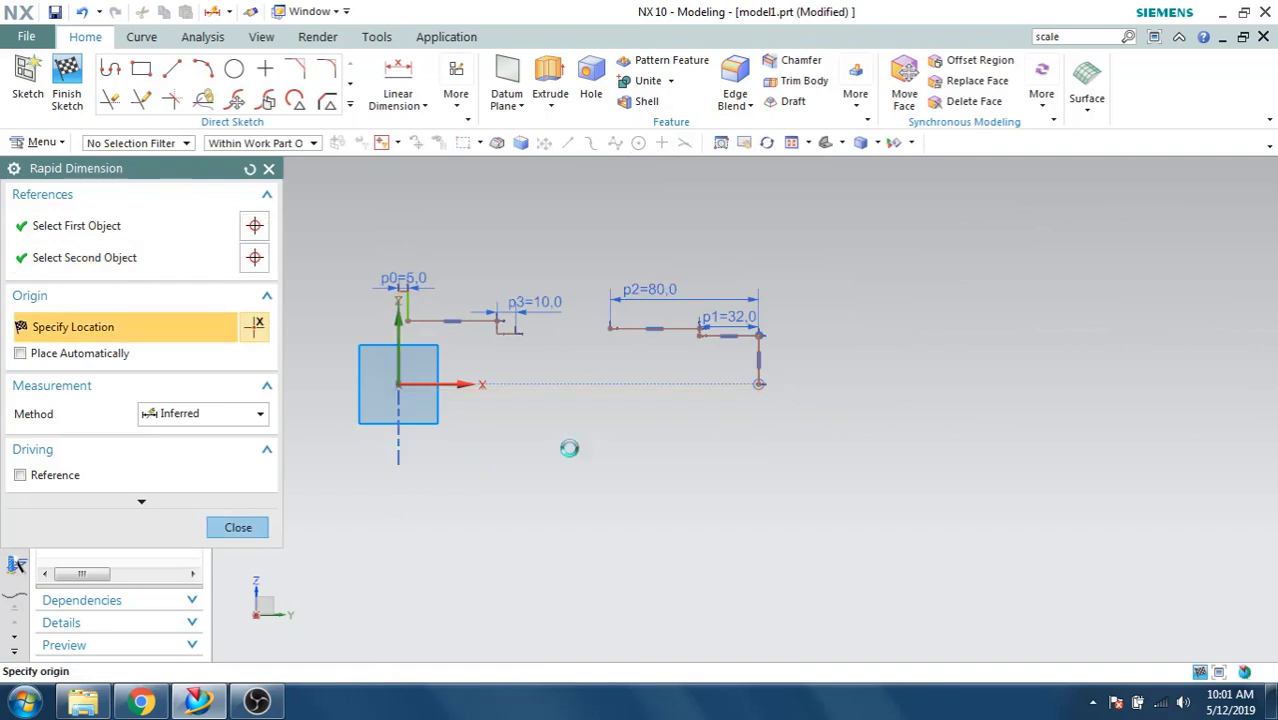
{"action": "left_click", "coordinate": [573, 502]}
{"action": "type", "text": "16"}
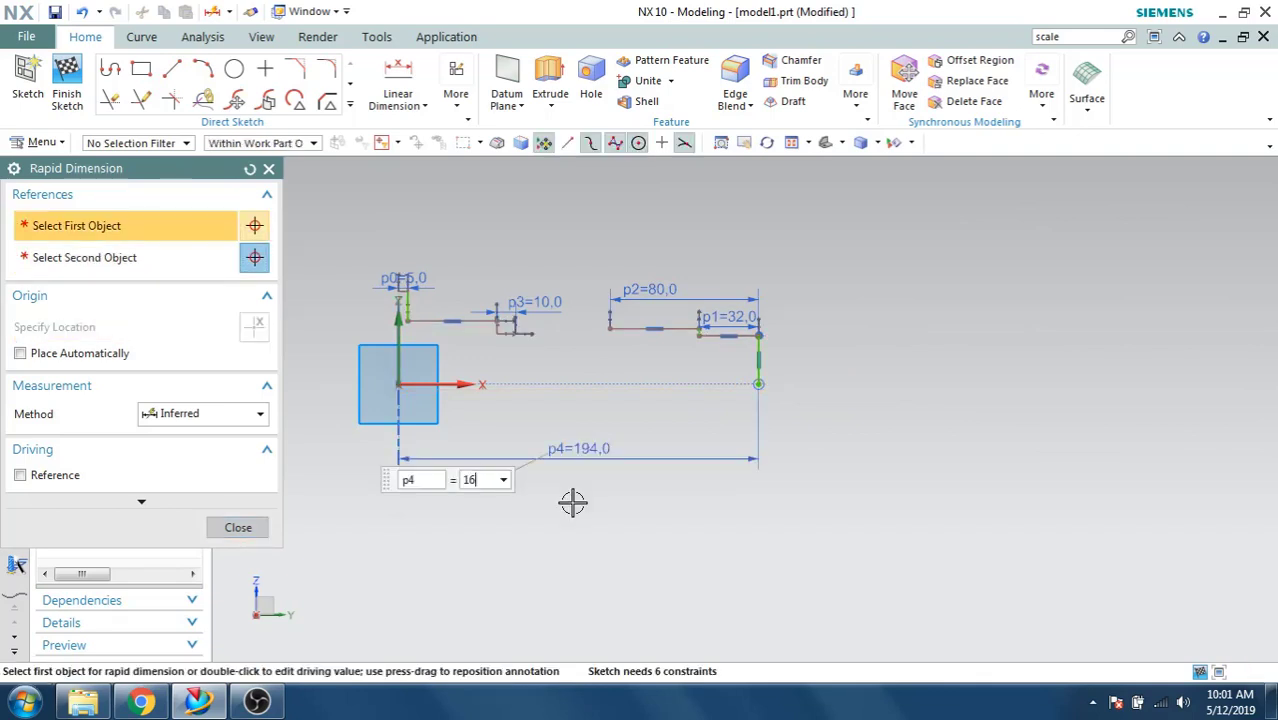
{"action": "type", "text": "8"}
{"action": "key", "text": "Return"}
{"action": "key", "text": "Escape"}
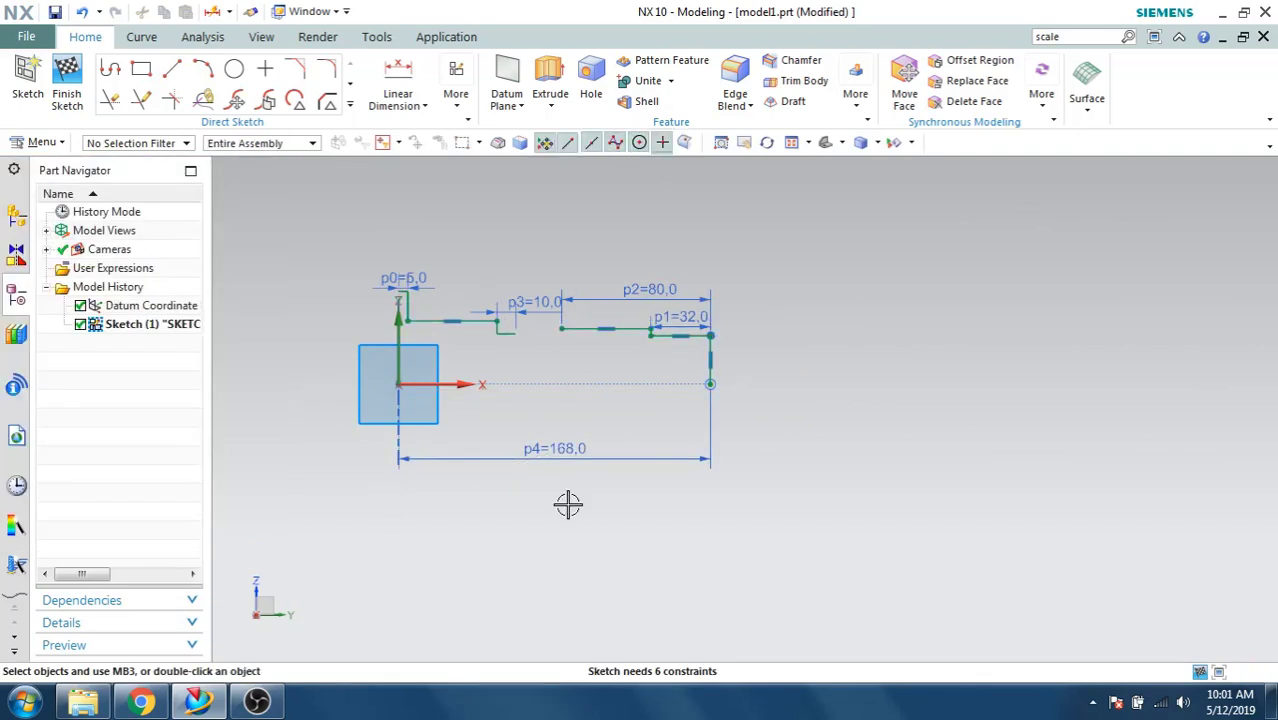
Use Rapid Dimension to set the height of the first chain's start point above the horizontal axis to 90/2 mm.
{"action": "scroll", "coordinate": [510, 312], "scroll_direction": "down", "scroll_amount": 1}
{"action": "scroll", "coordinate": [510, 312], "scroll_direction": "up", "scroll_amount": 4}
{"action": "scroll", "coordinate": [619, 331], "scroll_direction": "down", "scroll_amount": 1}
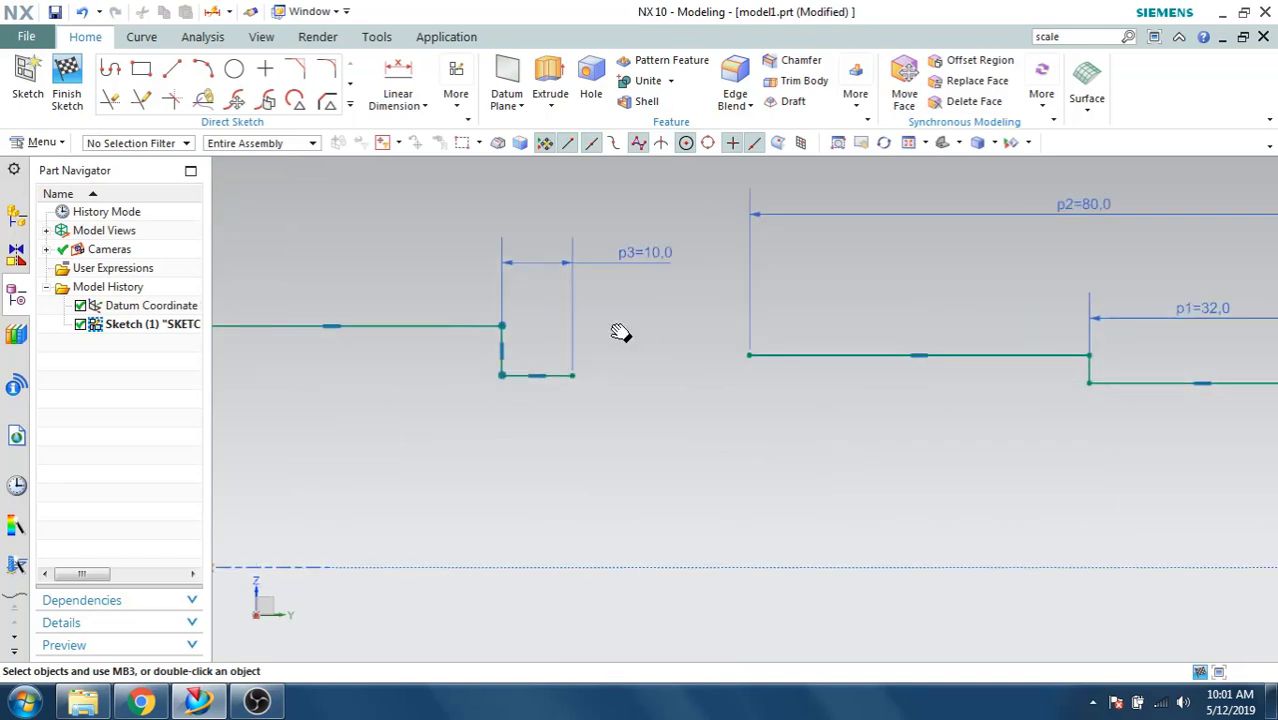
{"action": "scroll", "coordinate": [676, 266], "scroll_direction": "up", "scroll_amount": 1}
{"action": "scroll", "coordinate": [601, 366], "scroll_direction": "down", "scroll_amount": 2}
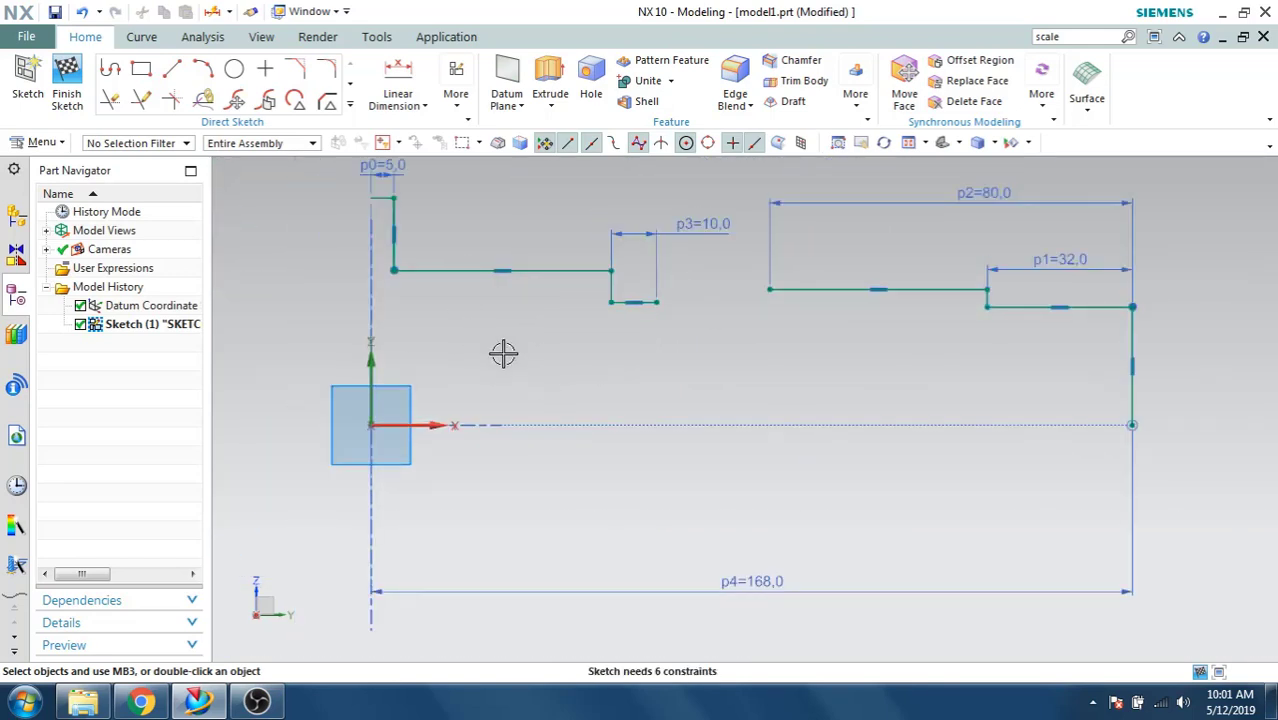
{"action": "key", "text": "d"}
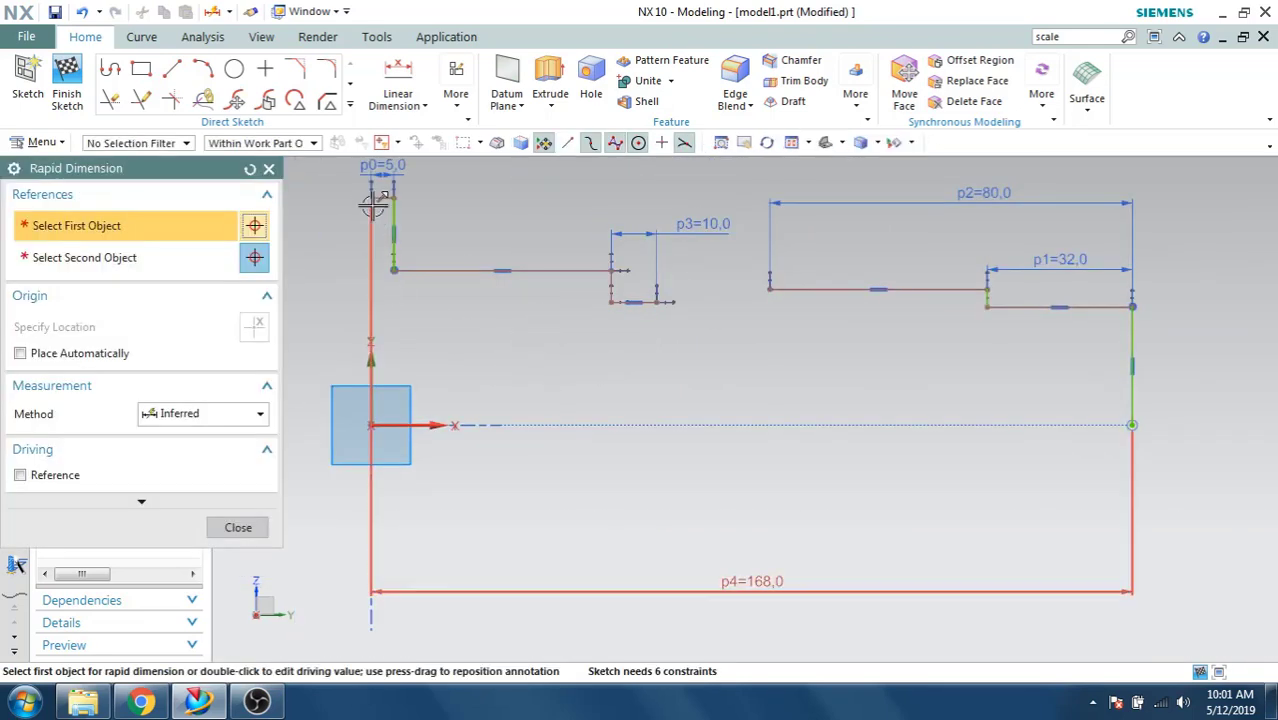
{"action": "left_click", "coordinate": [372, 196]}
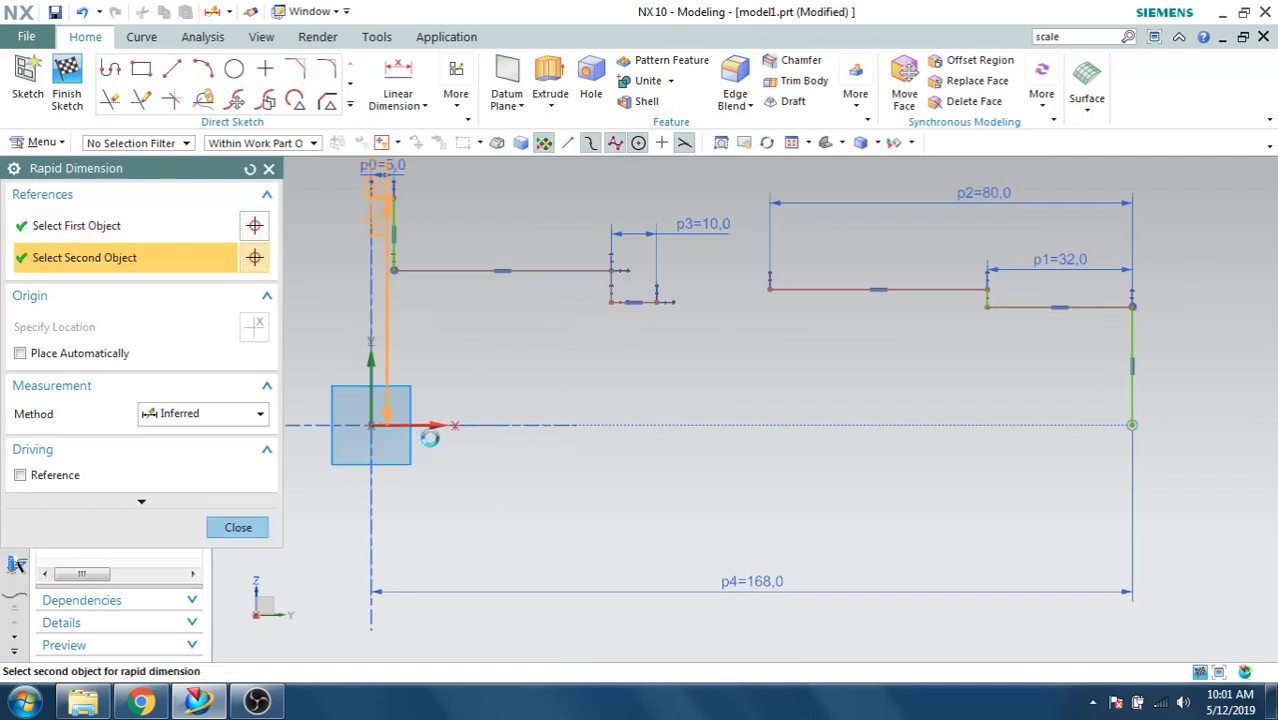
{"action": "left_click", "coordinate": [384, 425]}
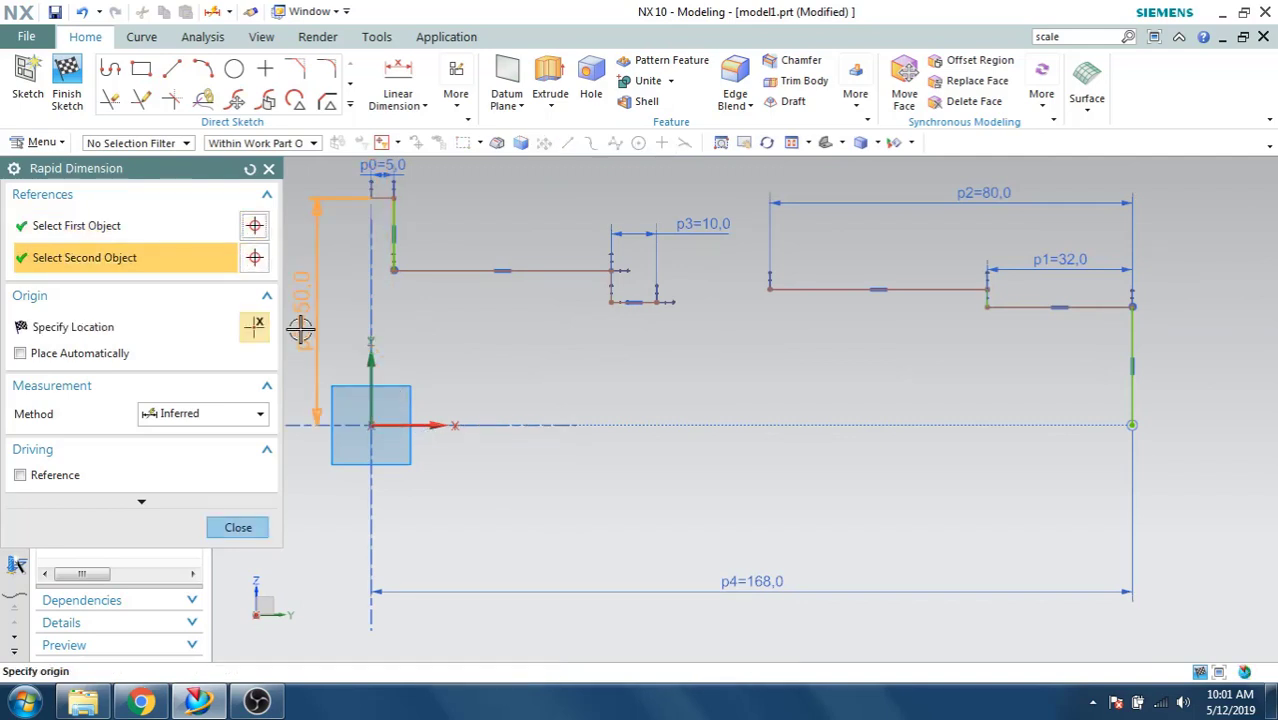
{"action": "left_click", "coordinate": [310, 397]}
{"action": "type", "text": "90/2"}
{"action": "key", "text": "Return"}
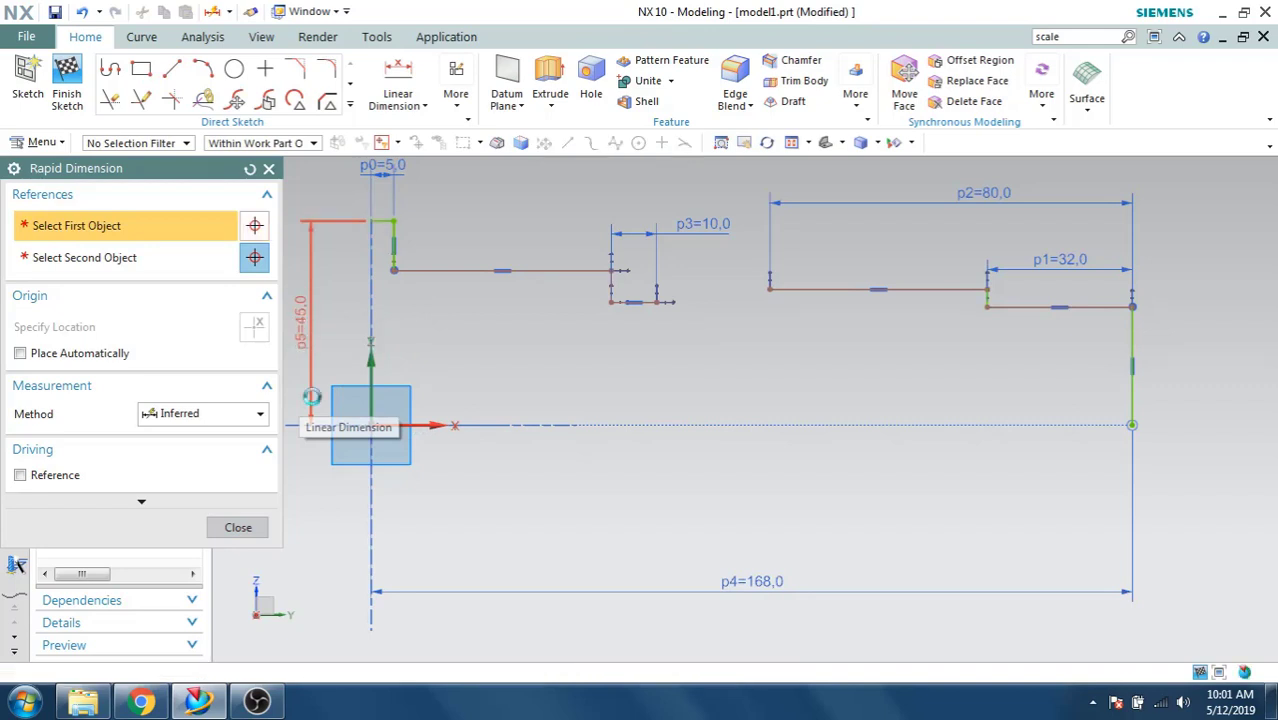
Dimension the height of the first chain's long horizontal line above the horizontal axis as 78/2 mm.
{"action": "left_click", "coordinate": [451, 271]}
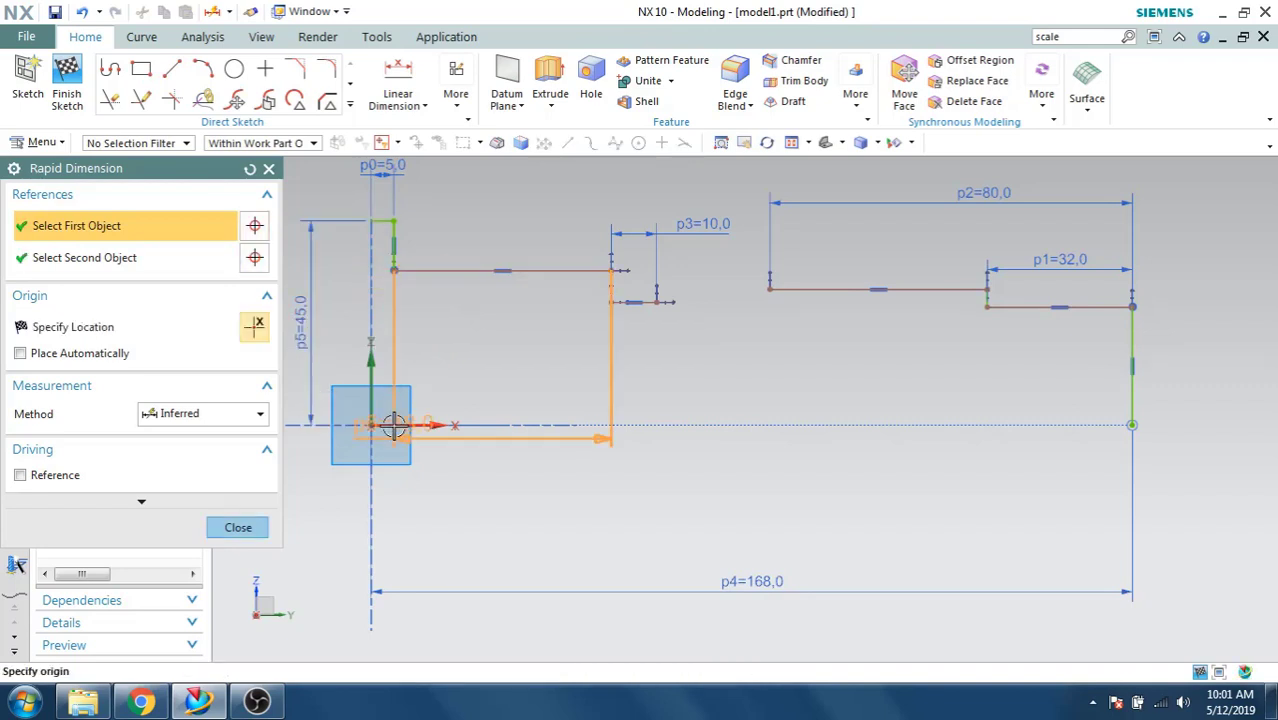
{"action": "left_click", "coordinate": [470, 349]}
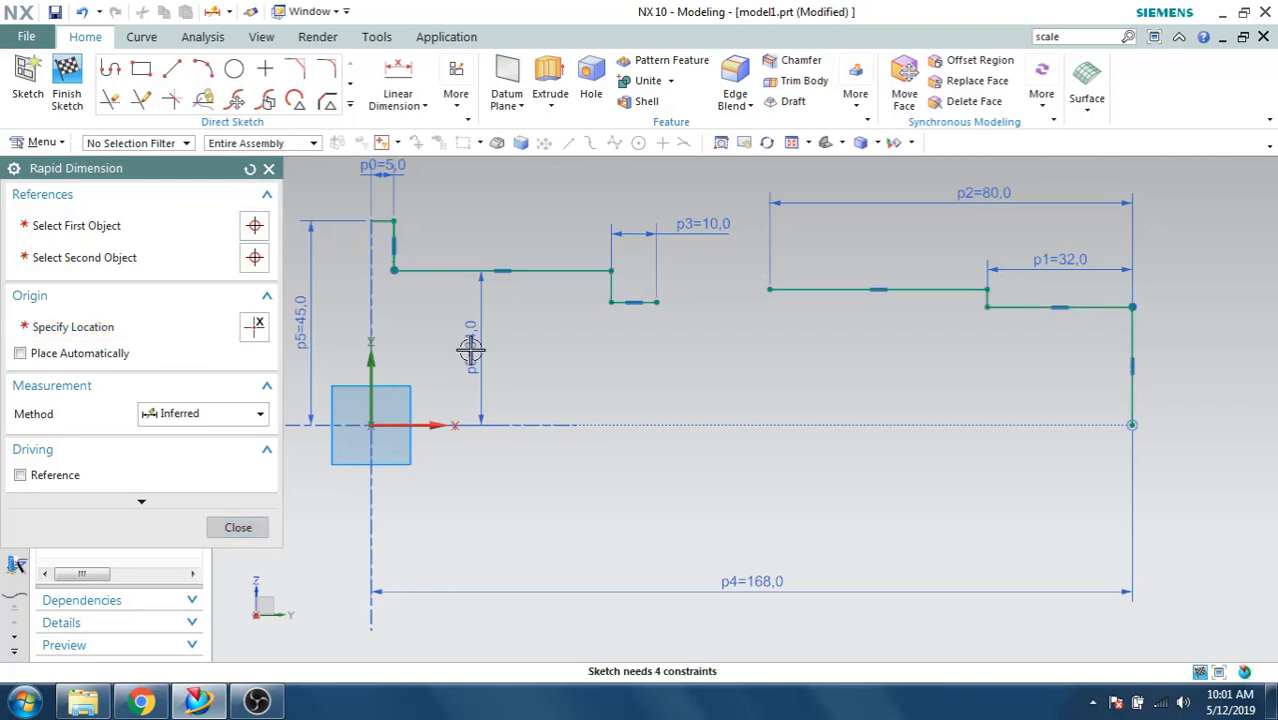
{"action": "left_click", "coordinate": [470, 349]}
{"action": "type", "text": "39"}
{"action": "key", "text": "Return"}
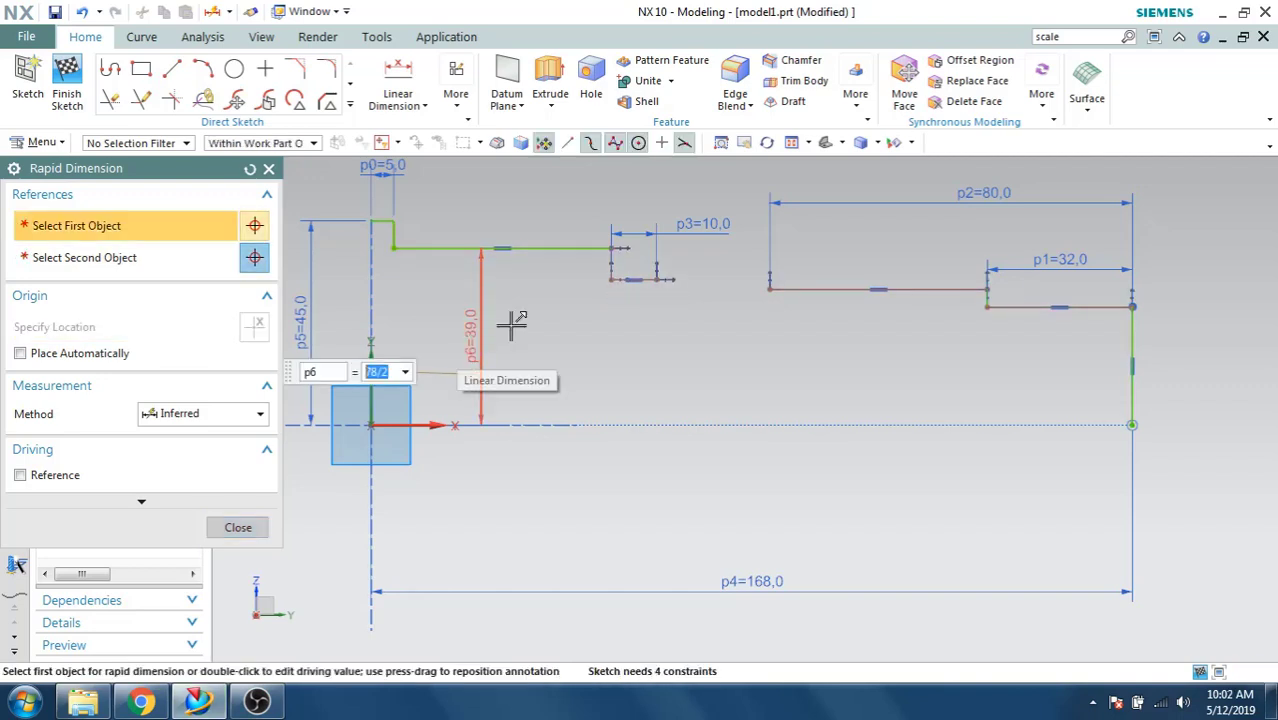
Dimension the height of the first chain's short 10 mm line above the horizontal axis as 76/2 mm.
{"action": "left_click", "coordinate": [656, 283]}
{"action": "left_click", "coordinate": [425, 426]}
{"action": "left_click", "coordinate": [615, 355]}
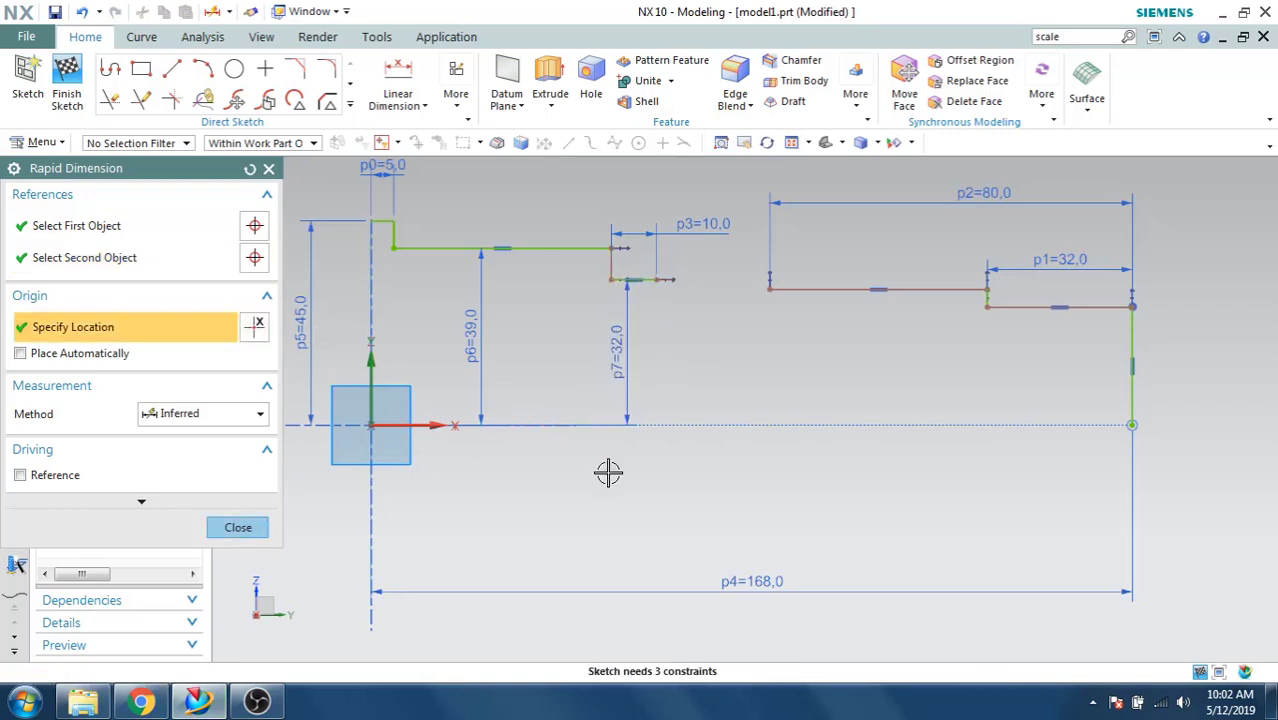
{"action": "type", "text": "76/2"}
{"action": "key", "text": "Return"}
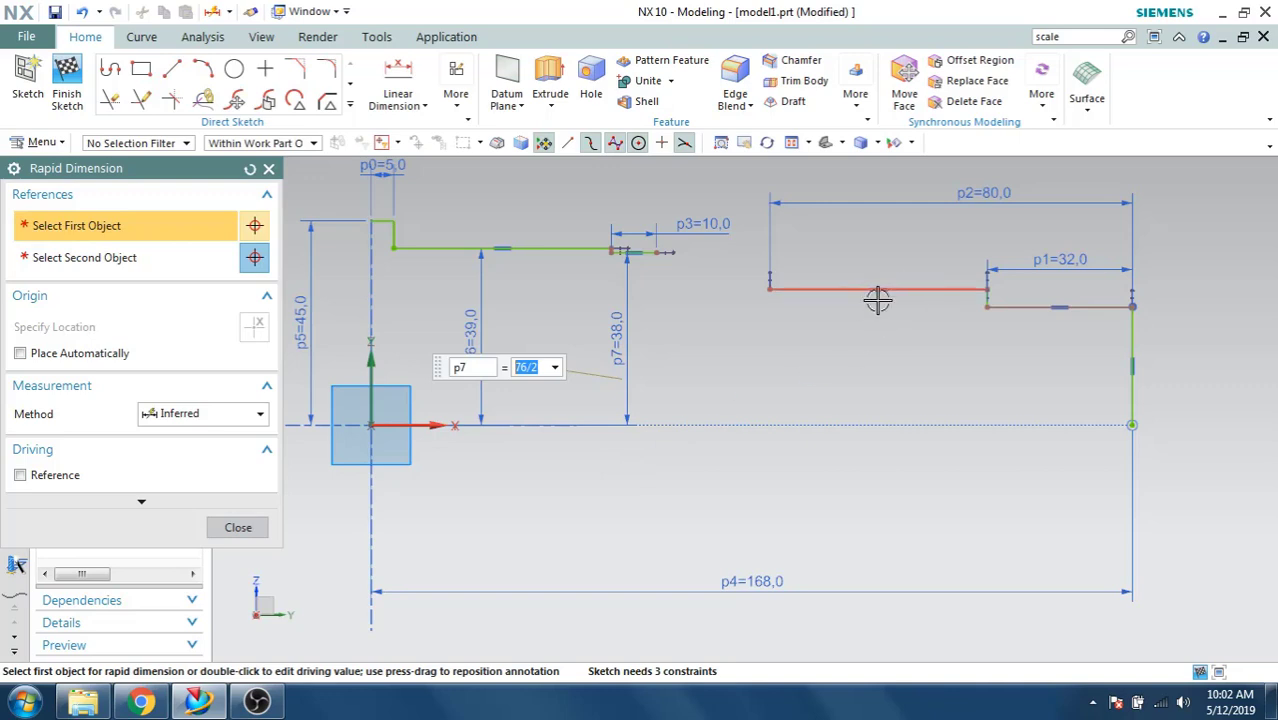
Dimension the height of the second chain's inner horizontal line above the horizontal axis as 72/2 mm.
{"action": "left_click", "coordinate": [434, 425]}
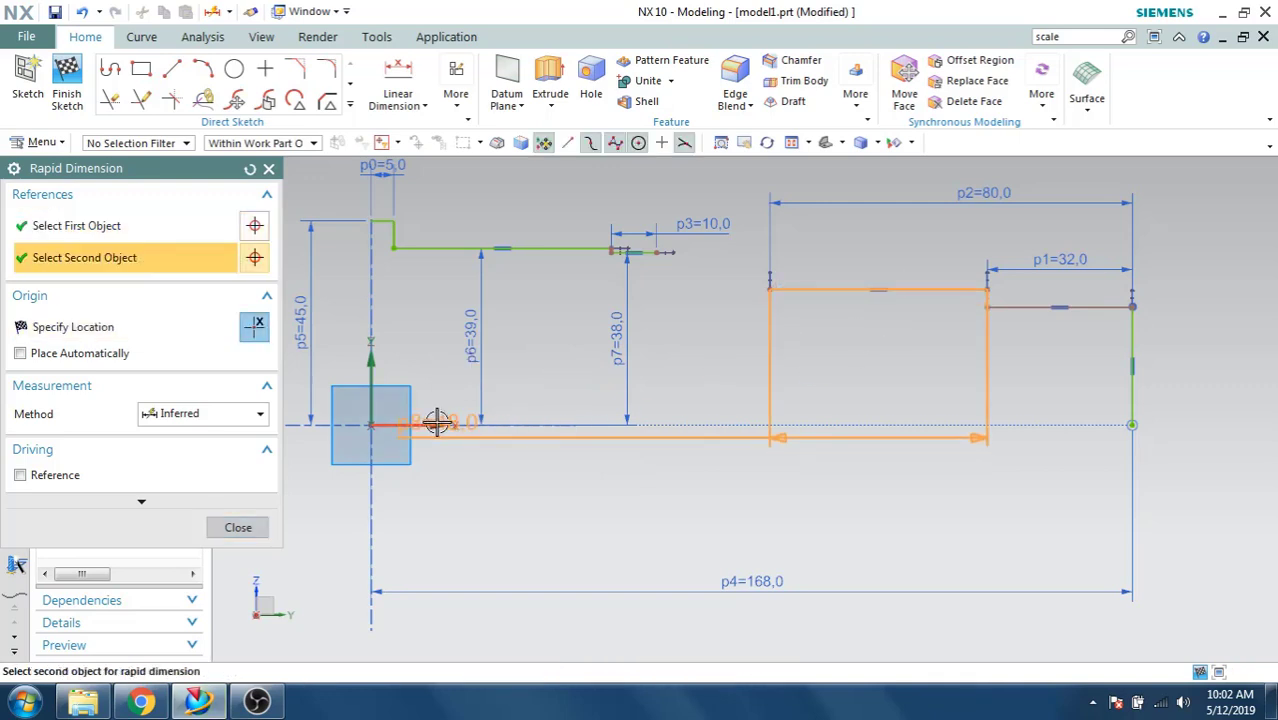
{"action": "left_click", "coordinate": [841, 357]}
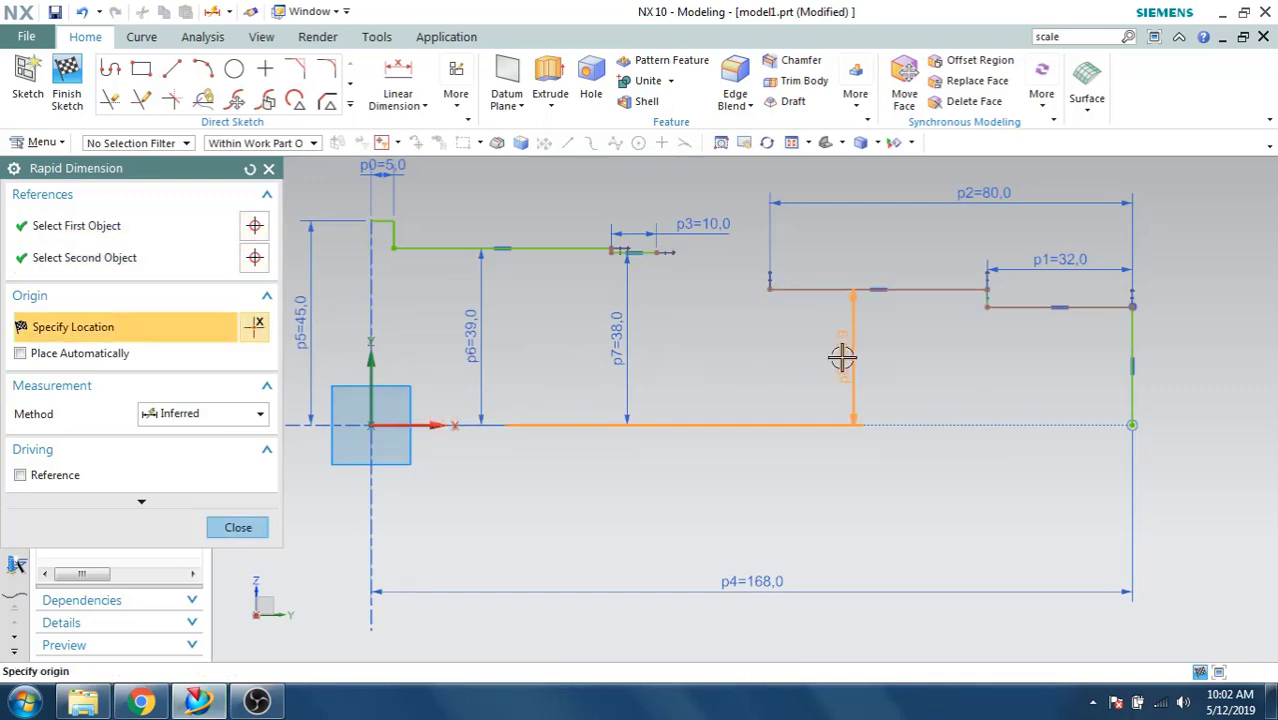
{"action": "left_click", "coordinate": [849, 363]}
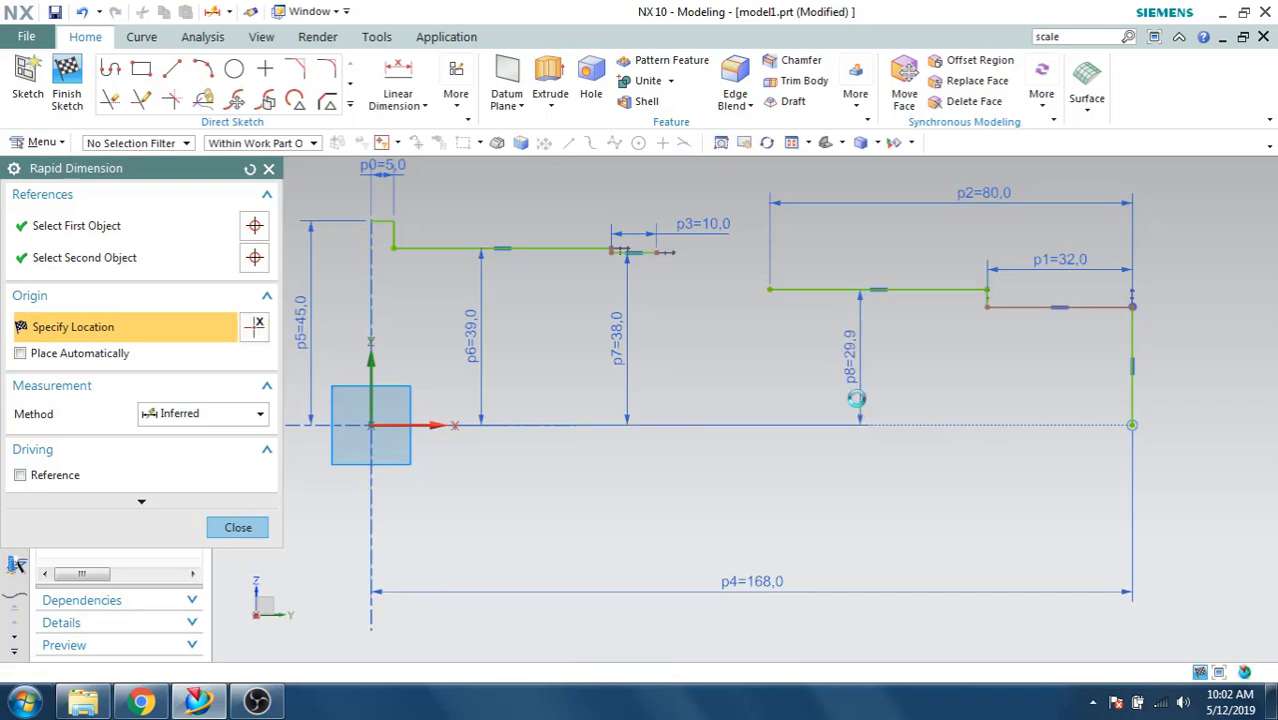
{"action": "type", "text": "72/2"}
{"action": "key", "text": "Return"}
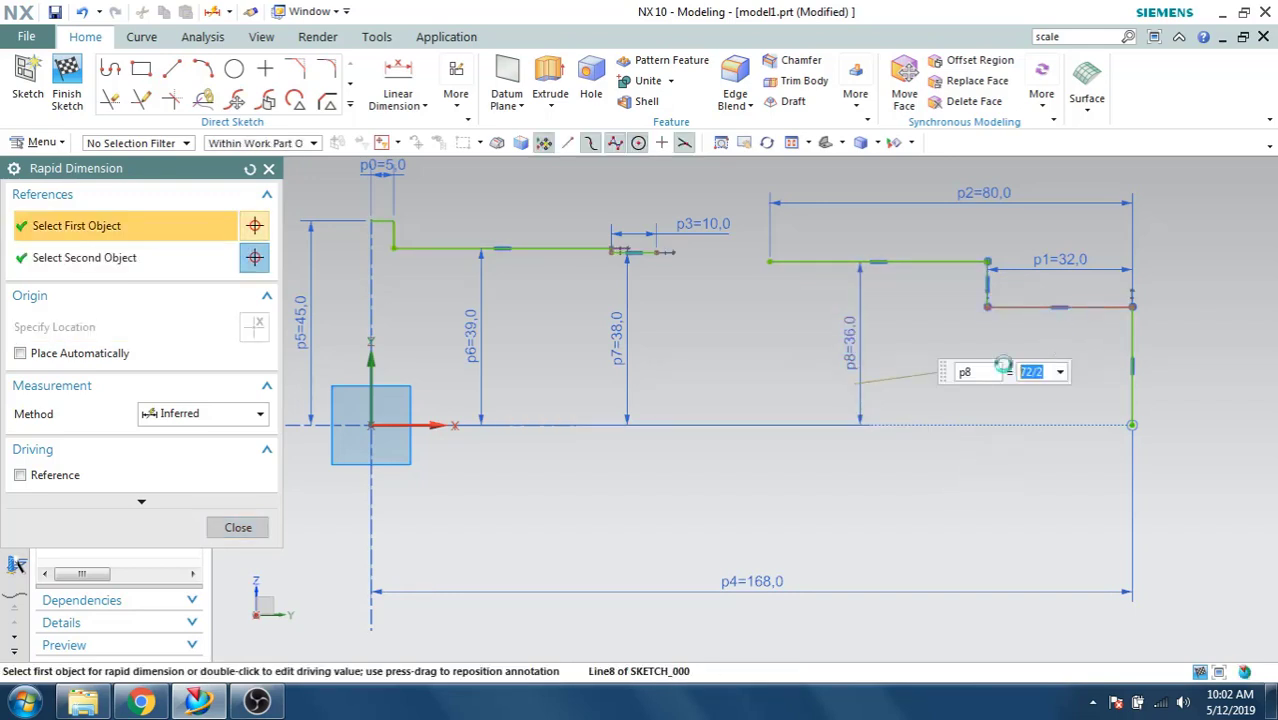
Dimension the height of the second chain's outer 32 mm line above the horizontal axis as 32.5 mm, and finish dimensioning.
{"action": "left_click", "coordinate": [1045, 307]}
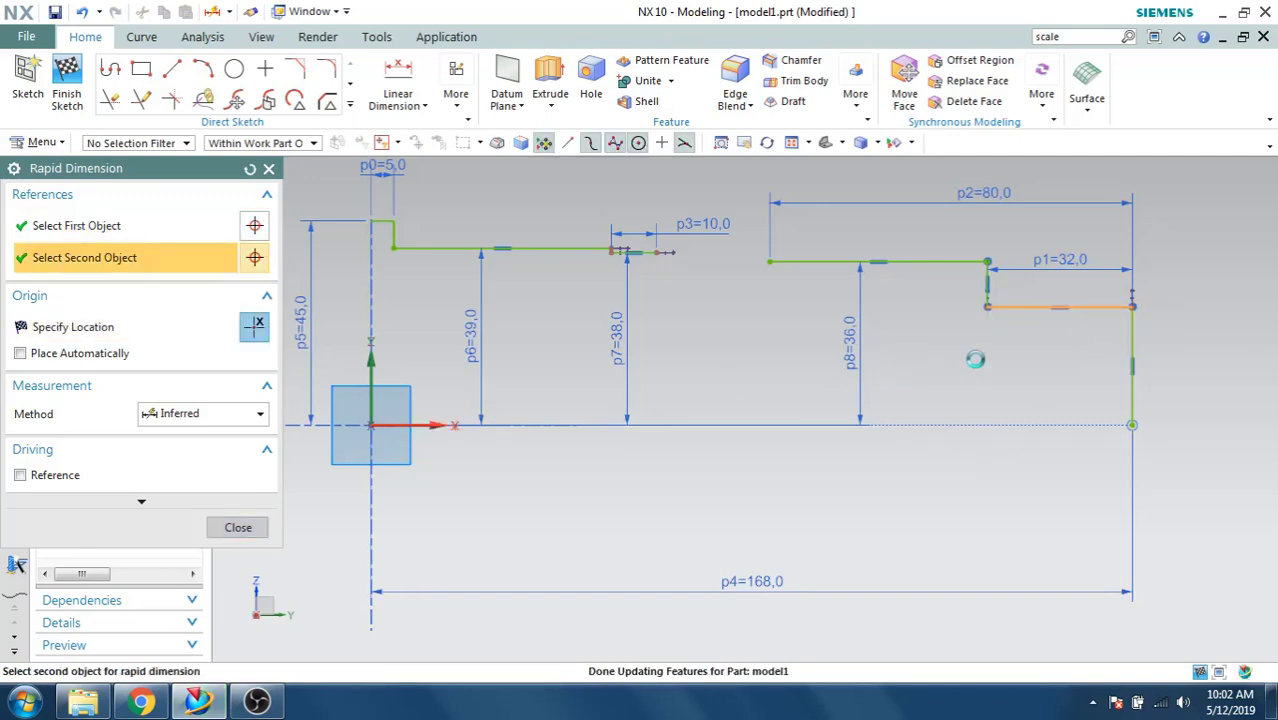
{"action": "left_click", "coordinate": [1040, 366]}
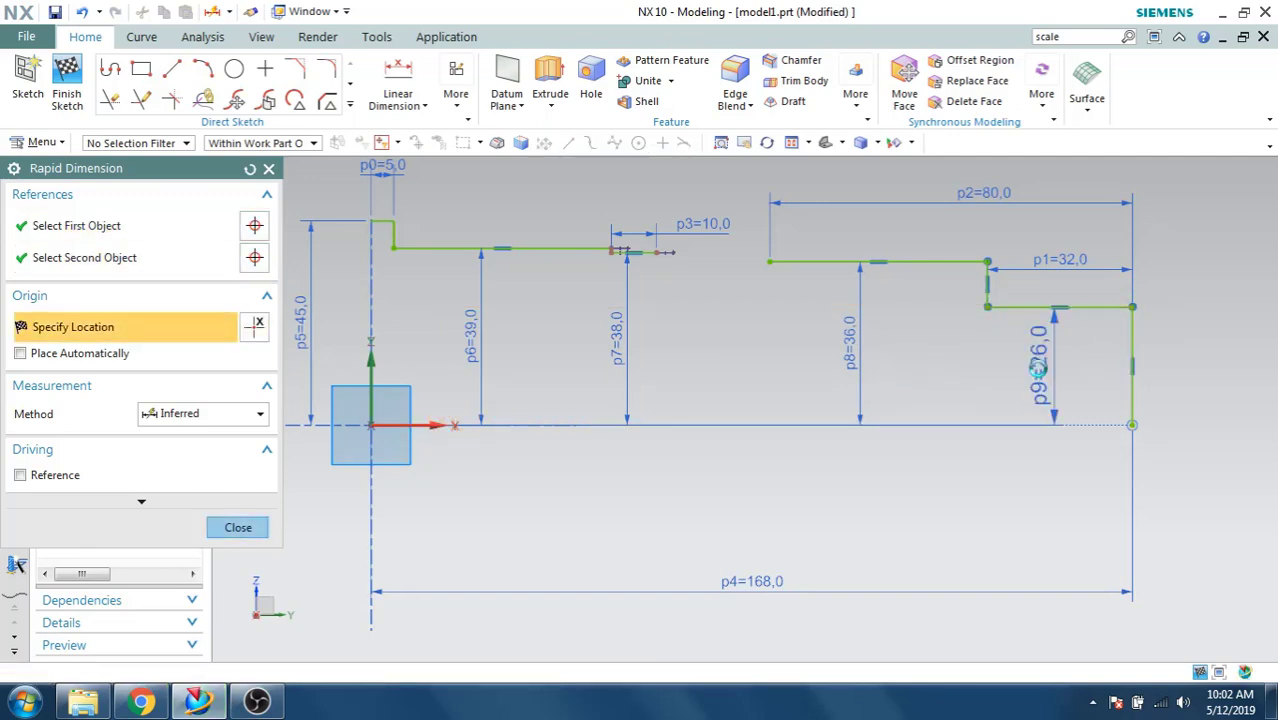
{"action": "left_click", "coordinate": [1040, 366]}
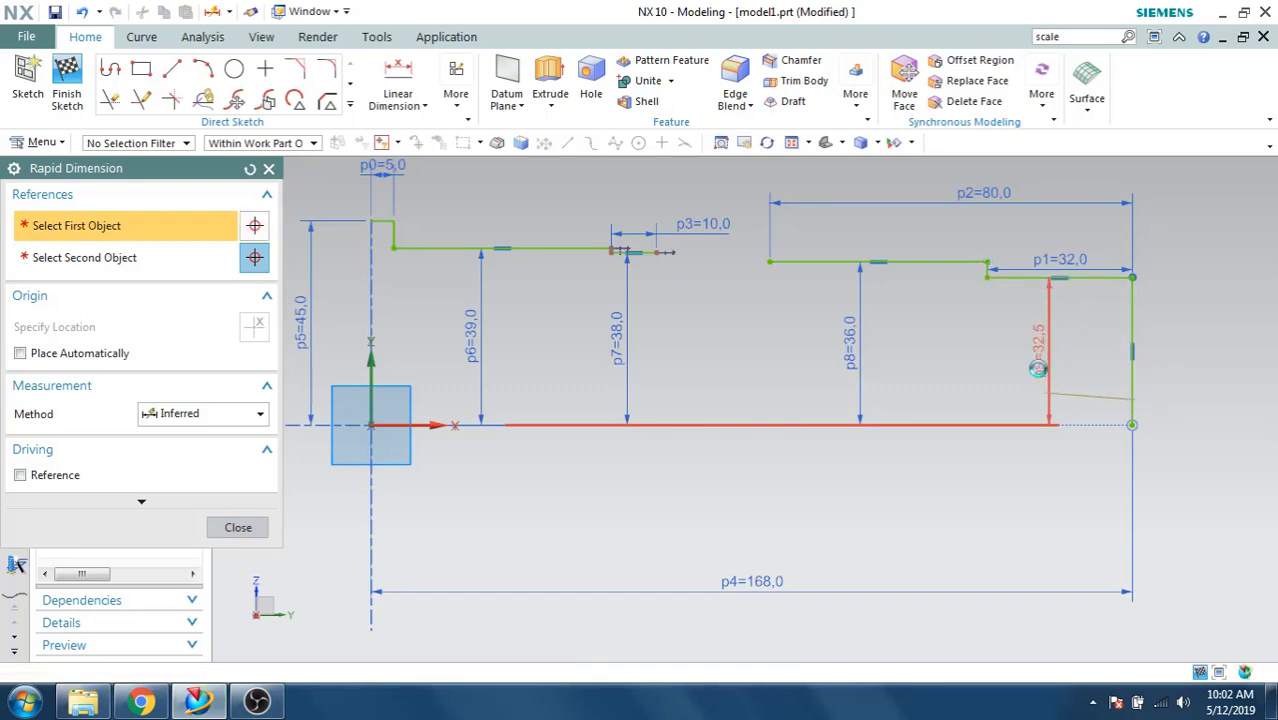
{"action": "left_click", "coordinate": [238, 527]}
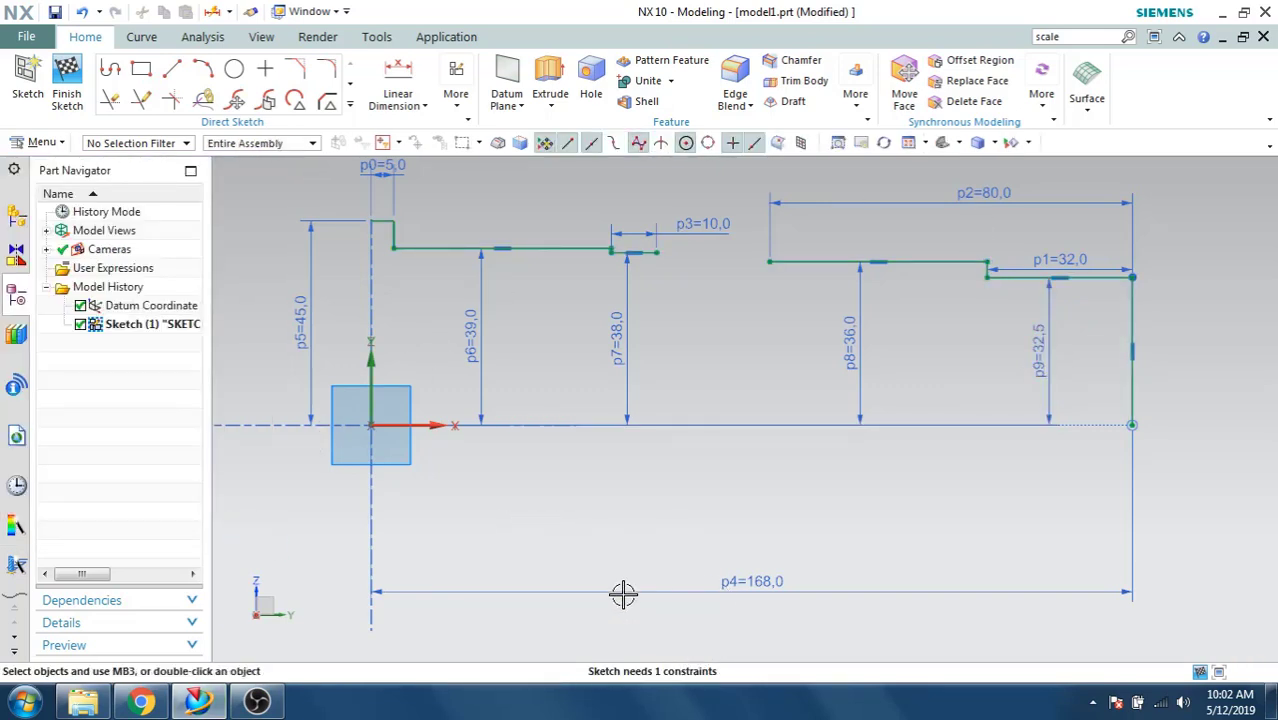
Draw a downward-bulging three-point arc with a radius of about 12.5 mm joining the facing open endpoints of the two chains.
{"action": "left_click", "coordinate": [203, 68]}
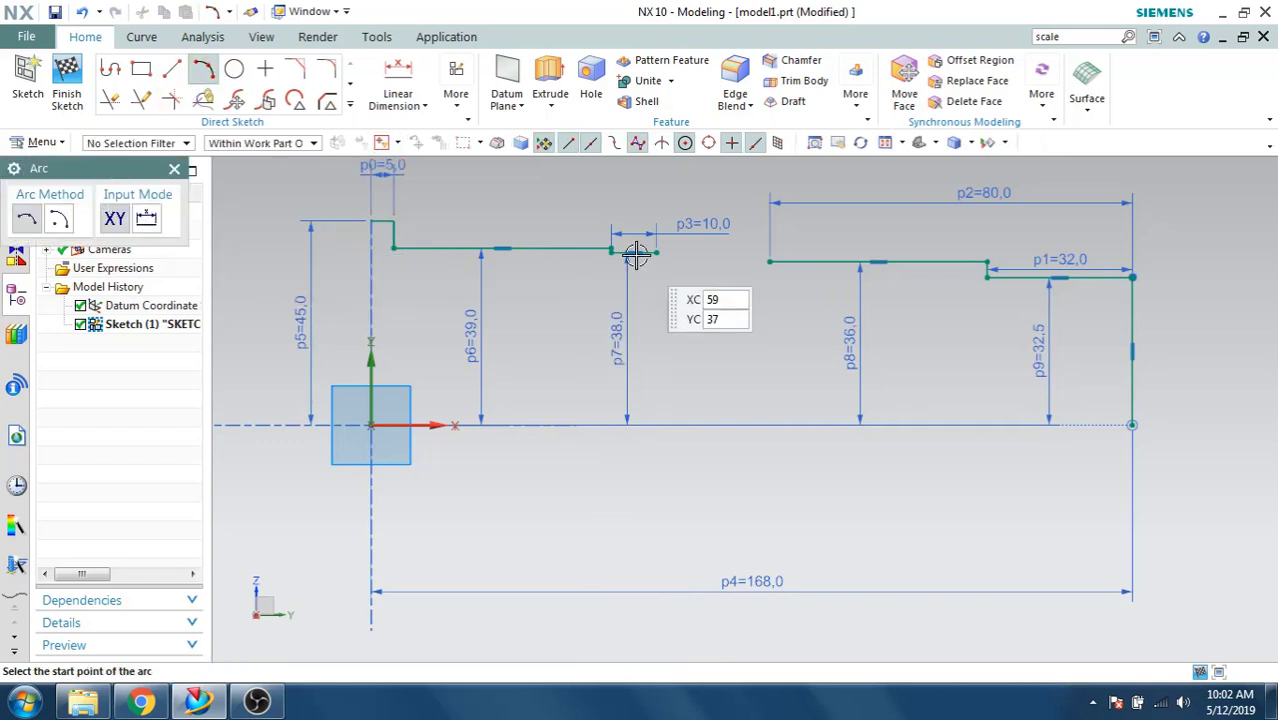
{"action": "left_click", "coordinate": [657, 252]}
{"action": "left_click", "coordinate": [770, 263]}
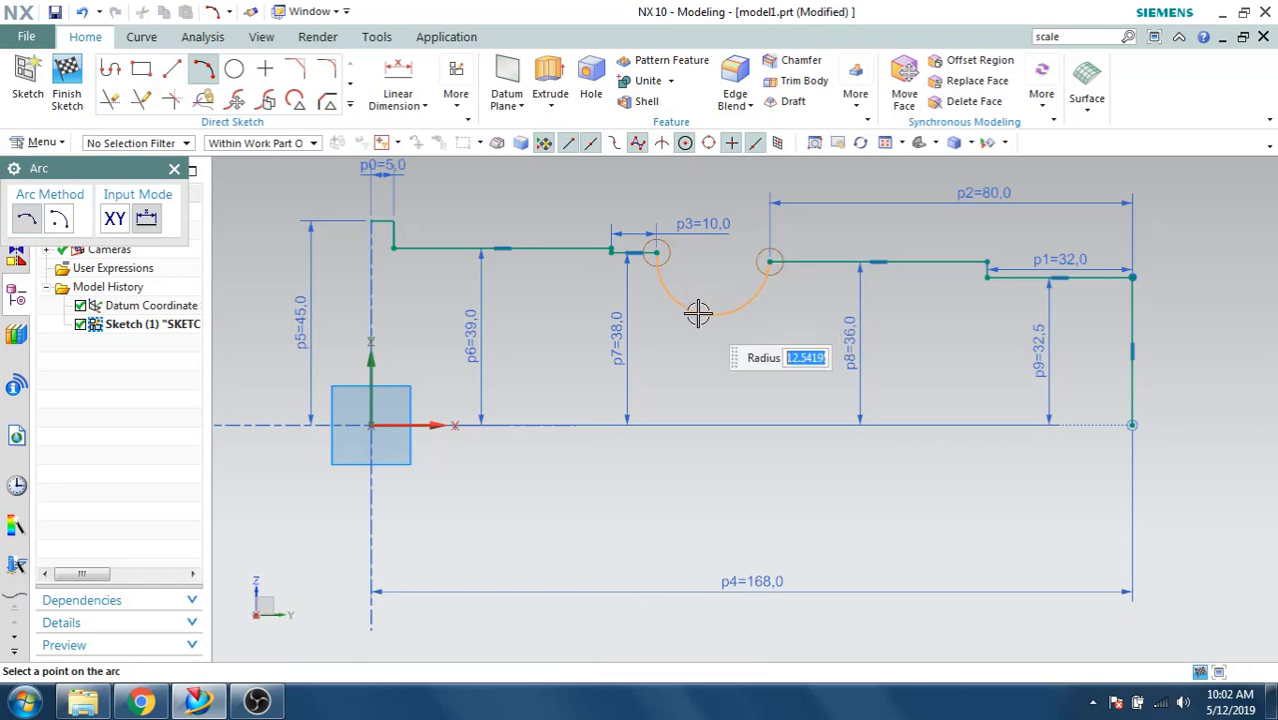
{"action": "left_click", "coordinate": [688, 385]}
{"action": "key", "text": "Escape"}
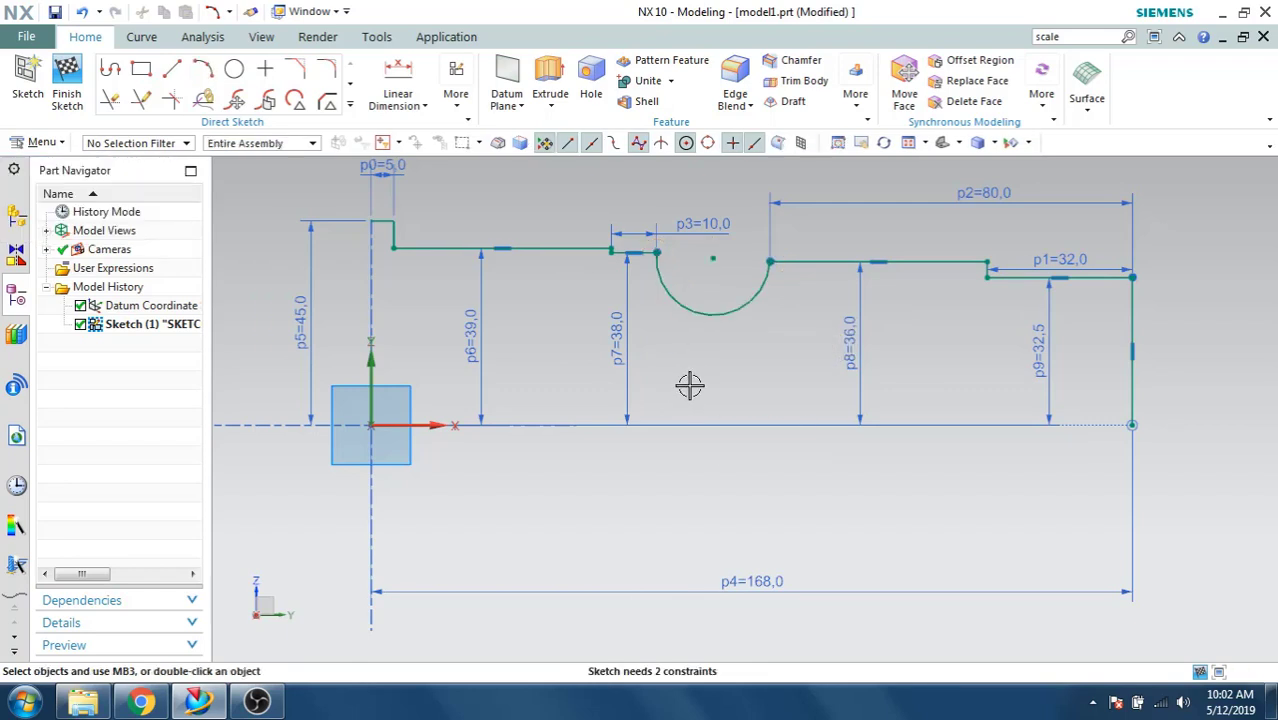
Dimension the height of the arc's center above the horizontal axis as 37 mm, and finish dimensioning.
{"action": "key", "text": "d"}
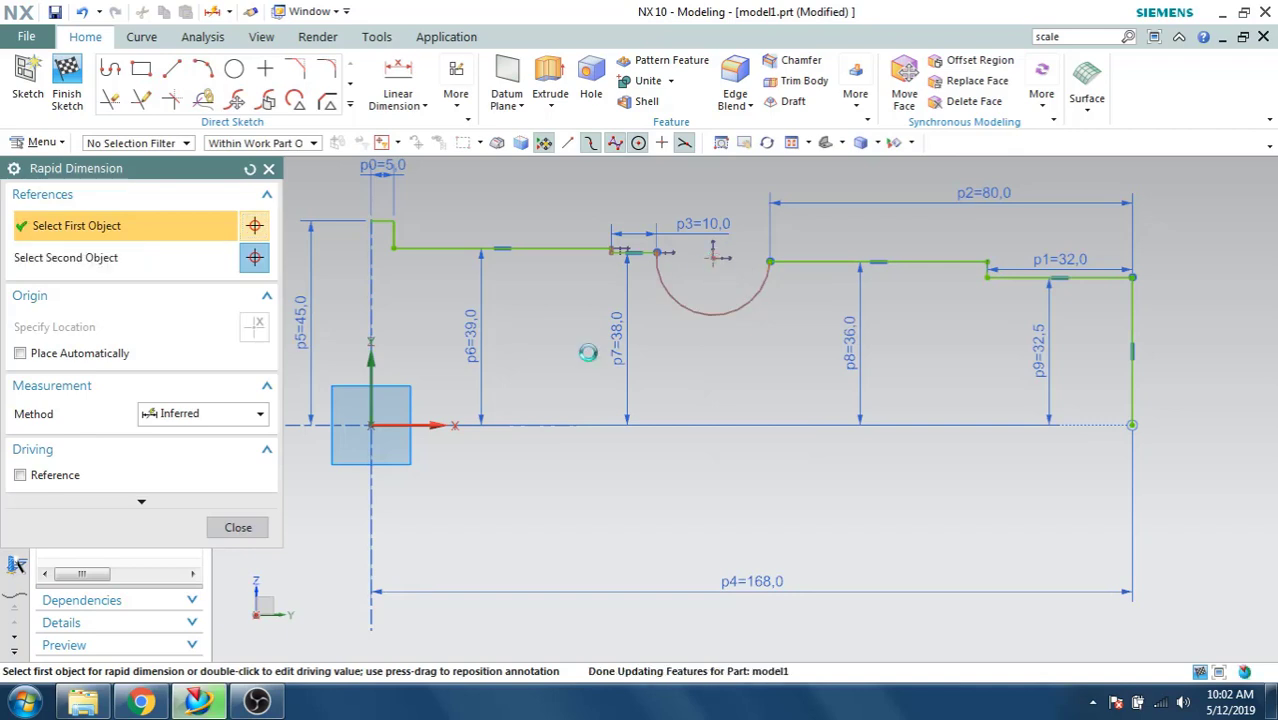
{"action": "left_click", "coordinate": [736, 272]}
{"action": "left_click", "coordinate": [450, 413]}
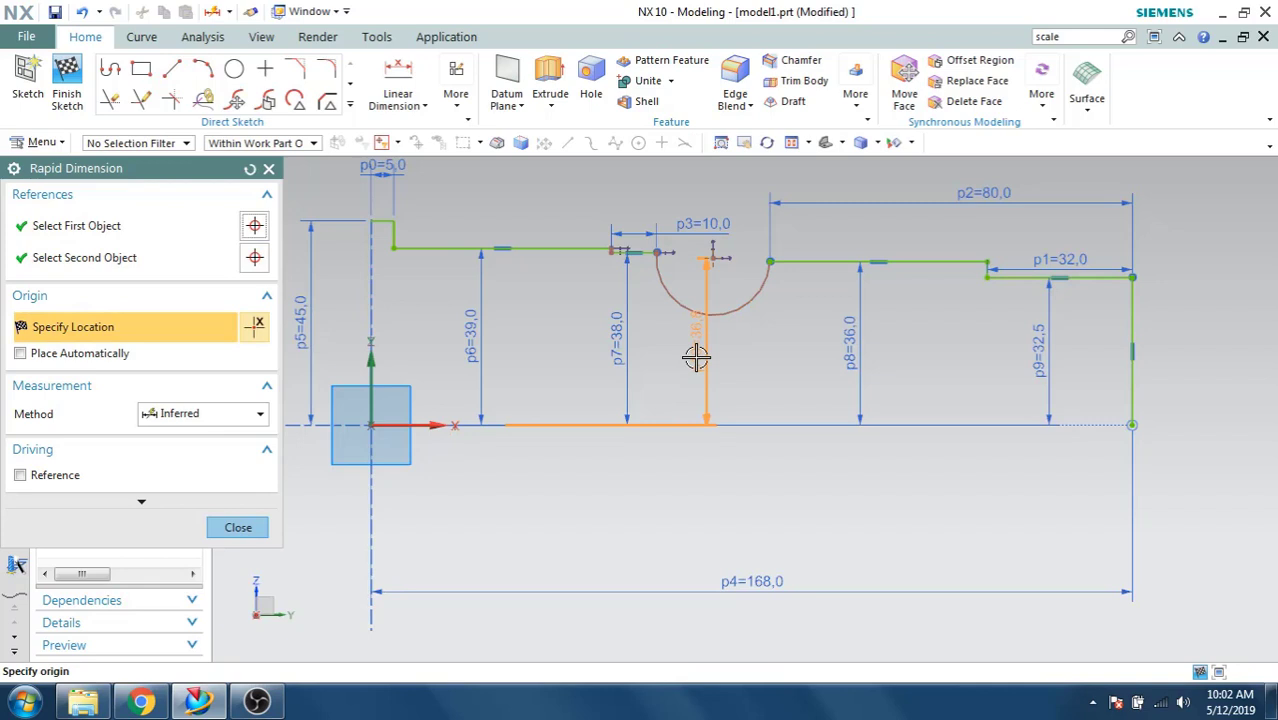
{"action": "left_click", "coordinate": [696, 357]}
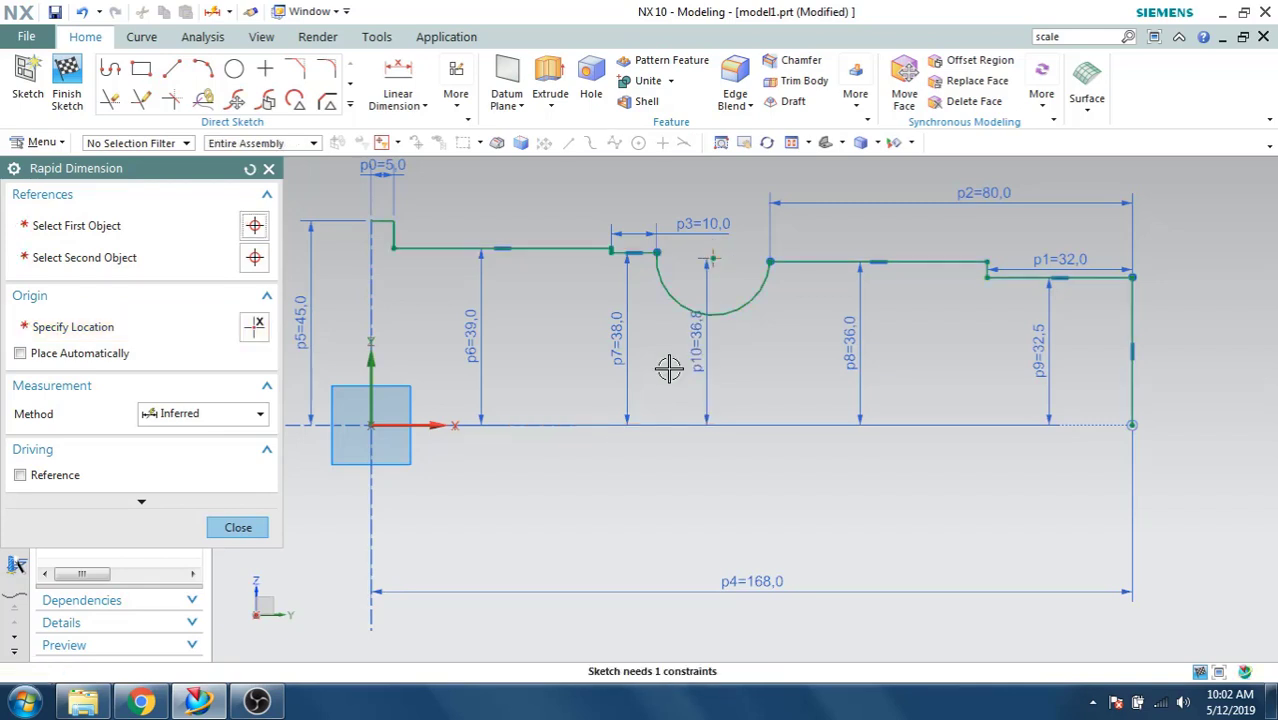
{"action": "type", "text": "37"}
{"action": "key", "text": "Return"}
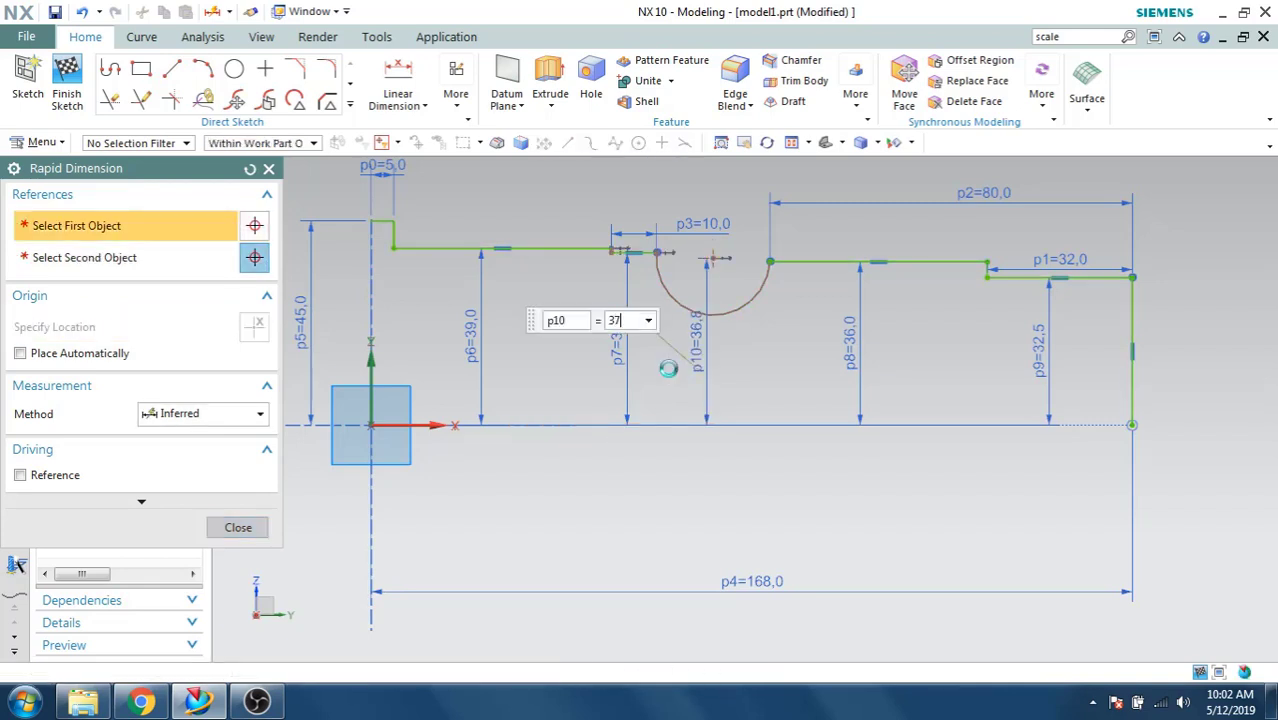
{"action": "left_click", "coordinate": [238, 527]}
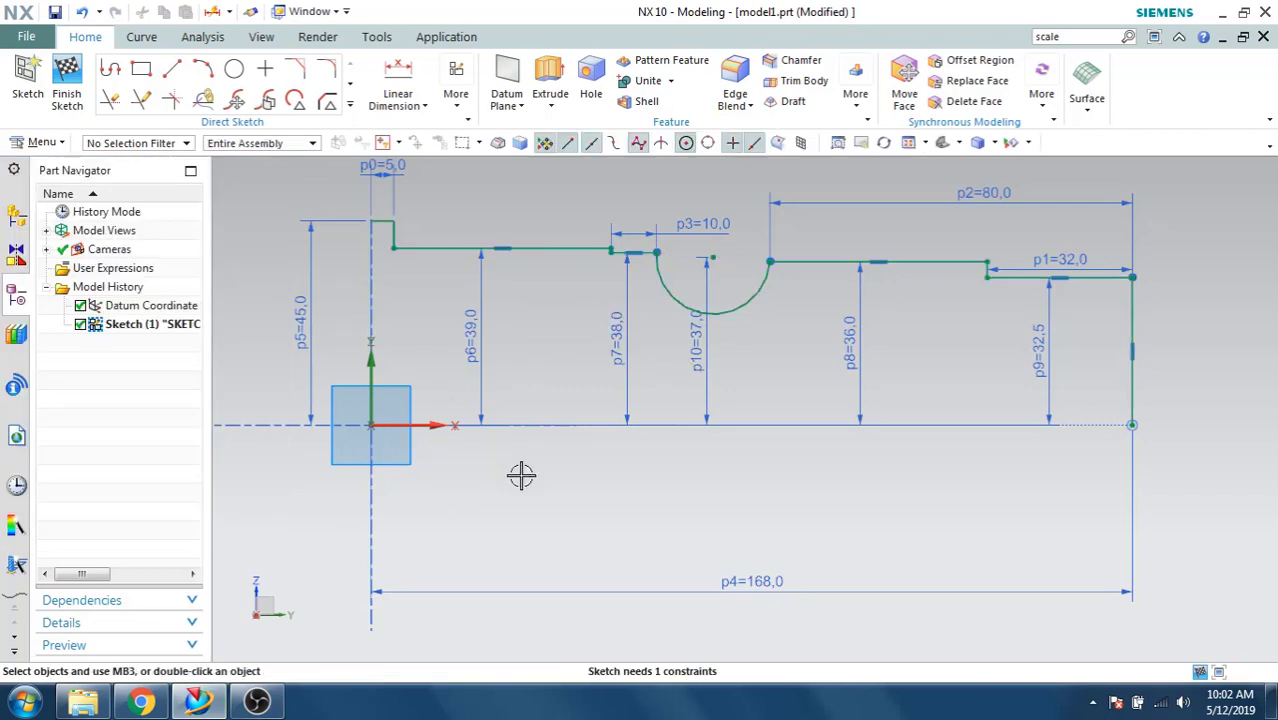
Close the profile with a line along the horizontal axis and a vertical line from the origin to the upper-left endpoint.
{"action": "left_click", "coordinate": [171, 80]}
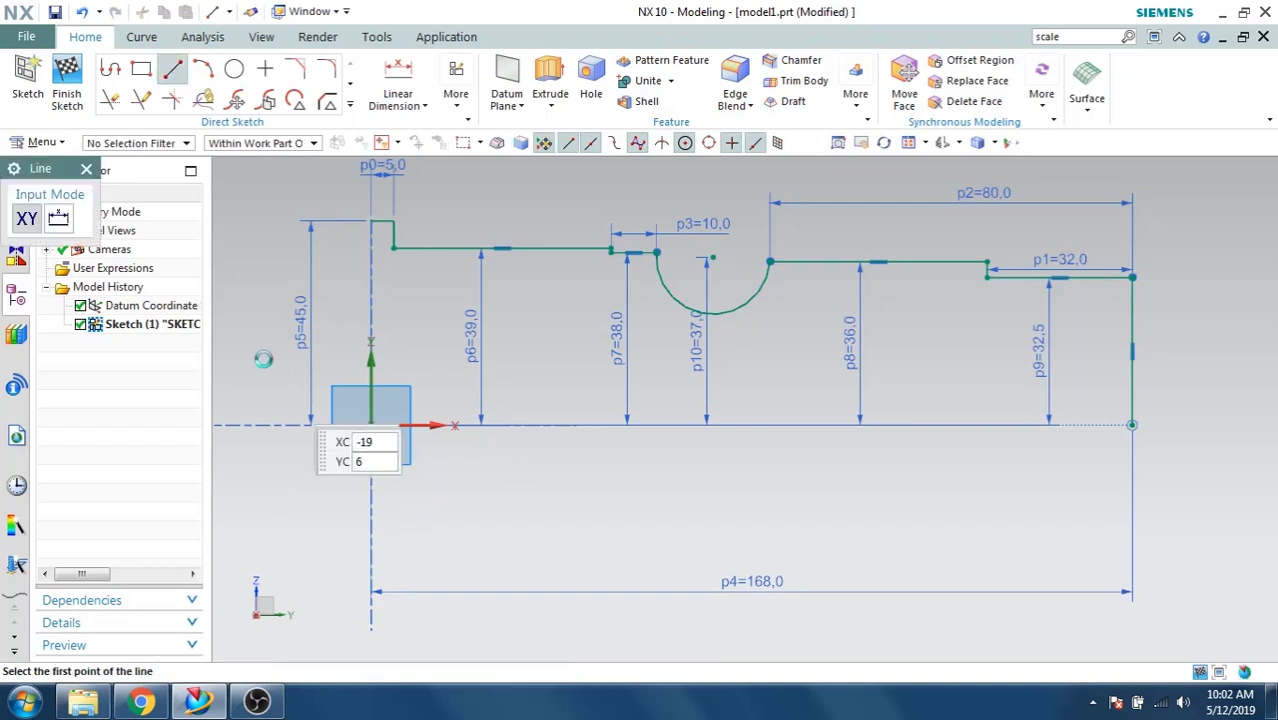
{"action": "left_click", "coordinate": [371, 425]}
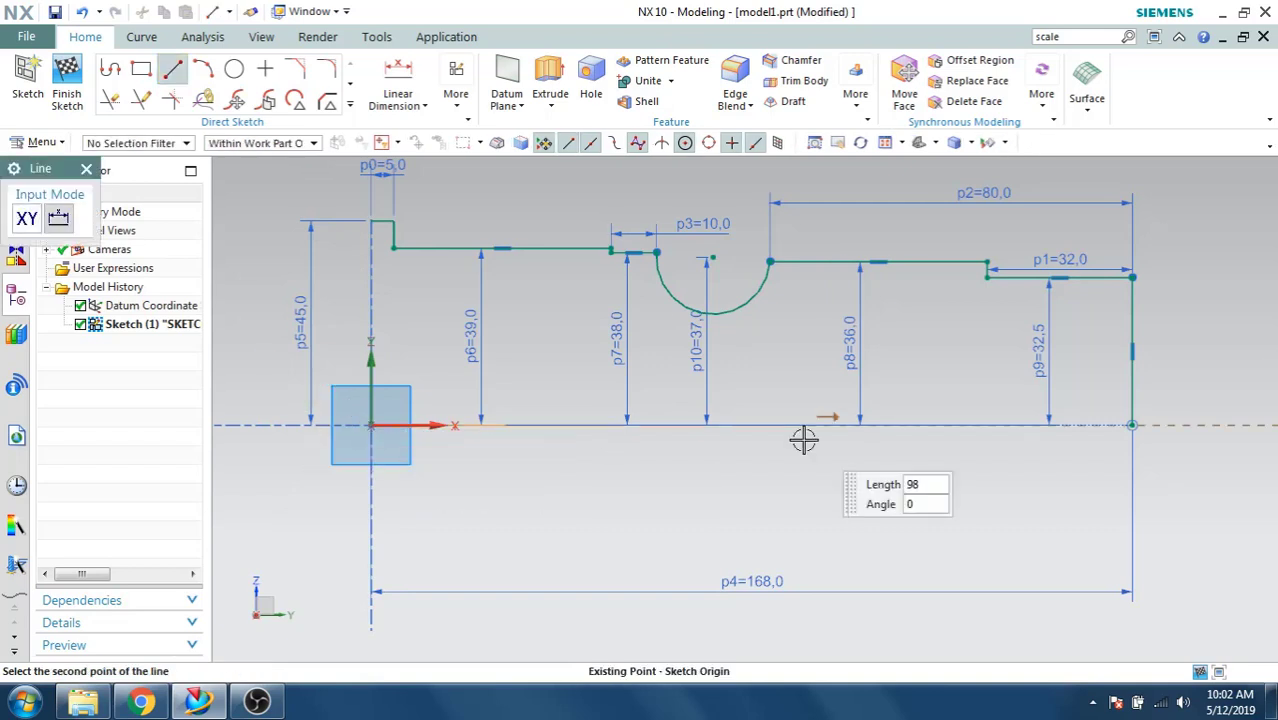
{"action": "left_click", "coordinate": [1132, 425]}
{"action": "left_click", "coordinate": [371, 425]}
{"action": "left_click", "coordinate": [373, 220]}
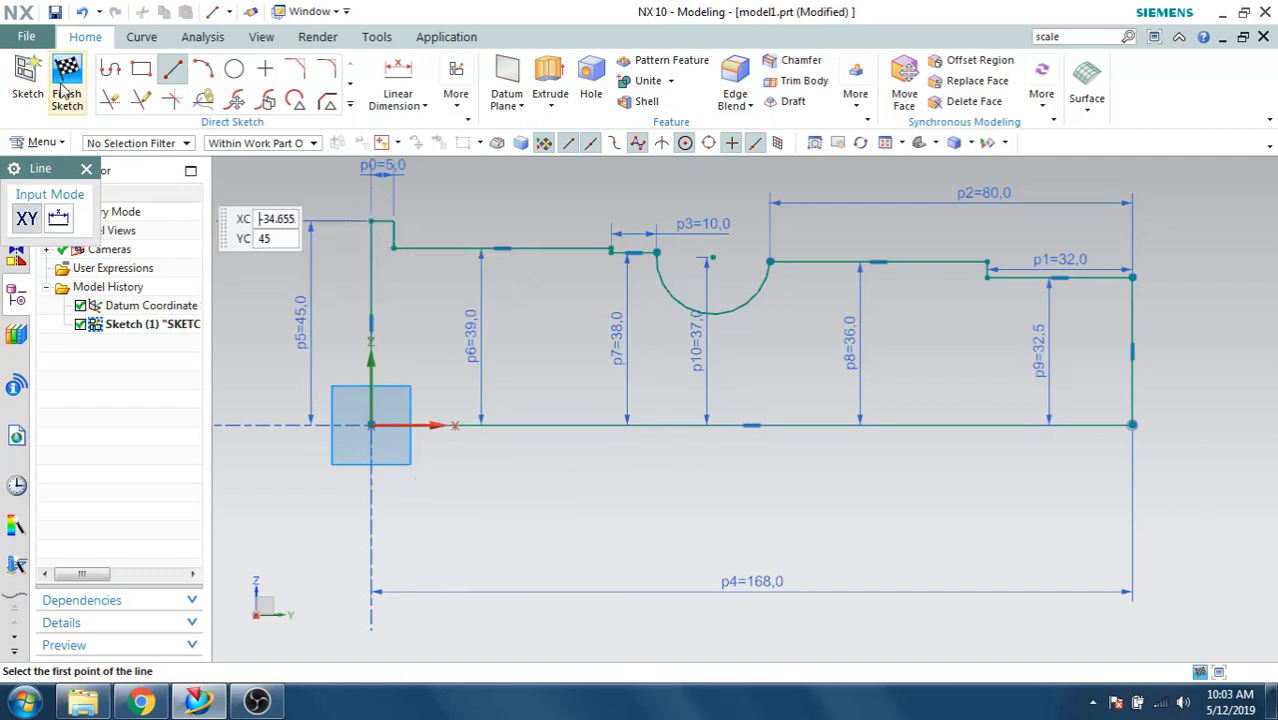
{"action": "left_click", "coordinate": [86, 169]}
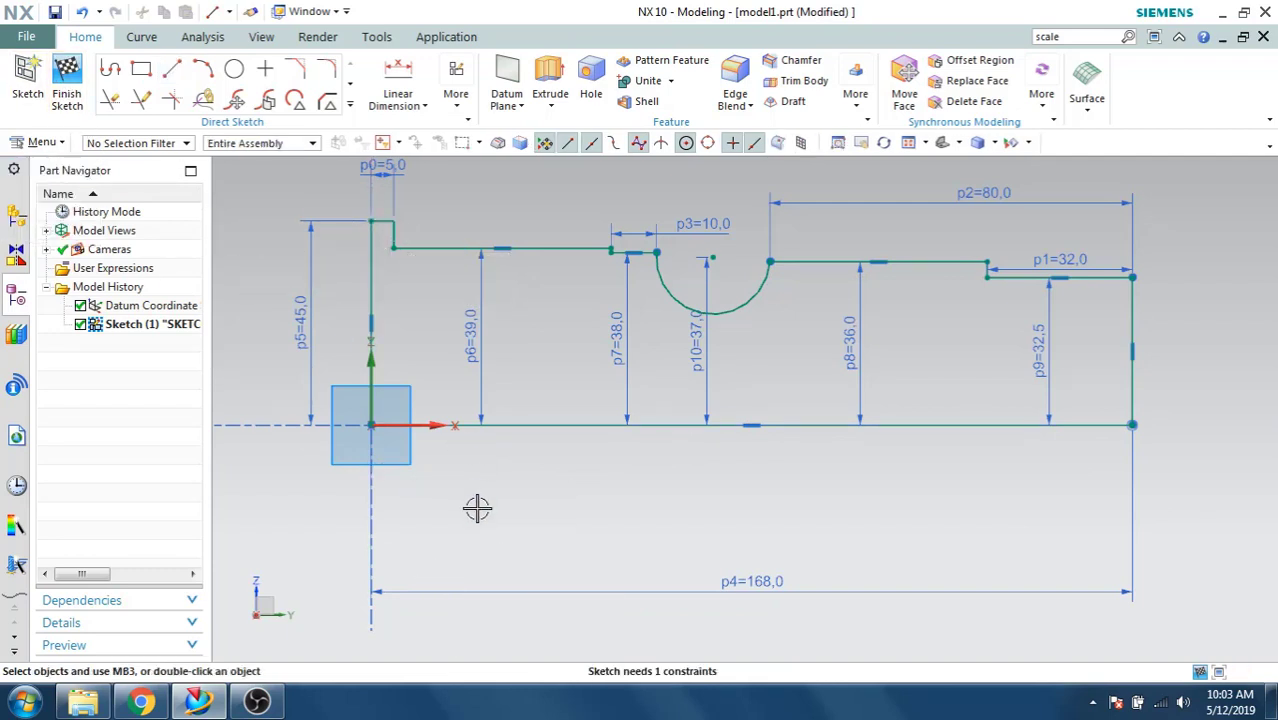
Finish the sketch and revolve all of its feature curves 360 degrees about the profile's long bottom line, with no Boolean.
{"action": "scroll", "coordinate": [591, 497], "scroll_direction": "up", "scroll_amount": 2}
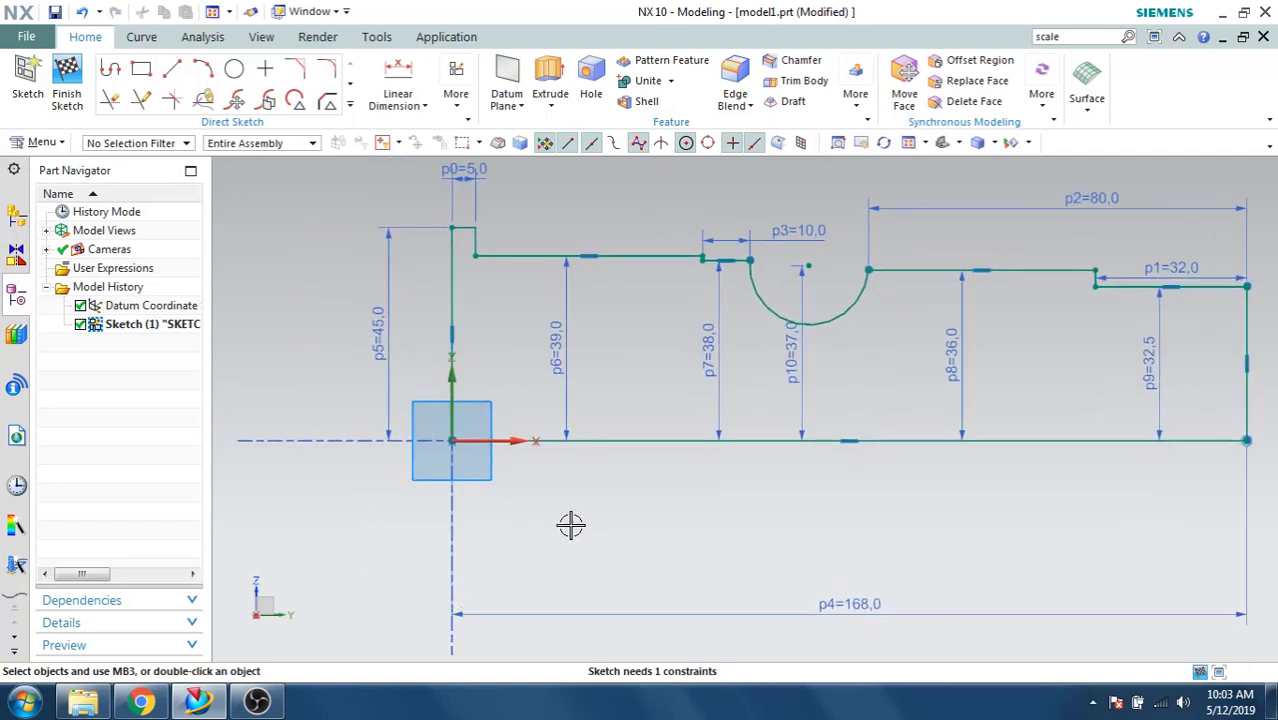
{"action": "left_click", "coordinate": [67, 82]}
{"action": "mouse_move", "coordinate": [442, 343]}
{"action": "middle_mouse_down"}
{"action": "mouse_move", "coordinate": [443, 354]}
{"action": "mouse_move", "coordinate": [414, 311]}
{"action": "middle_mouse_up"}
{"action": "left_click", "coordinate": [240, 105]}
{"action": "left_click", "coordinate": [247, 142]}
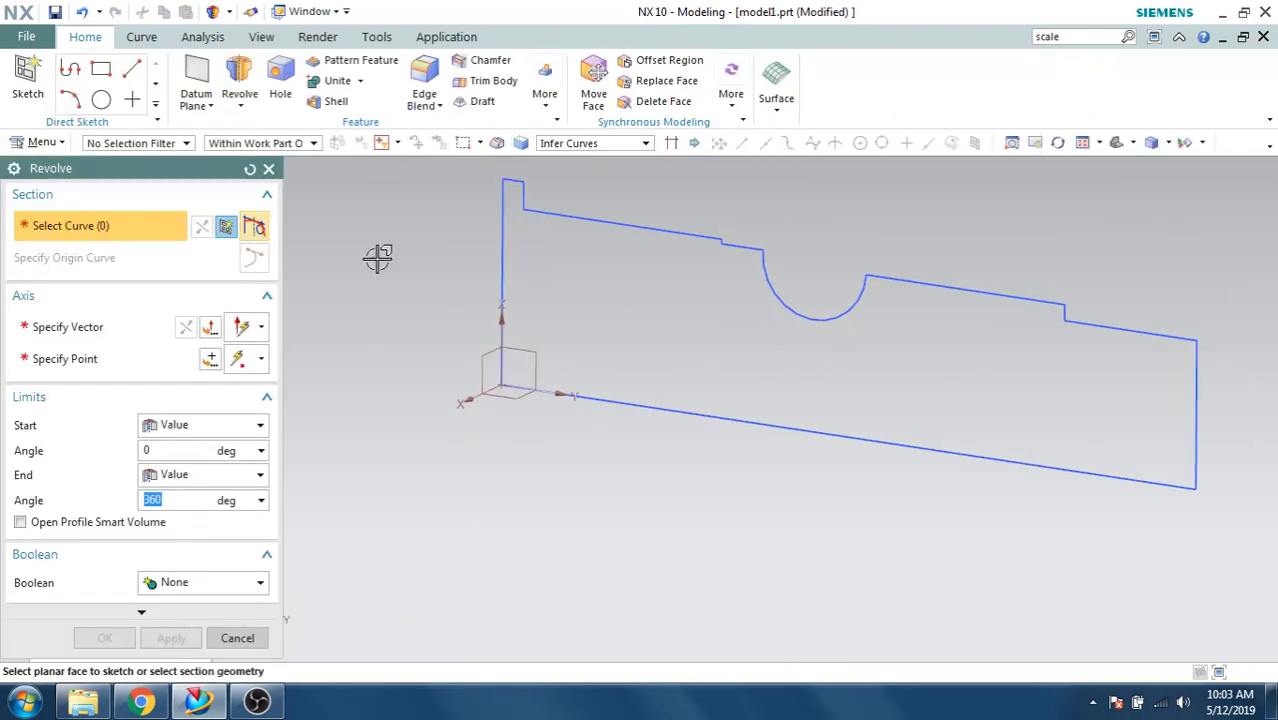
{"action": "left_click", "coordinate": [550, 147]}
{"action": "left_click", "coordinate": [565, 206]}
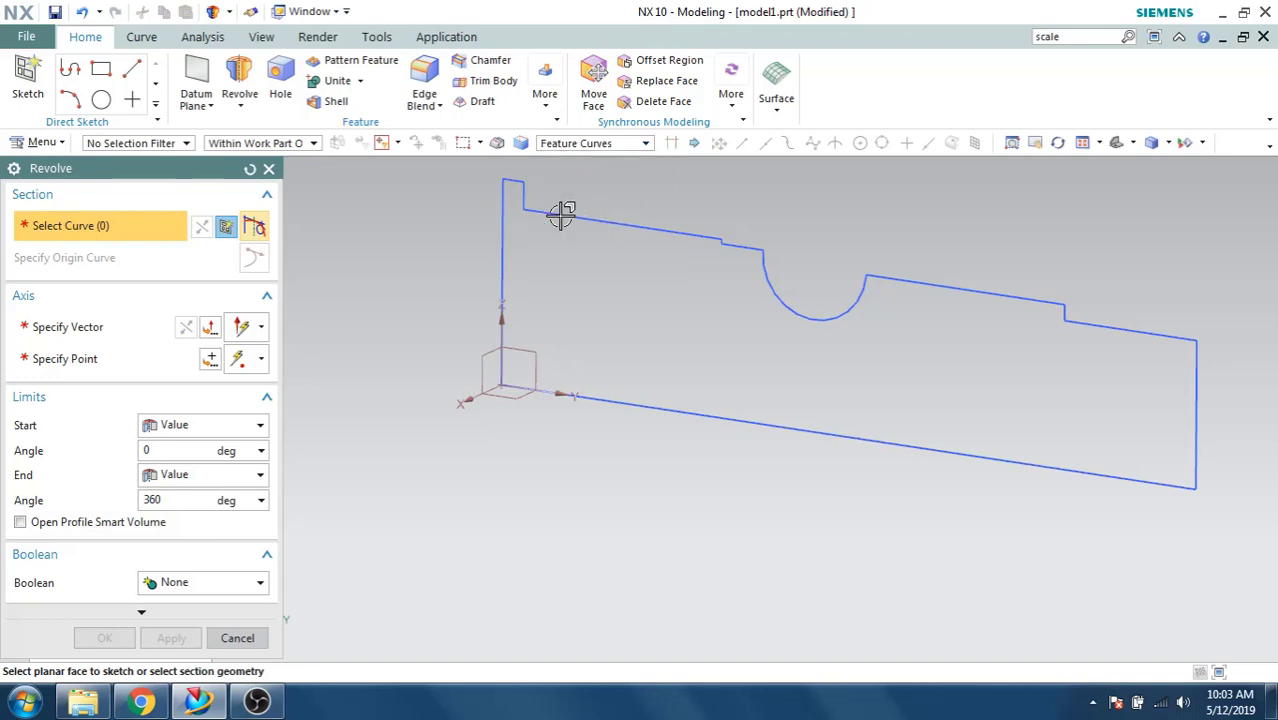
{"action": "left_click", "coordinate": [611, 224]}
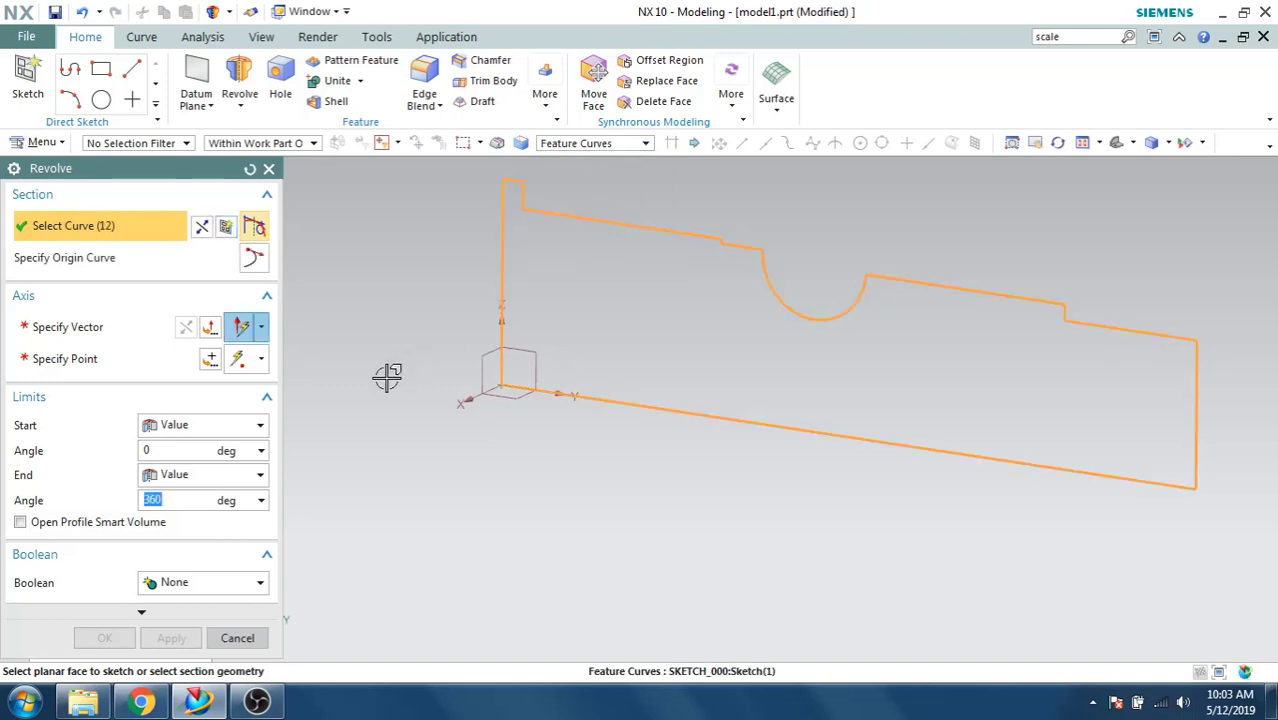
{"action": "left_click", "coordinate": [86, 330]}
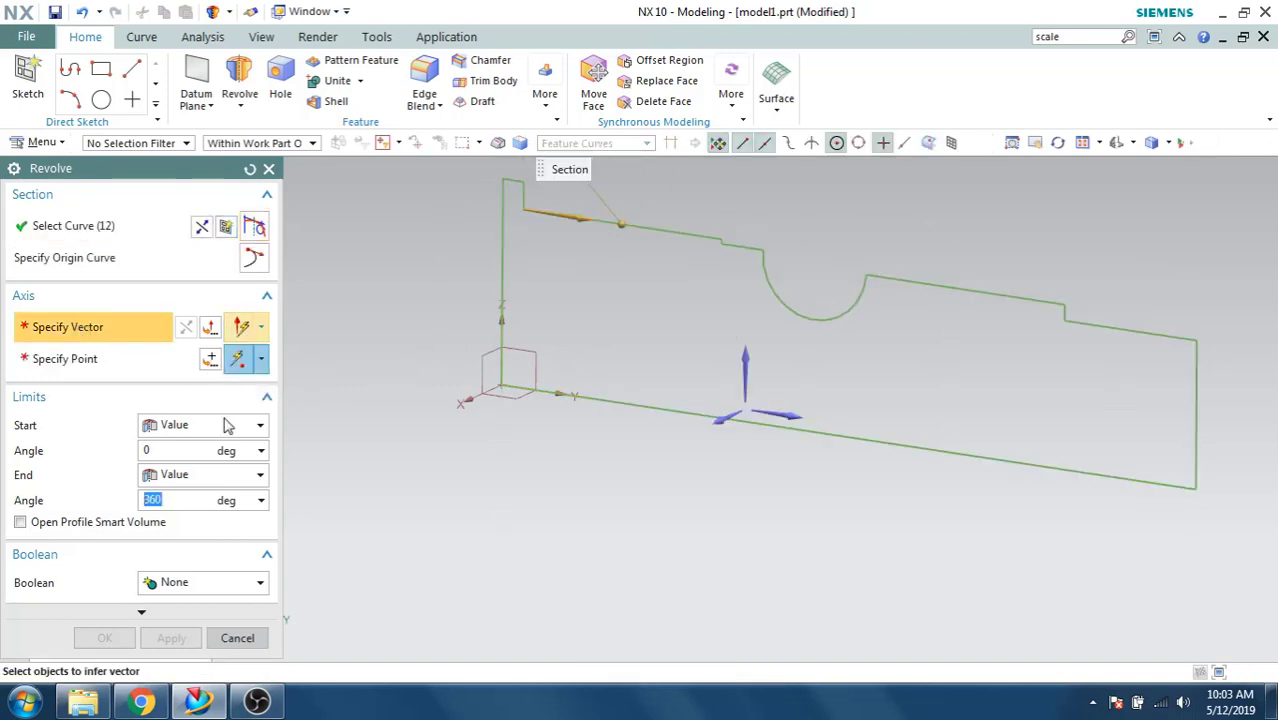
{"action": "left_click", "coordinate": [619, 406]}
{"action": "middle_click_drag", "start_coordinate": [482, 354], "coordinate": [550, 352]}
{"action": "left_click", "coordinate": [104, 637]}
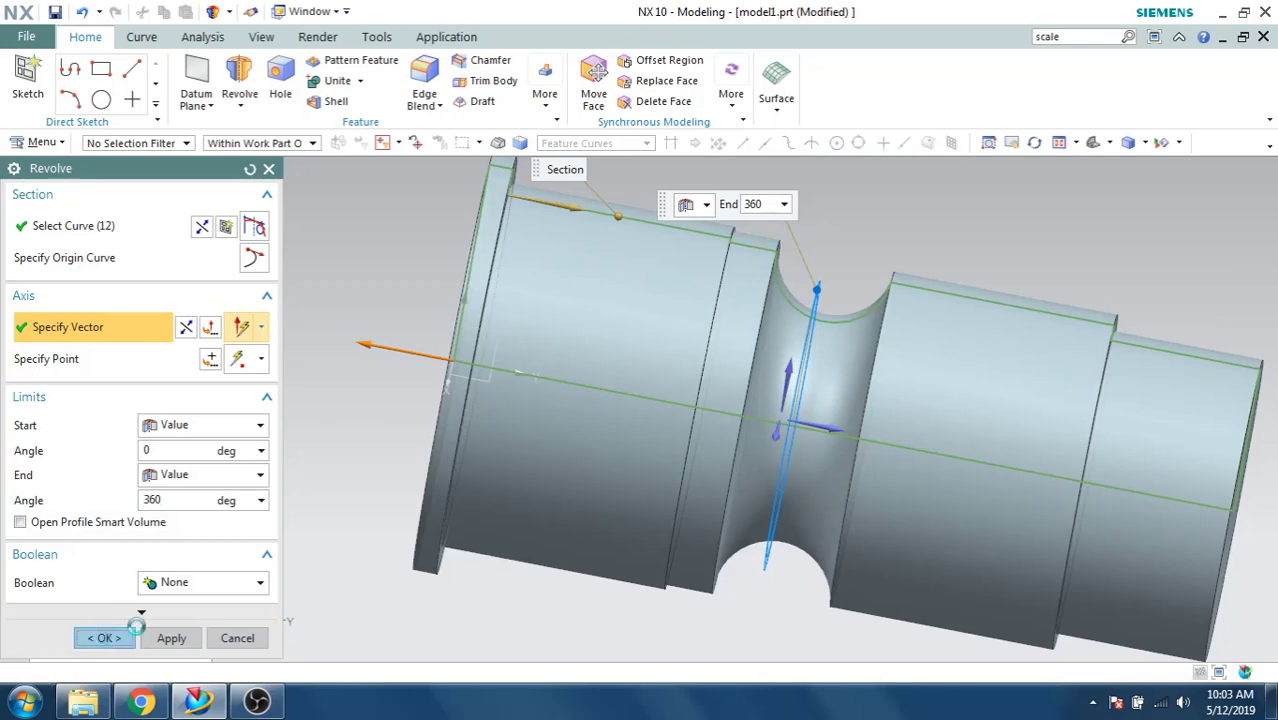
Create a new sketch on the flat circular end face of the shaft's largest-diameter flange.
{"action": "middle_click_drag", "start_coordinate": [379, 263], "coordinate": [440, 358]}
{"action": "scroll", "coordinate": [445, 345], "scroll_direction": "up", "scroll_amount": 3}
{"action": "scroll", "coordinate": [454, 334], "scroll_direction": "down", "scroll_amount": 5}
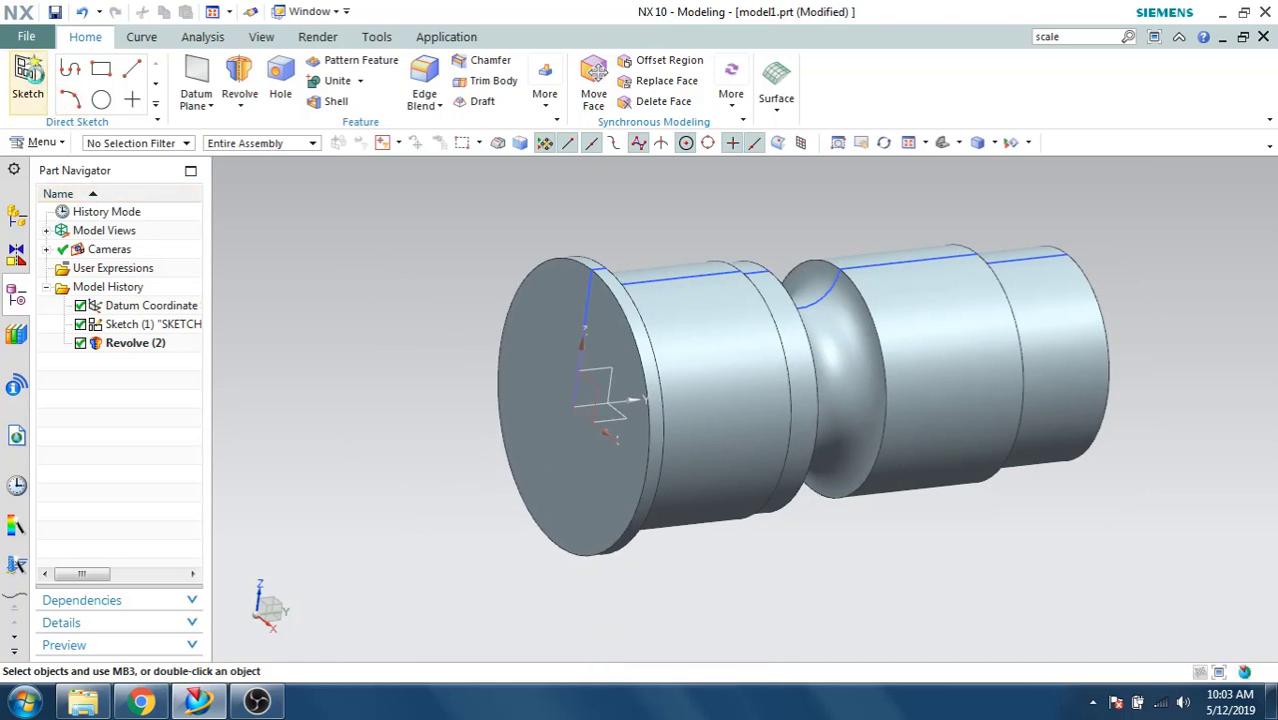
{"action": "left_click", "coordinate": [28, 82]}
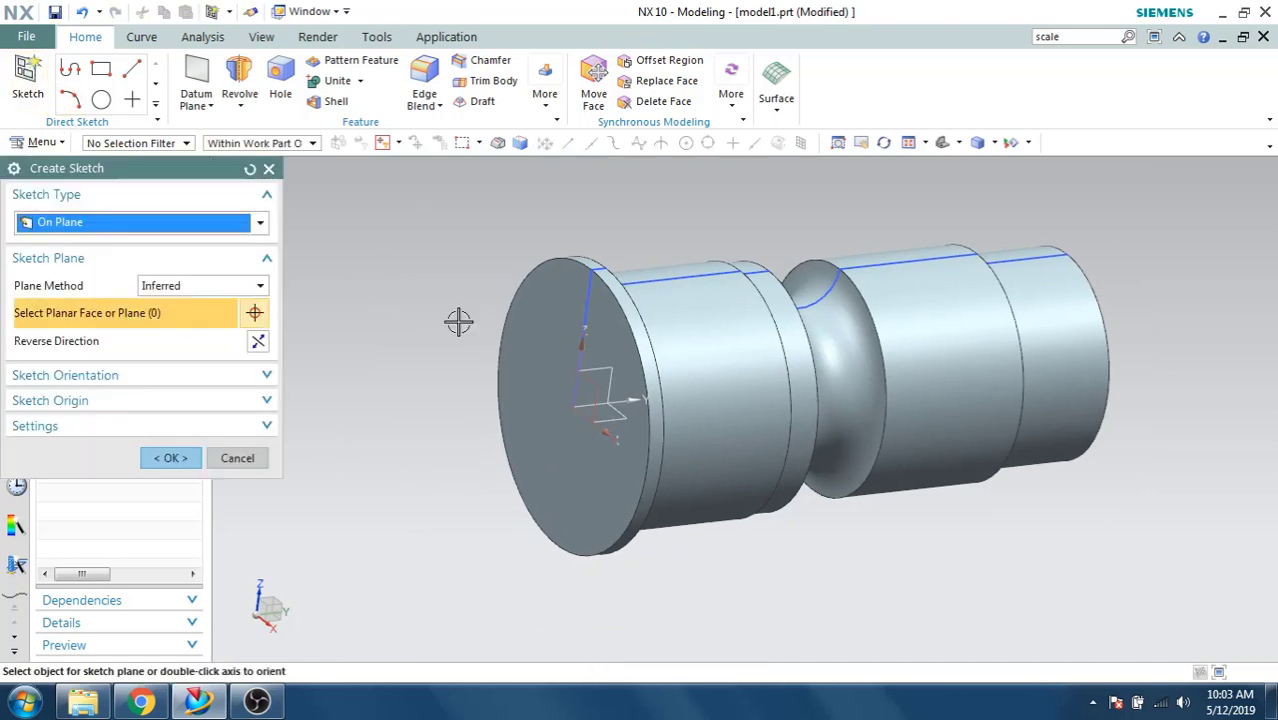
{"action": "left_click", "coordinate": [578, 400]}
{"action": "left_click", "coordinate": [168, 458]}
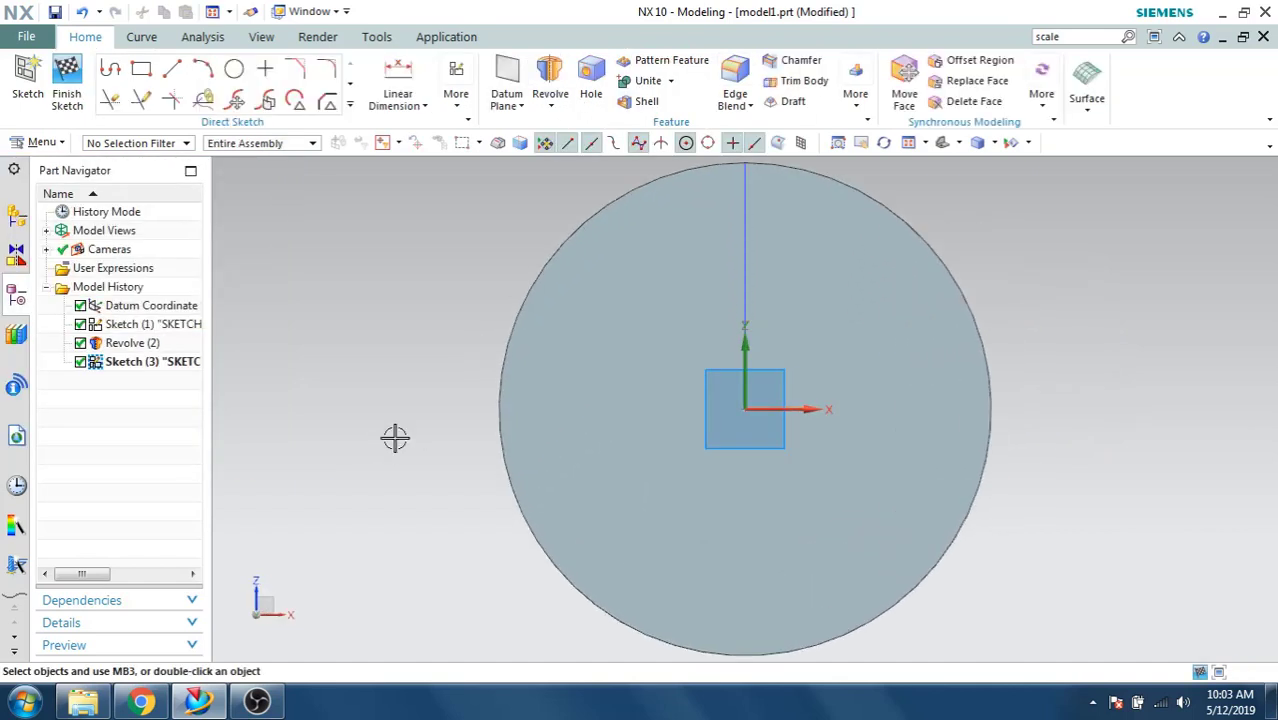
Draw two concentric circles centered on the sketch origin with diameters of 100 mm and 170 mm.
{"action": "scroll", "coordinate": [395, 437], "scroll_direction": "down", "scroll_amount": 2}
{"action": "left_click", "coordinate": [234, 72]}
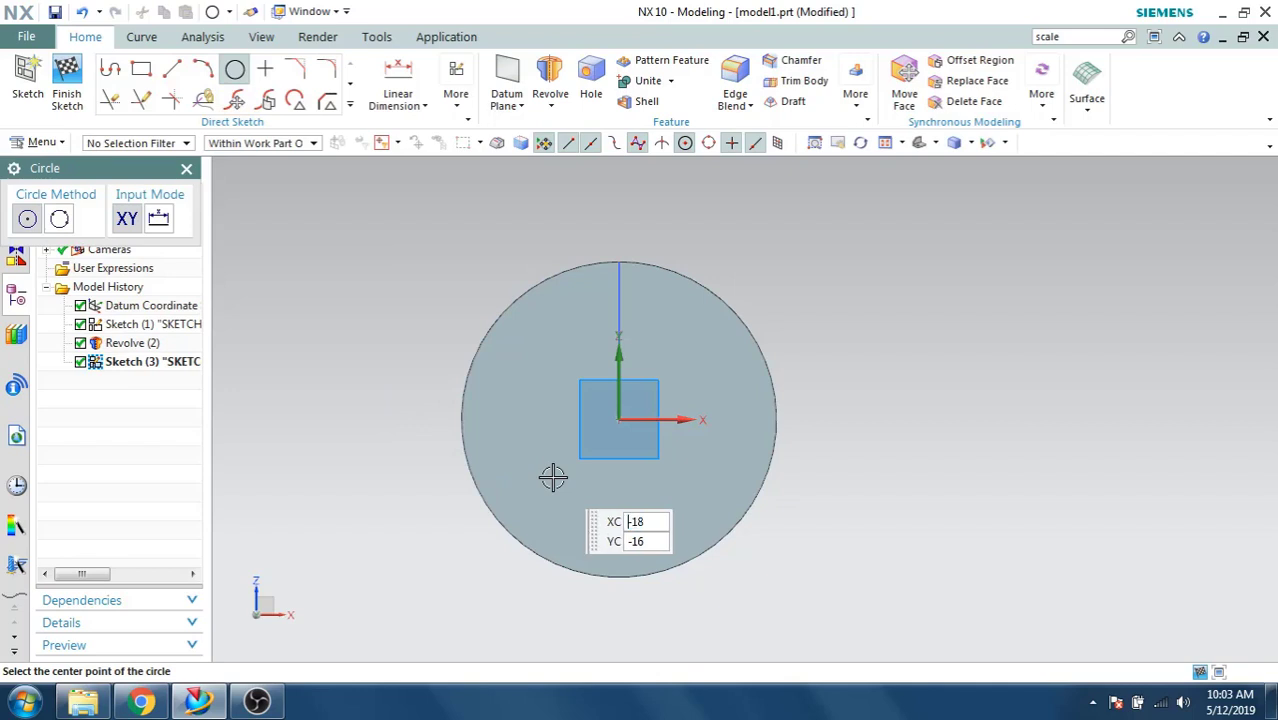
{"action": "left_click", "coordinate": [619, 419]}
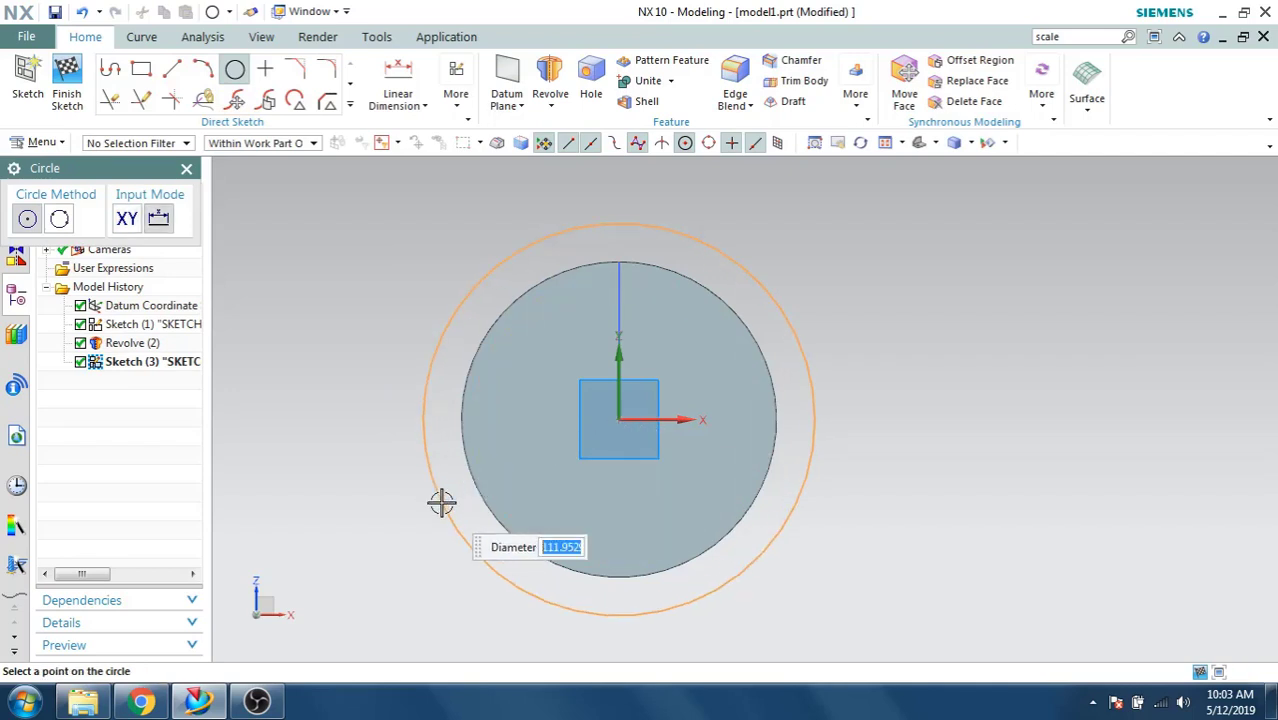
{"action": "type", "text": "100"}
{"action": "key", "text": "Return"}
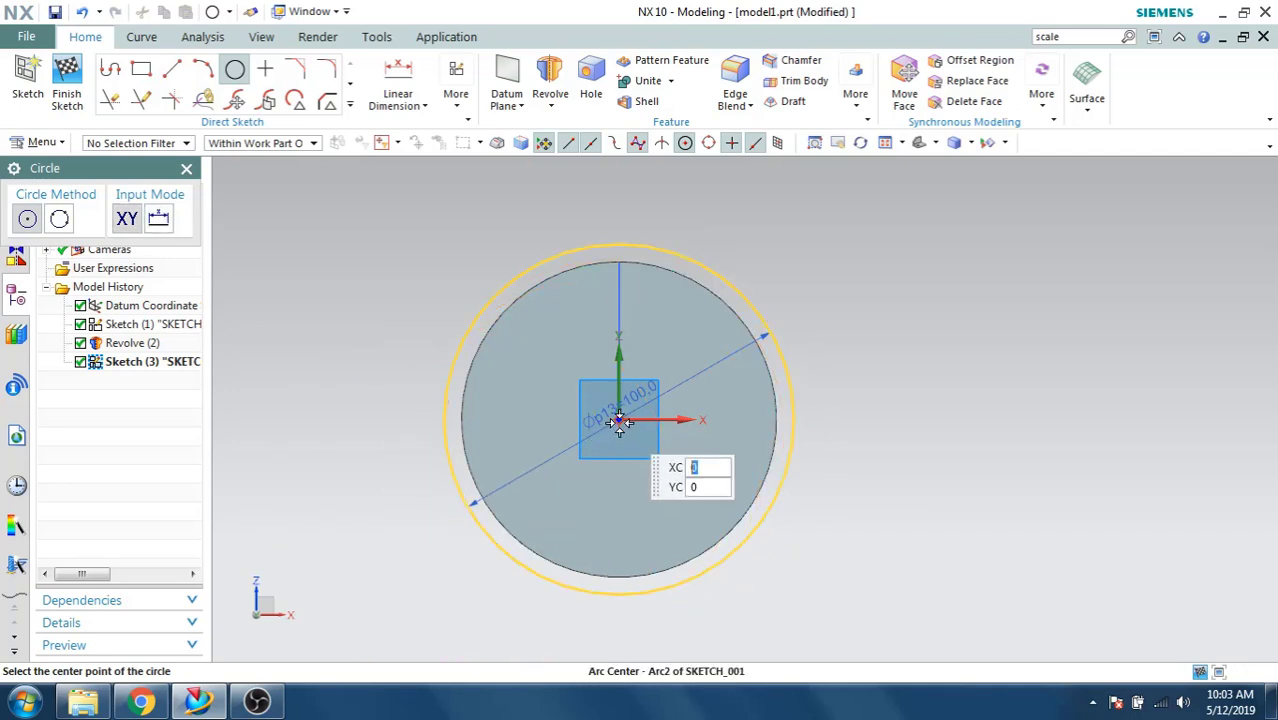
{"action": "left_click", "coordinate": [619, 422]}
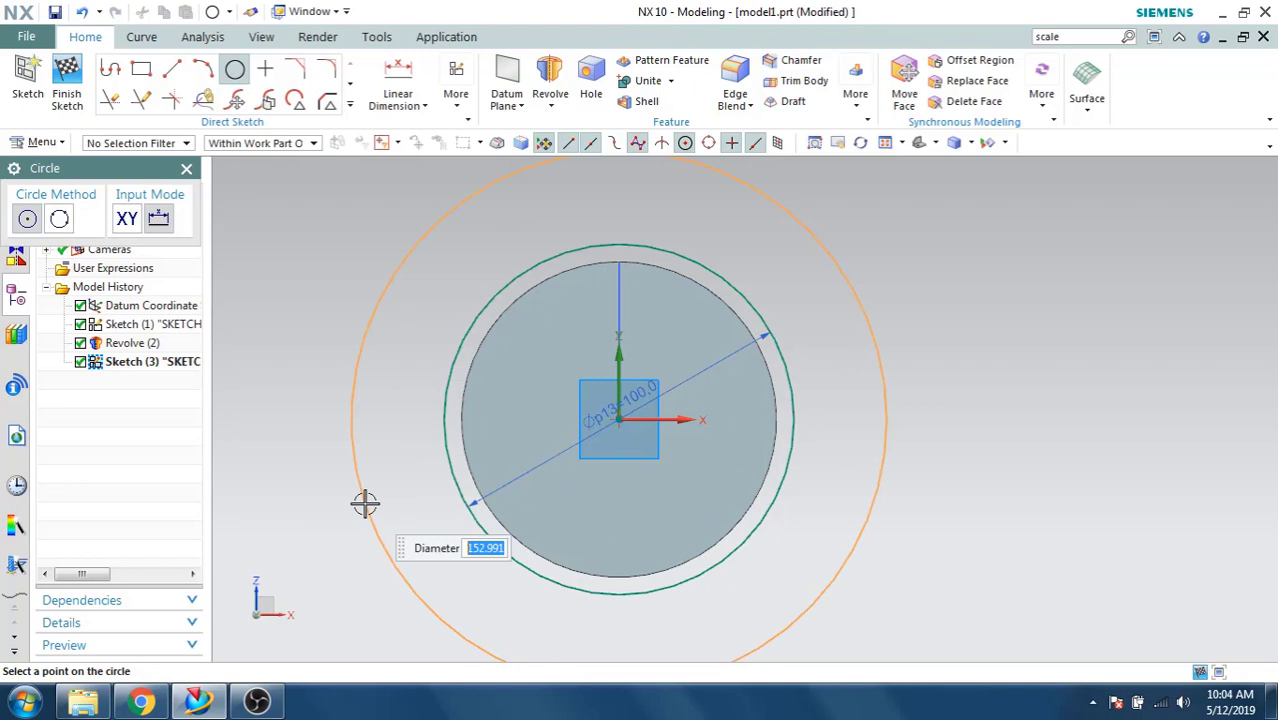
{"action": "left_click", "coordinate": [365, 502]}
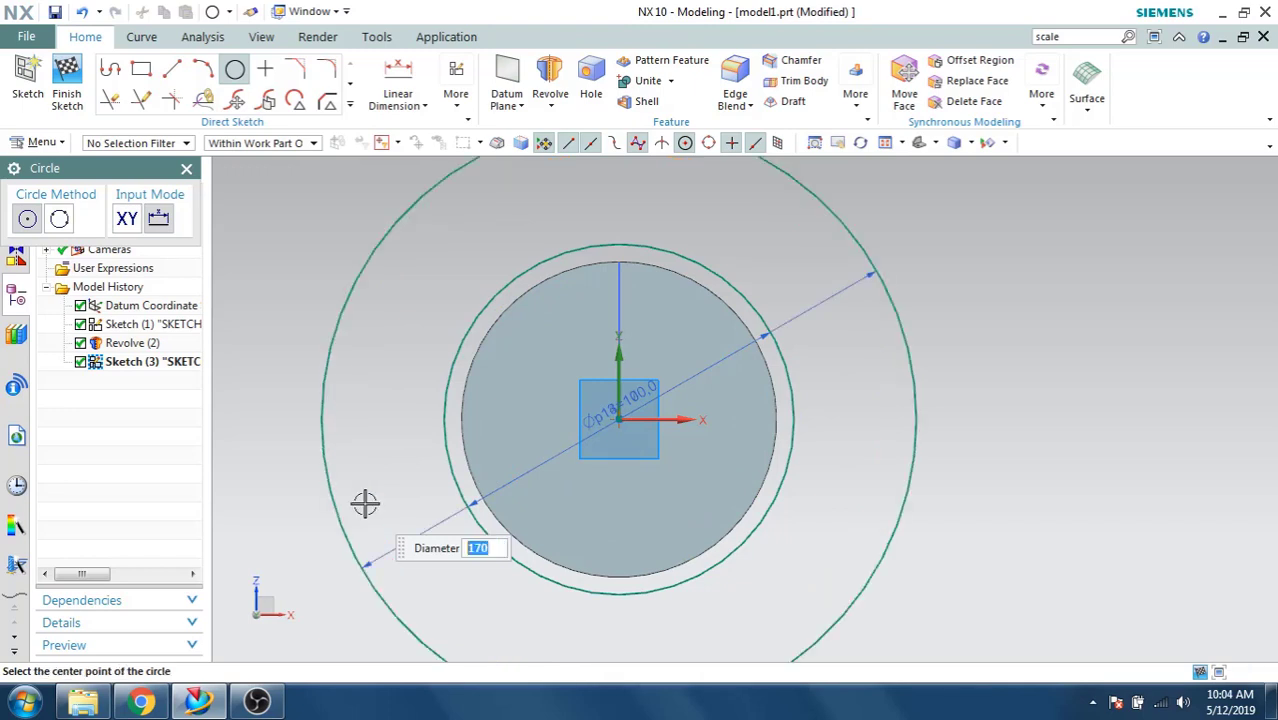
{"action": "key", "text": "Escape"}
Draw a vertical line from the origin to just beyond the top of the 170 mm circle and convert it to reference.
{"action": "scroll", "coordinate": [365, 502], "scroll_direction": "up", "scroll_amount": 3}
{"action": "scroll", "coordinate": [365, 502], "scroll_direction": "down", "scroll_amount": 3}
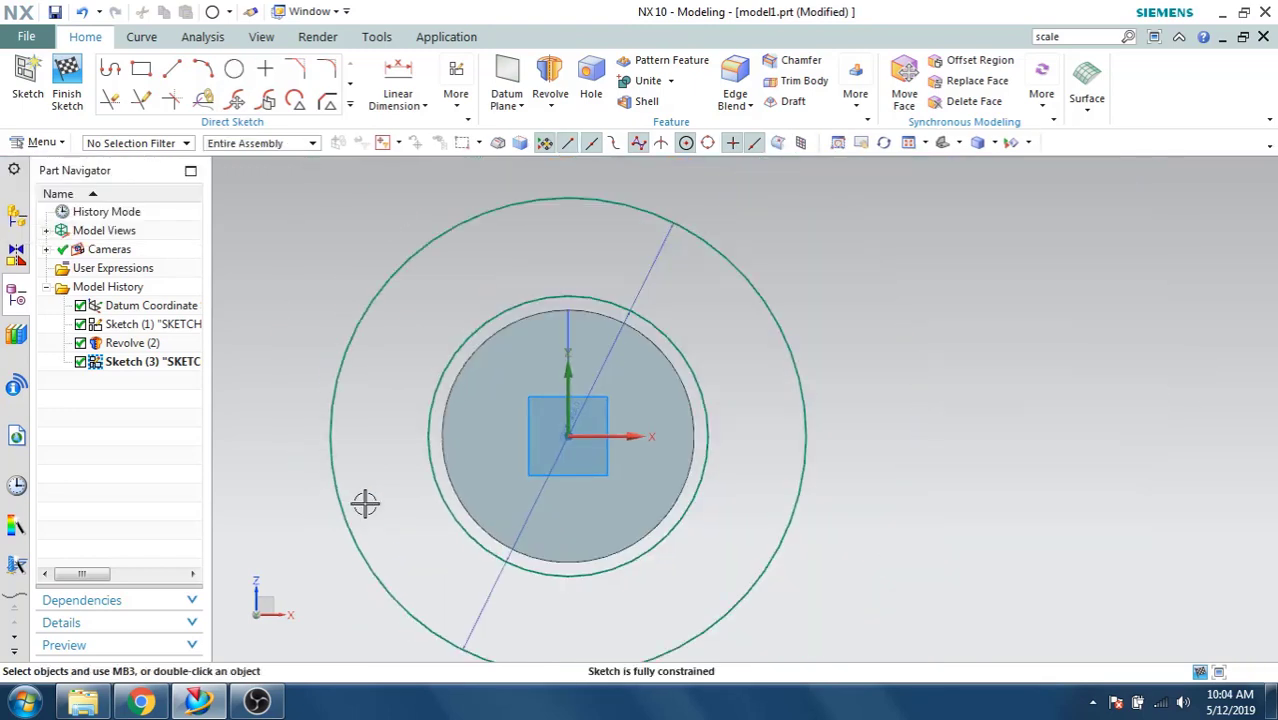
{"action": "middle_click_drag", "start_coordinate": [376, 526], "coordinate": [381, 487], "text": "shift"}
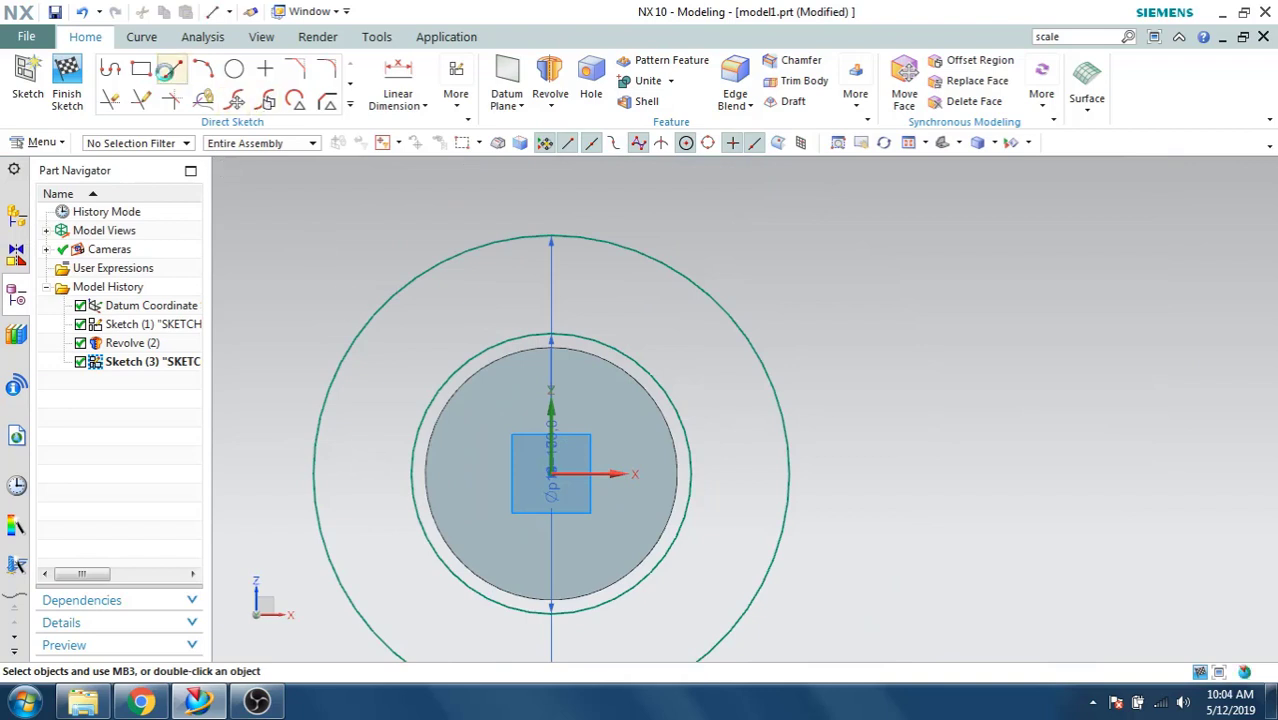
{"action": "left_click", "coordinate": [170, 68]}
{"action": "left_click", "coordinate": [551, 474]}
{"action": "left_click", "coordinate": [553, 226]}
{"action": "key", "text": "Escape"}
{"action": "left_click", "coordinate": [551, 258]}
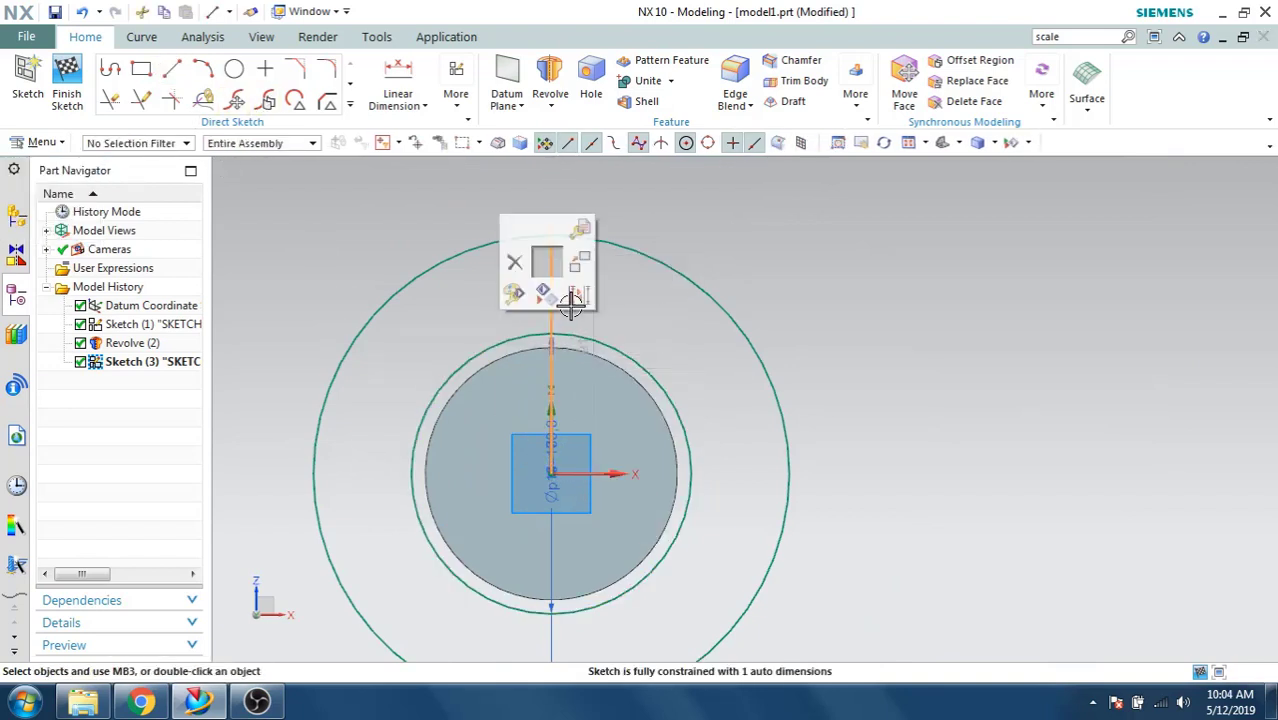
{"action": "left_click", "coordinate": [577, 301]}
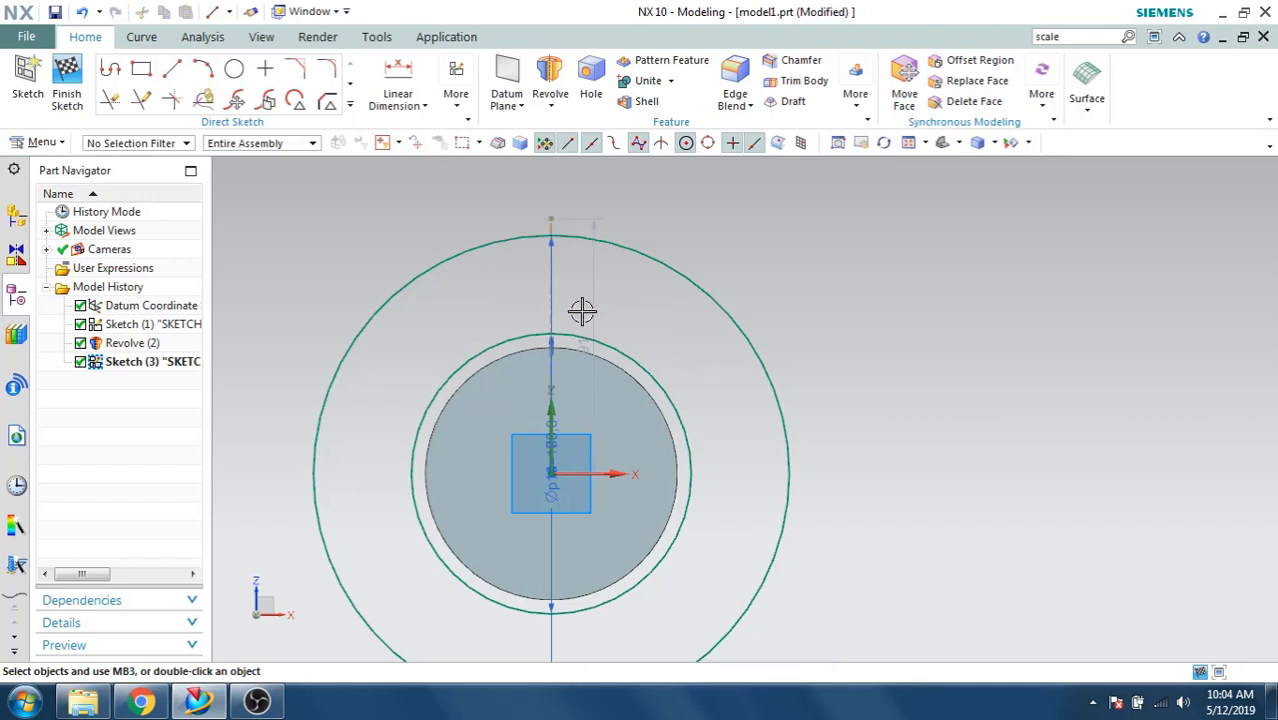
Trim the part of the vertical reference line that extends beyond the outer circle.
{"action": "key", "text": "t"}
{"action": "left_click", "coordinate": [556, 222]}
{"action": "key", "text": "Escape"}
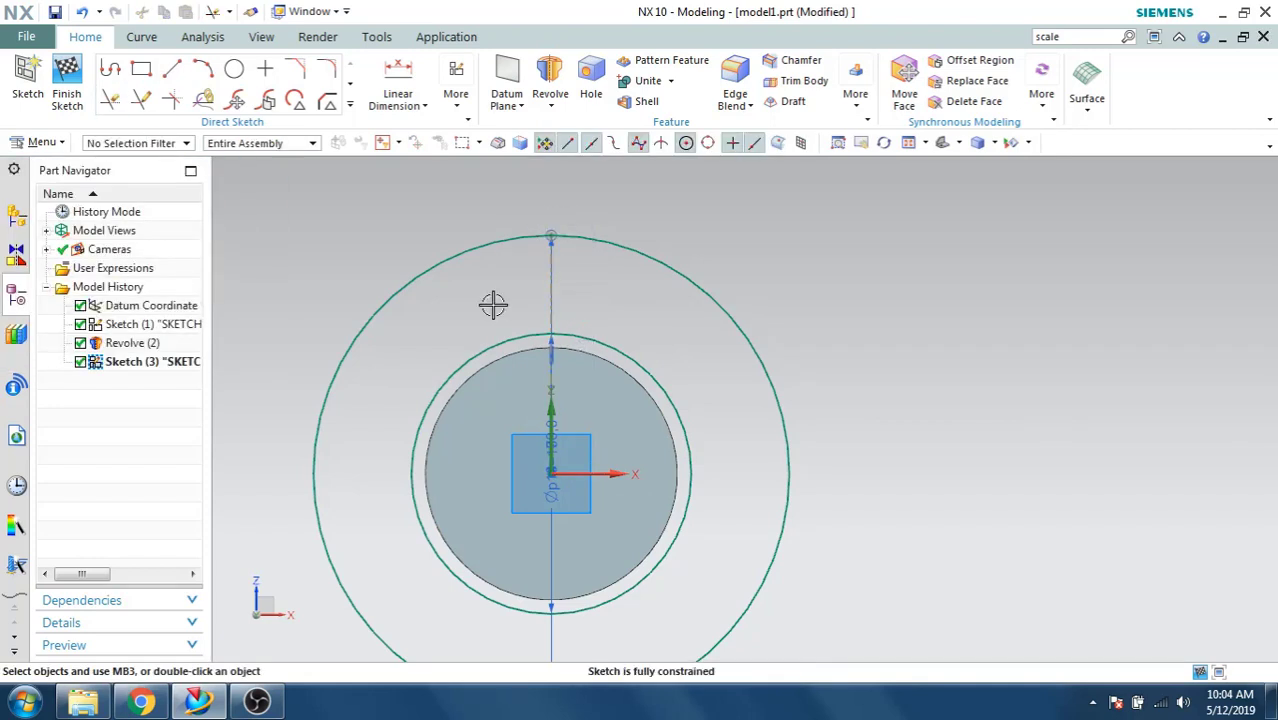
Draw a three-point arc of radius 65 mm from the outer circle to the inner circle, left of the vertical reference line.
{"action": "left_click", "coordinate": [208, 72]}
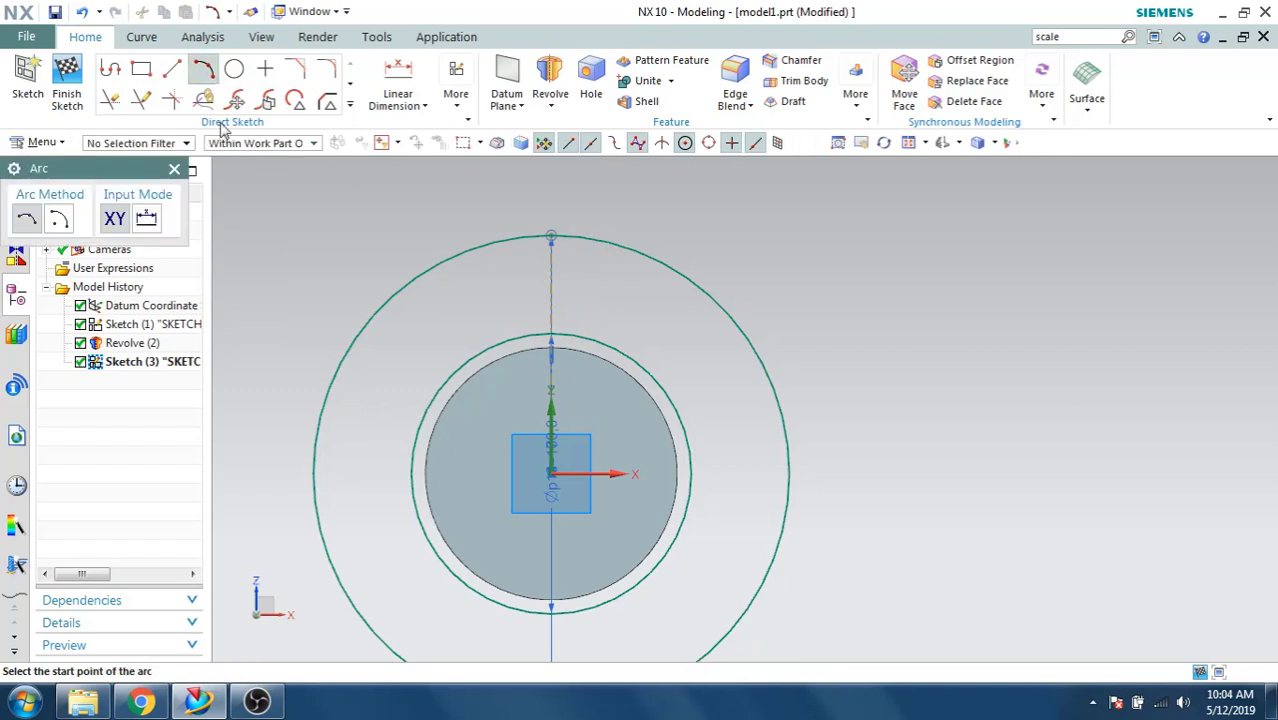
{"action": "left_click", "coordinate": [508, 236]}
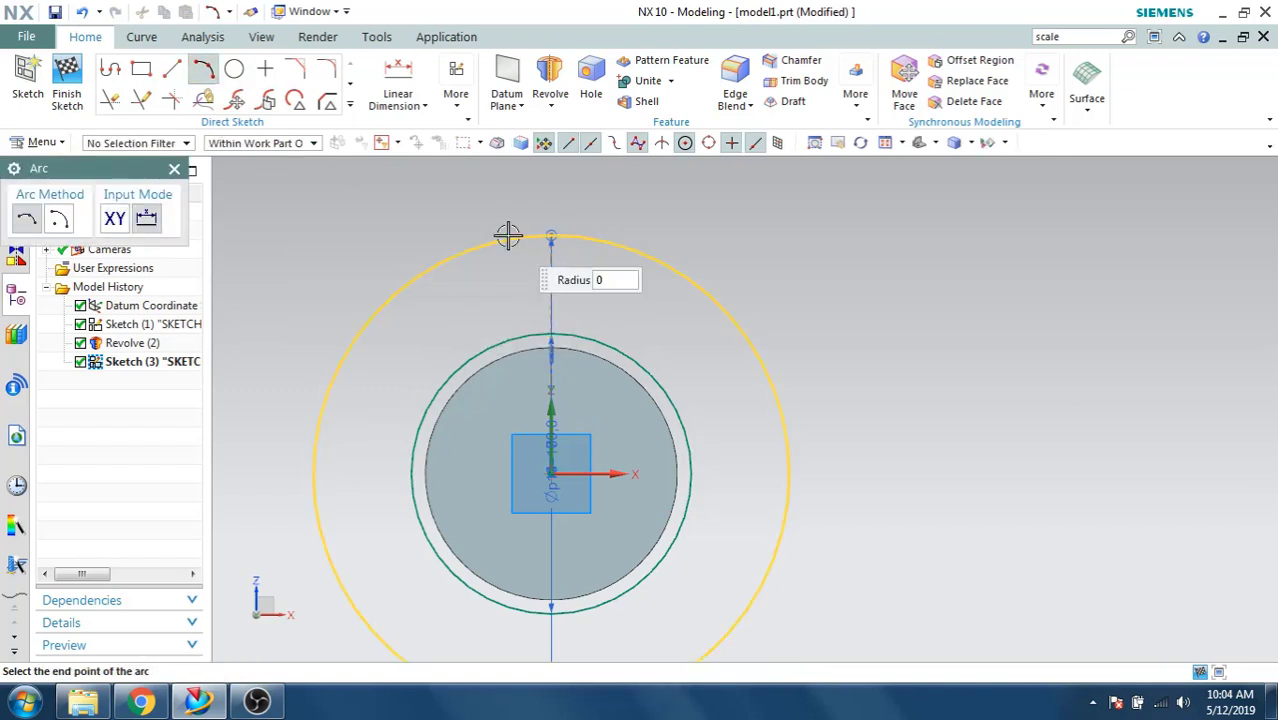
{"action": "left_click", "coordinate": [466, 361]}
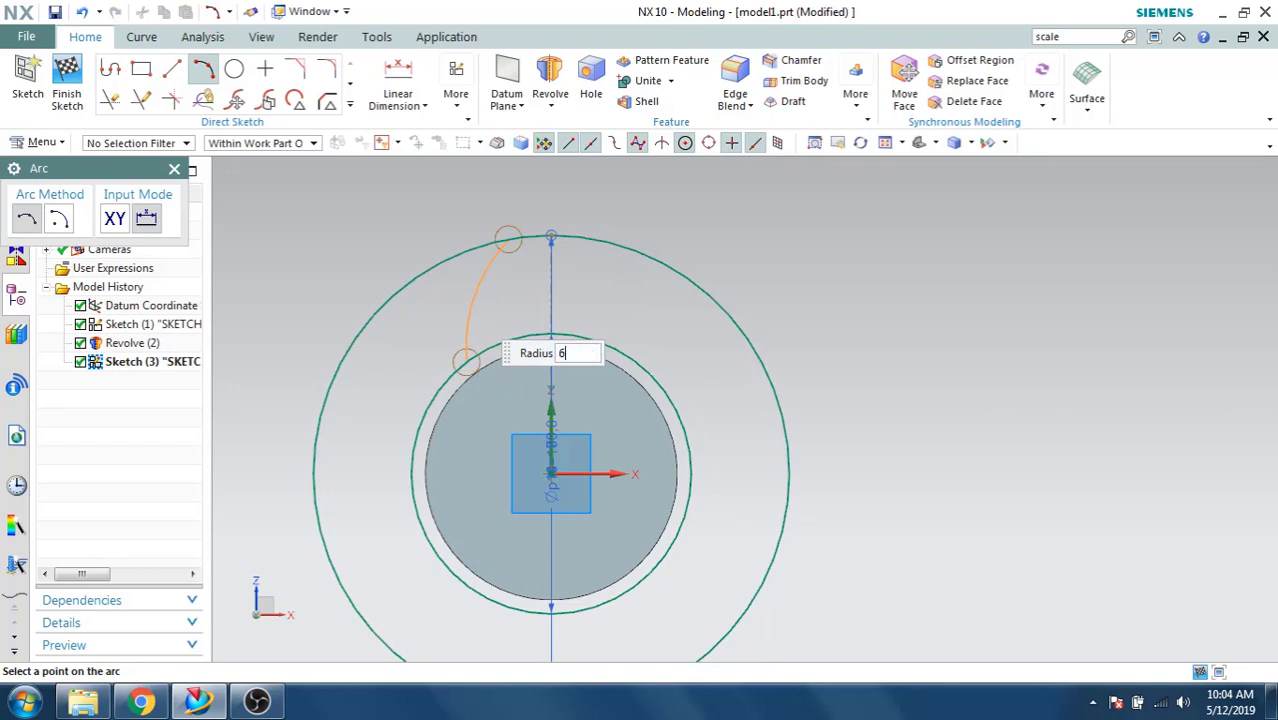
{"action": "type", "text": "65"}
{"action": "key", "text": "Return"}
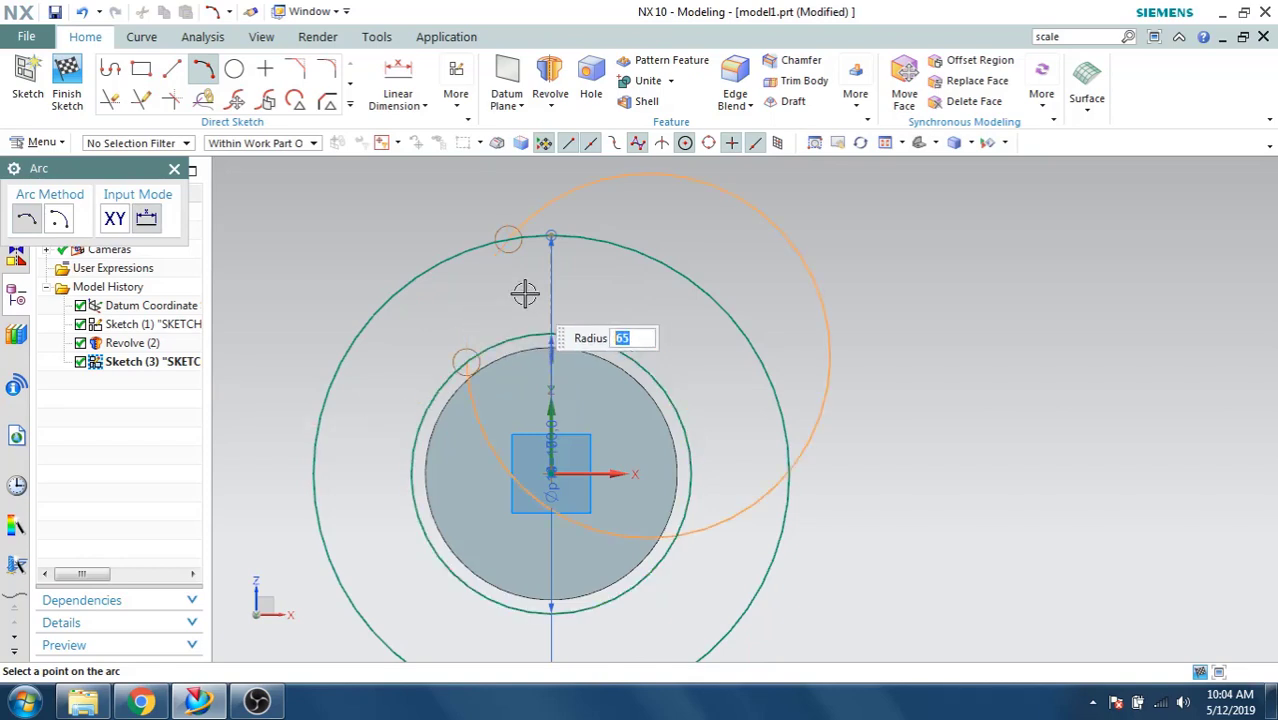
{"action": "left_click", "coordinate": [486, 299]}
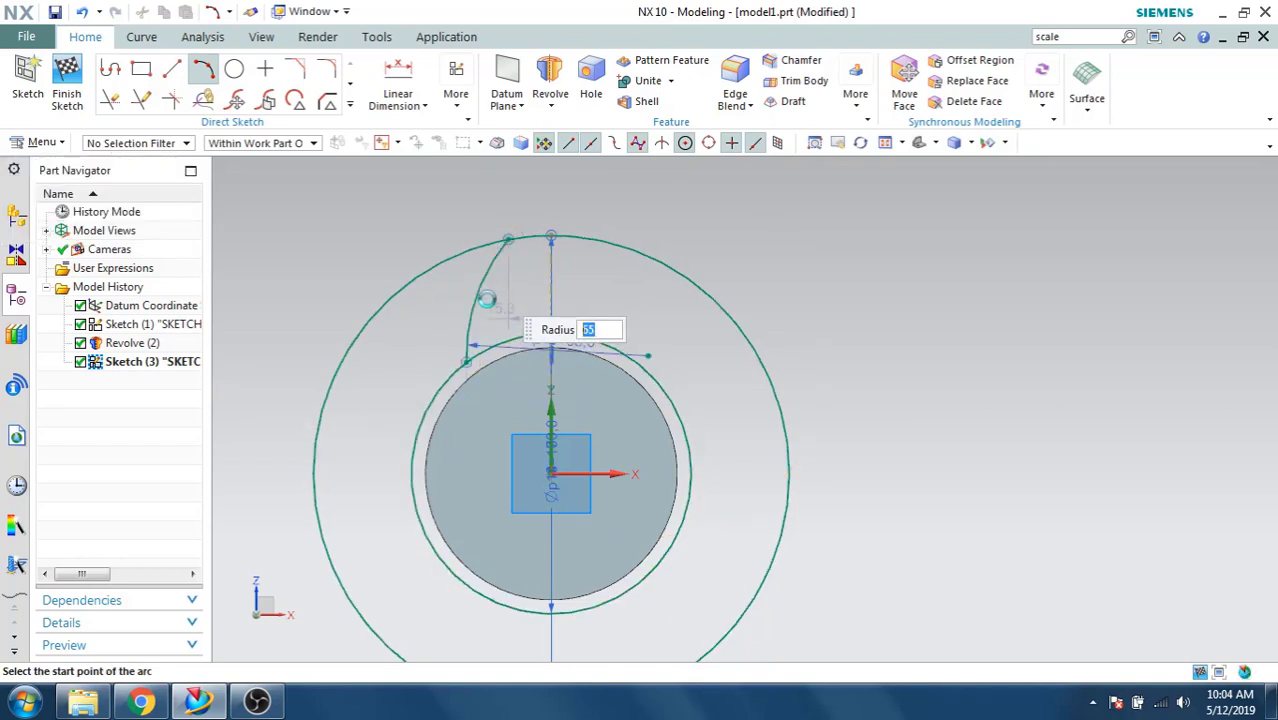
{"action": "key", "text": "Escape"}
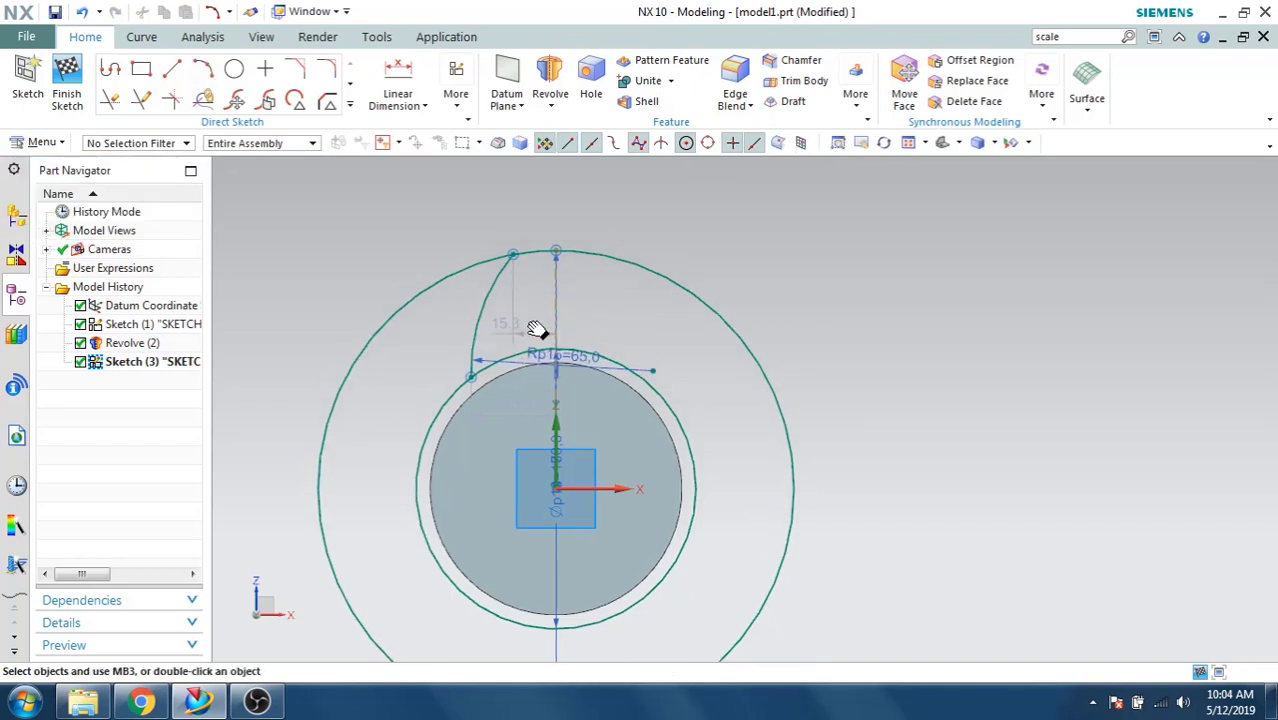
Dimension the horizontal distance between the arc's upper endpoint and the vertical reference line as 6 mm, and finish dimensioning.
{"action": "scroll", "coordinate": [522, 318], "scroll_direction": "up", "scroll_amount": 2}
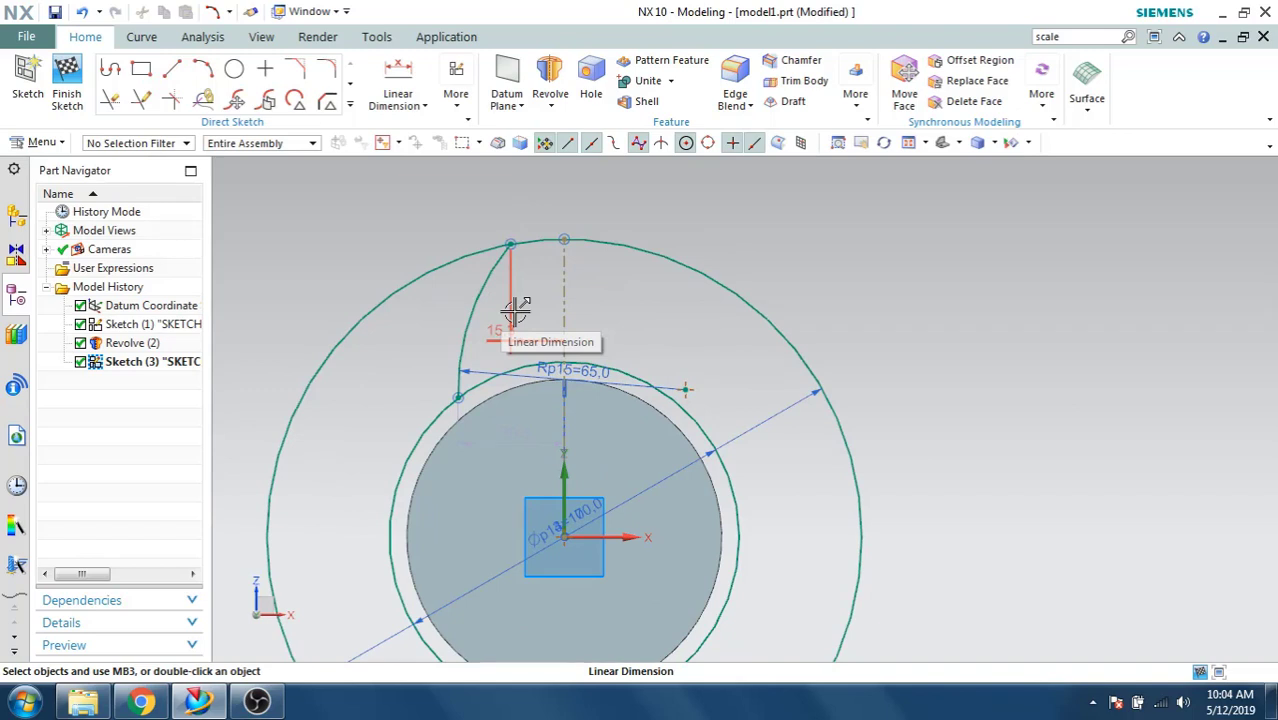
{"action": "key", "text": "d"}
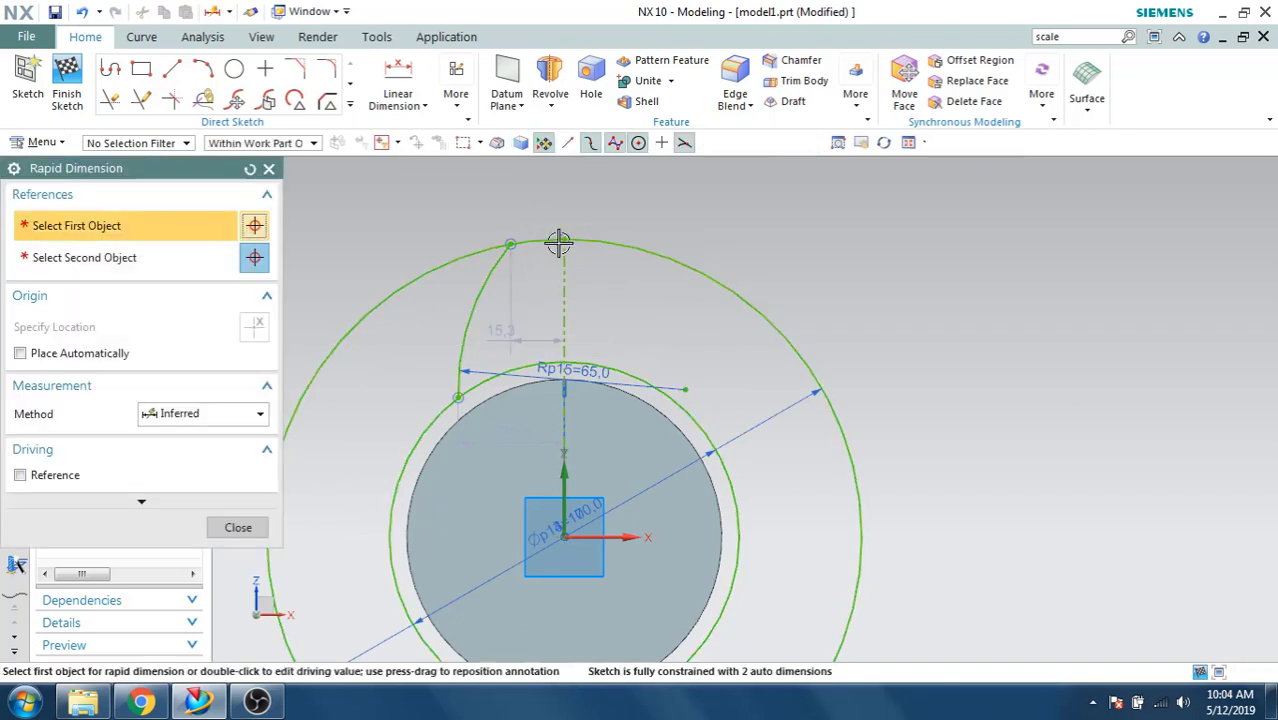
{"action": "left_click", "coordinate": [512, 240]}
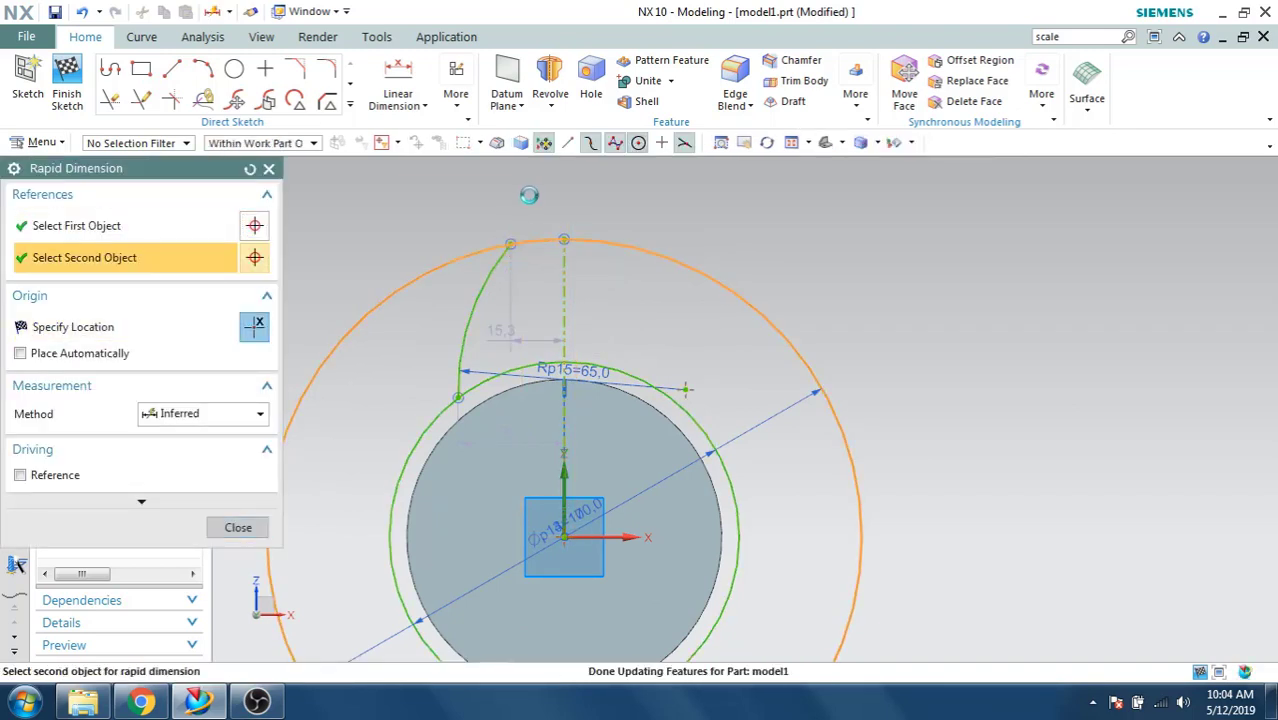
{"action": "left_click", "coordinate": [177, 251]}
{"action": "left_click", "coordinate": [510, 244]}
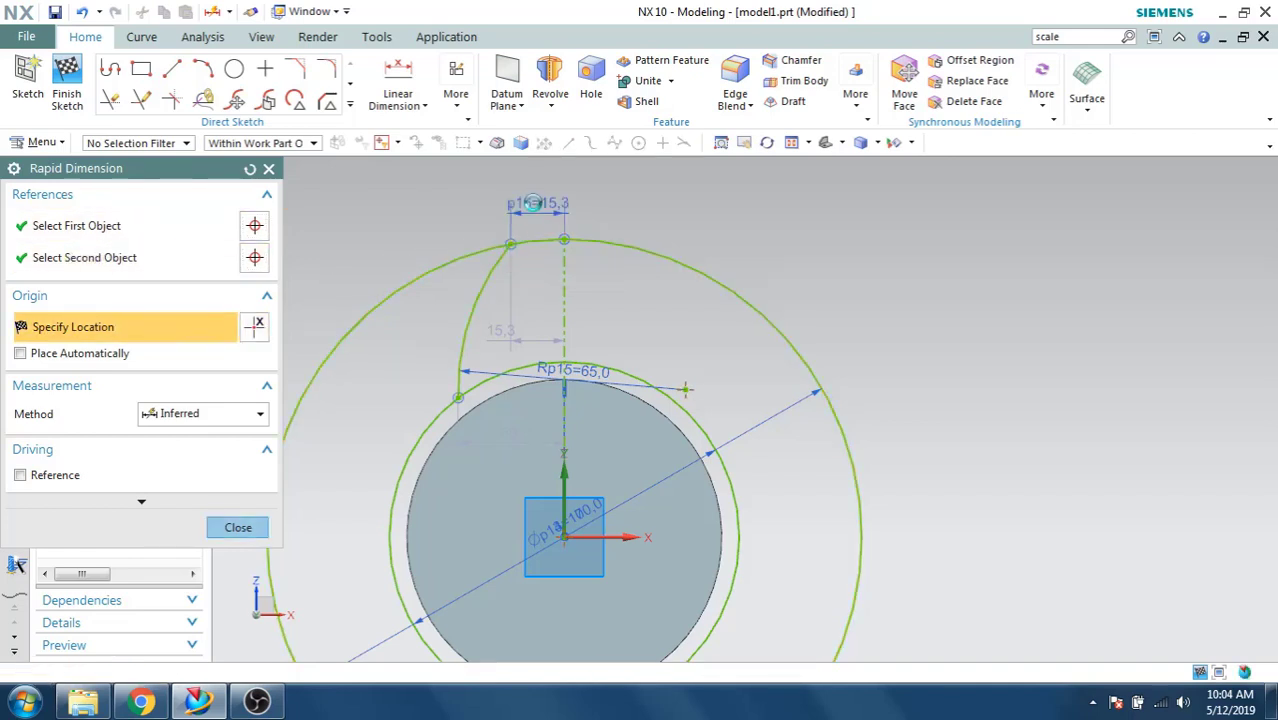
{"action": "left_click", "coordinate": [532, 208]}
{"action": "type", "text": "6"}
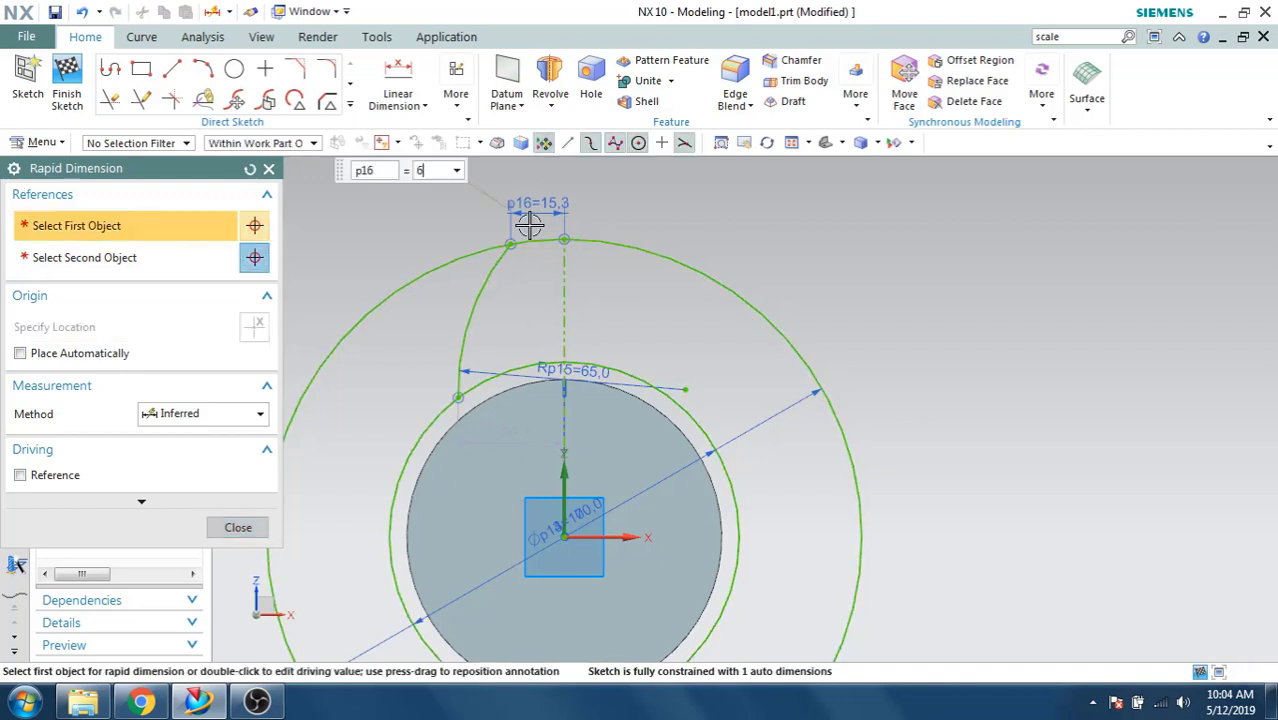
{"action": "key", "text": "Return"}
{"action": "key", "text": "Escape"}
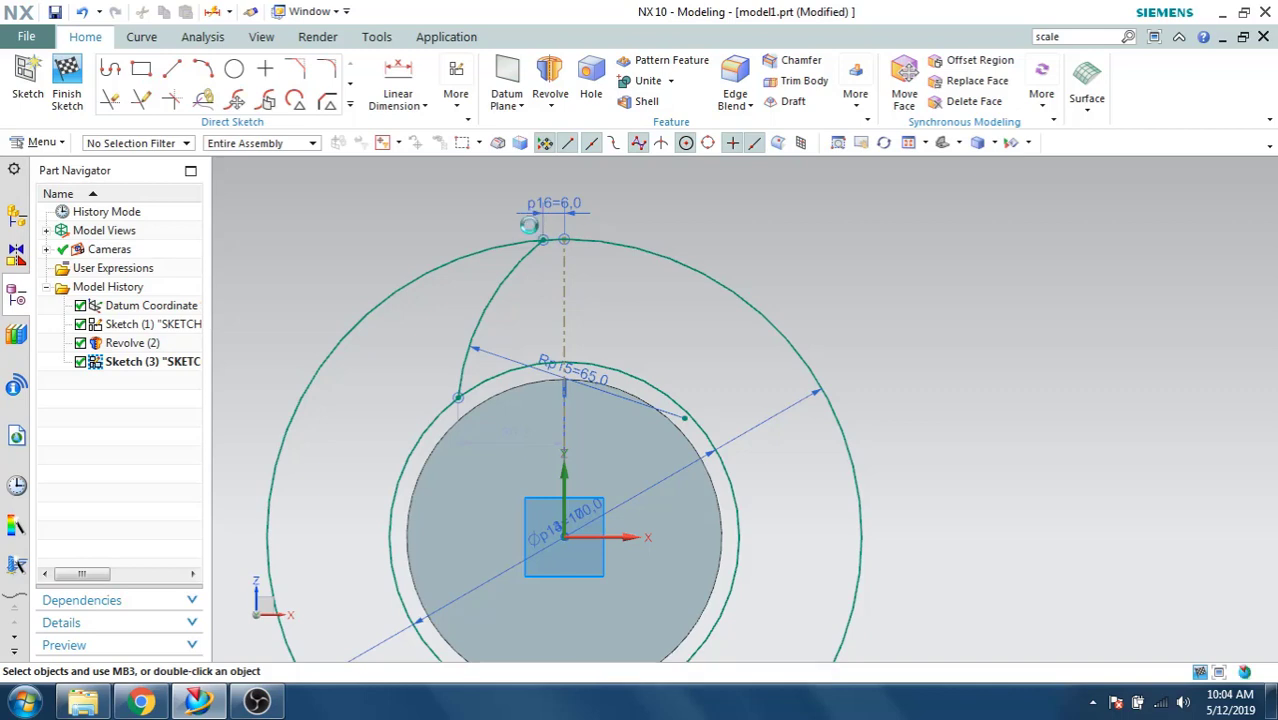
Dimension the horizontal distance between the arc's lower endpoint and the vertical reference line as 15 mm, and finish dimensioning.
{"action": "key", "text": "d"}
{"action": "left_click", "coordinate": [501, 434]}
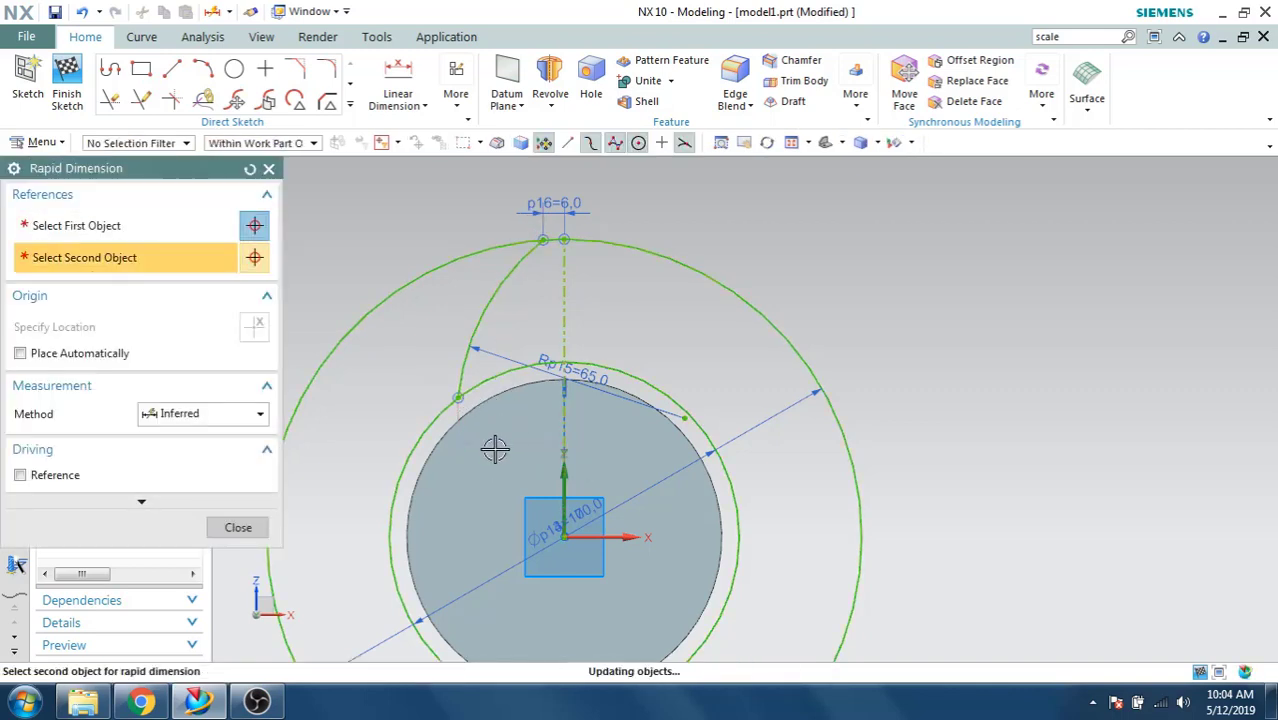
{"action": "type", "text": "15"}
{"action": "key", "text": "Return"}
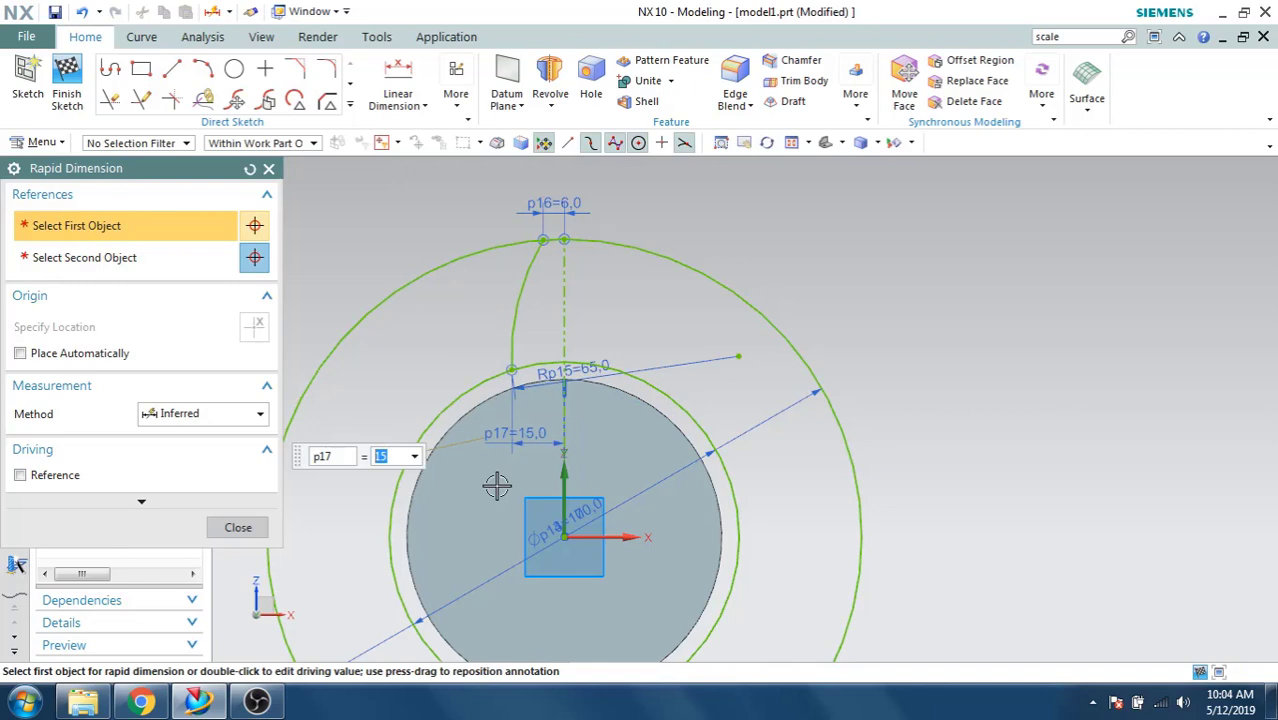
{"action": "key", "text": "Escape"}
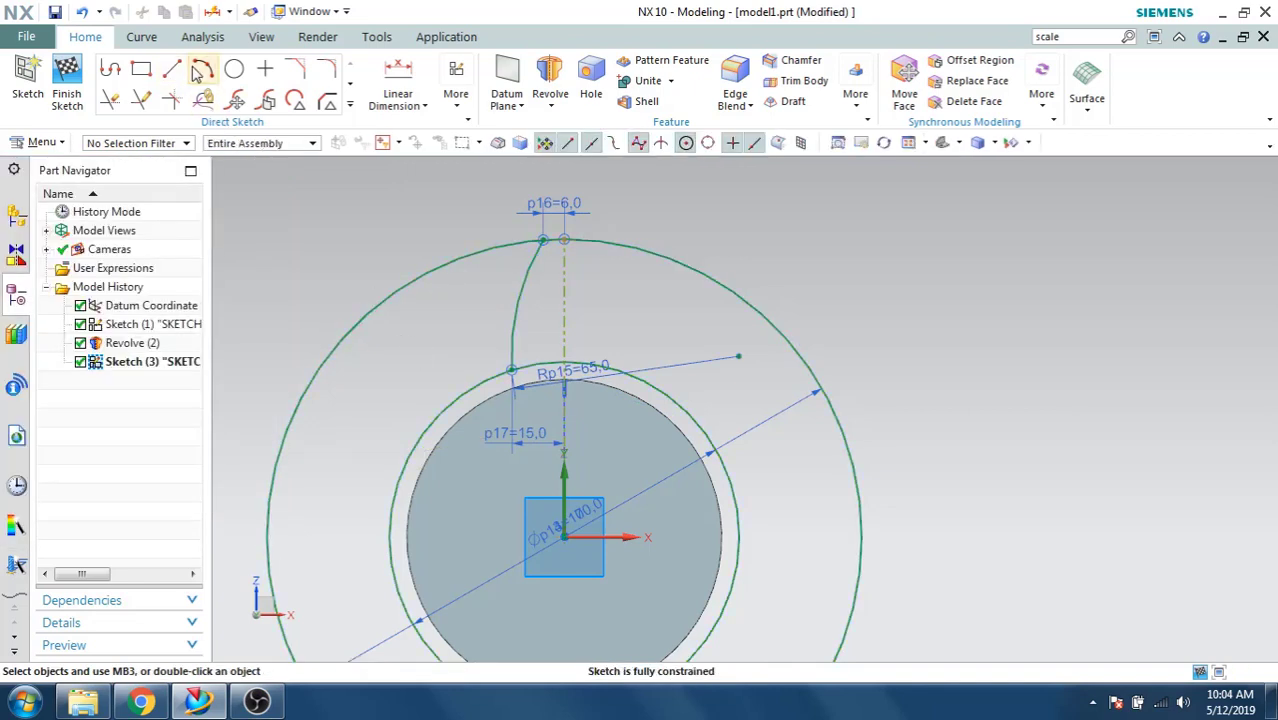
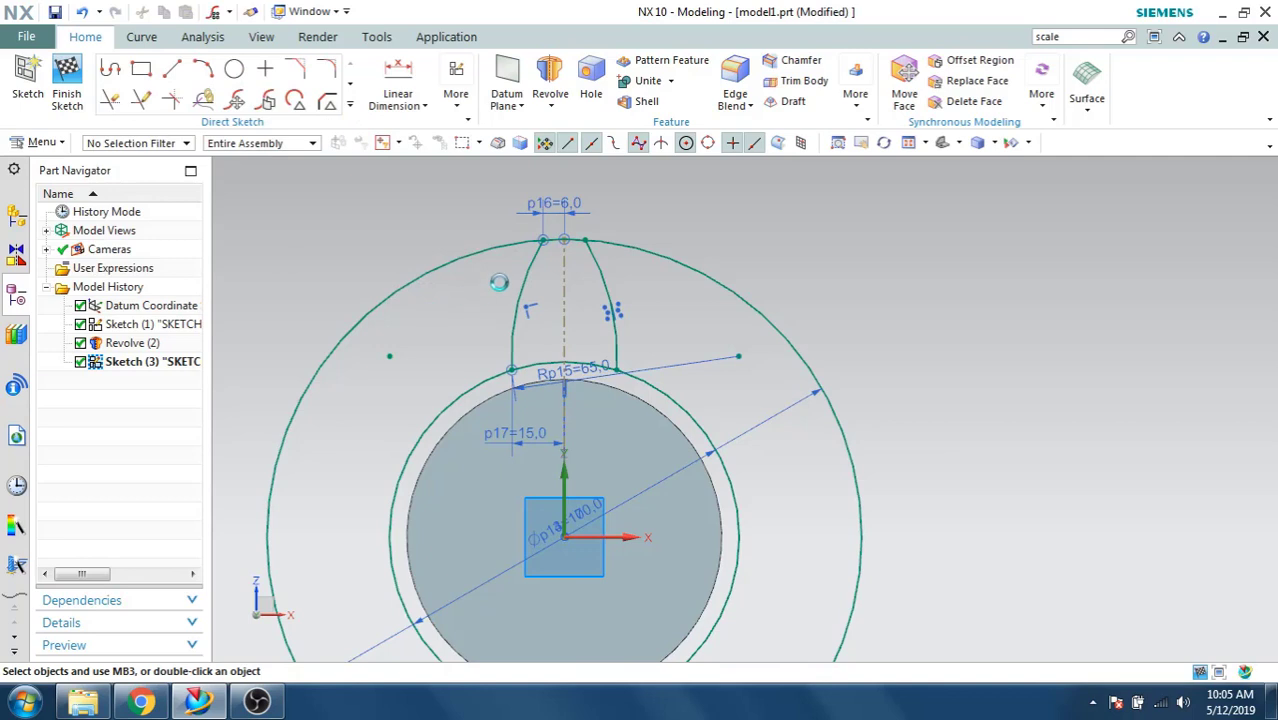
Set up a circular curve pattern of the two mirrored blade arcs with the origin as rotation point.
{"action": "left_click", "coordinate": [222, 292]}
{"action": "left_click", "coordinate": [218, 327]}
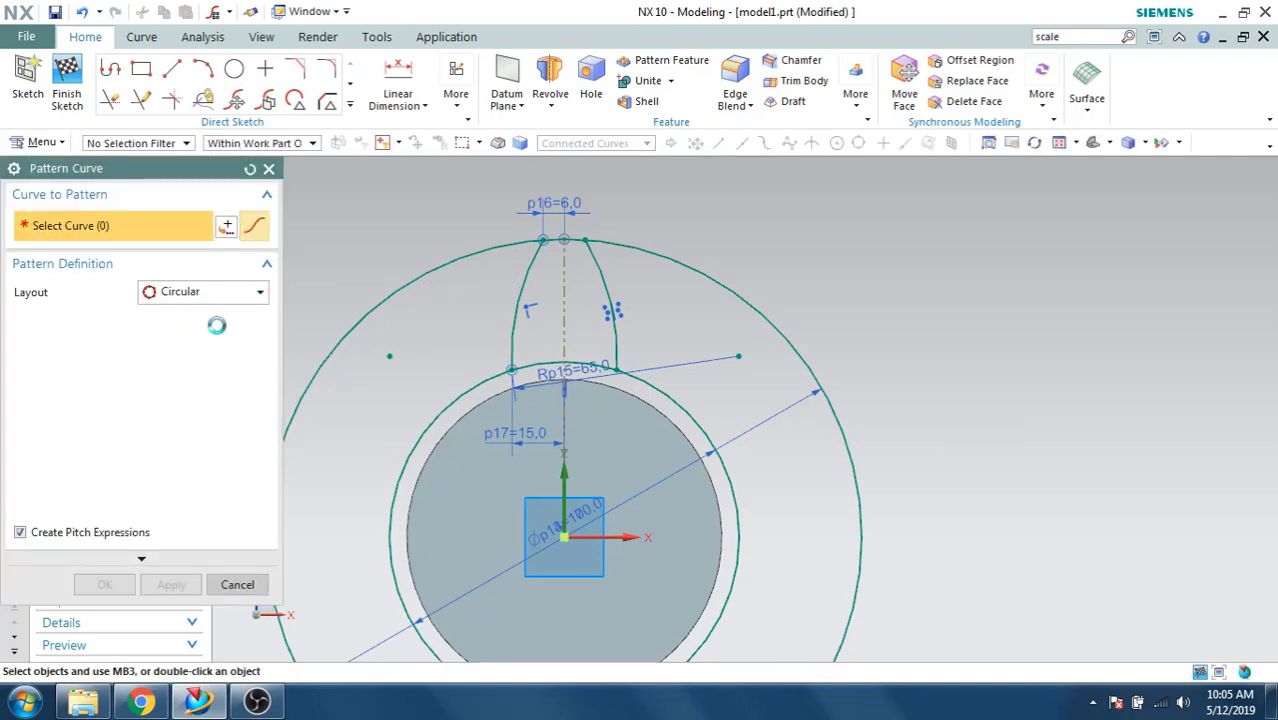
{"action": "left_click", "coordinate": [527, 290]}
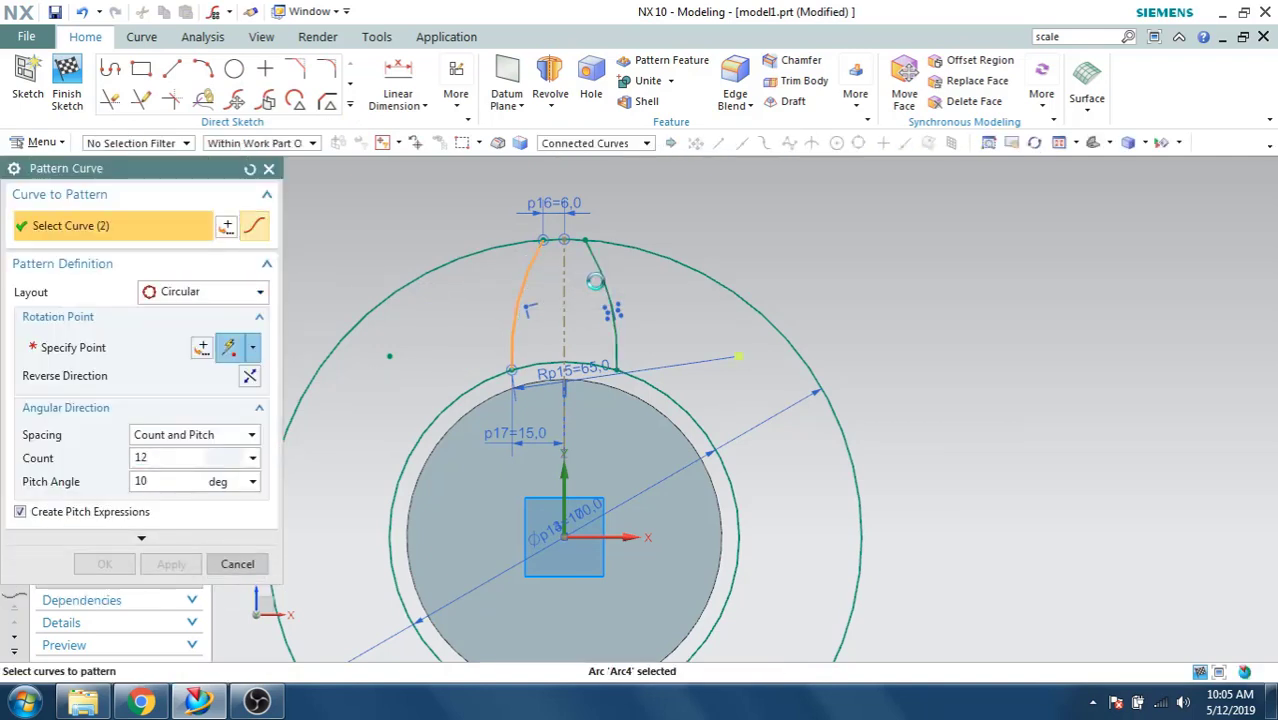
{"action": "left_click", "coordinate": [141, 345]}
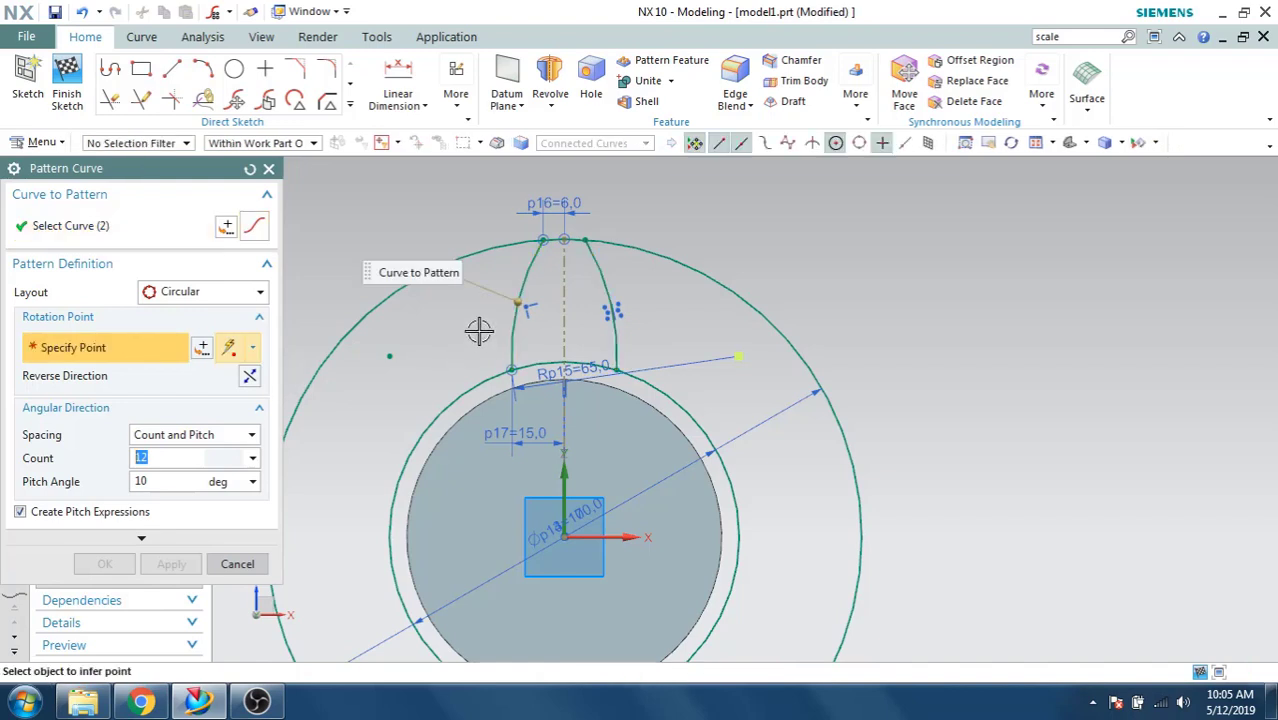
{"action": "left_click", "coordinate": [560, 533]}
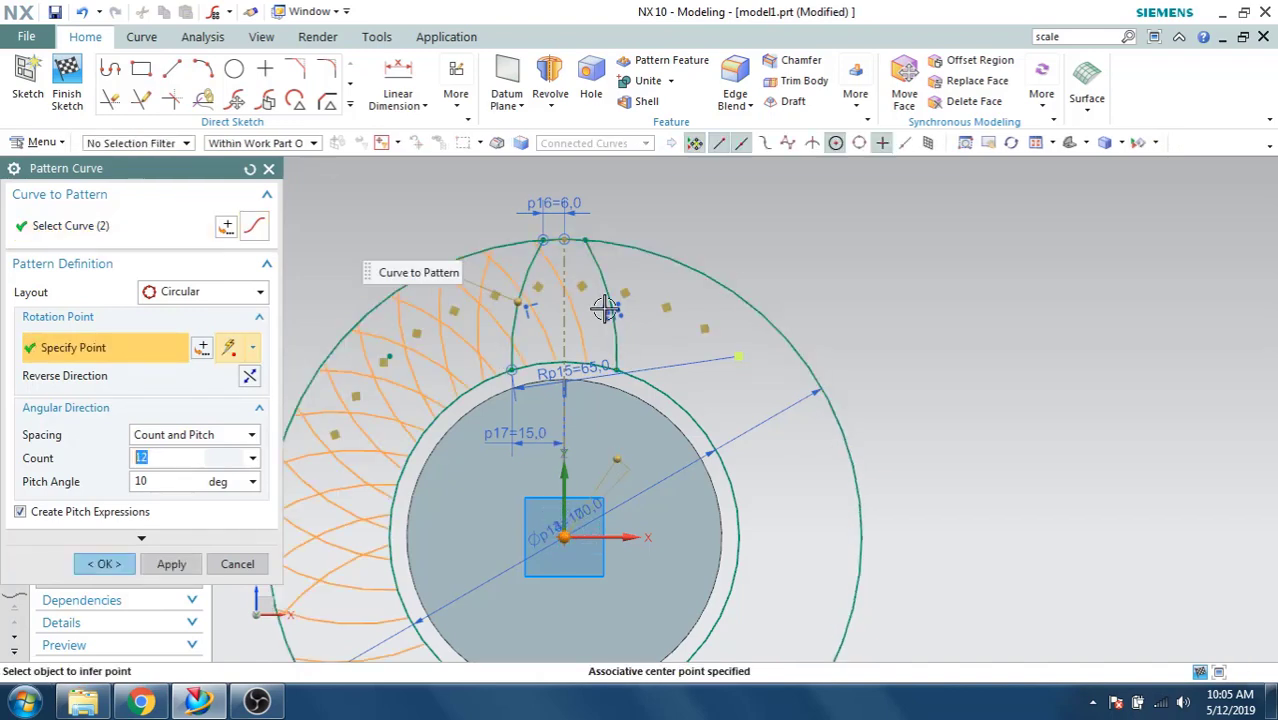
Set the circular pattern to Count and Span with a count of 8 and a span angle of 360°, and create it.
{"action": "left_click", "coordinate": [182, 436]}
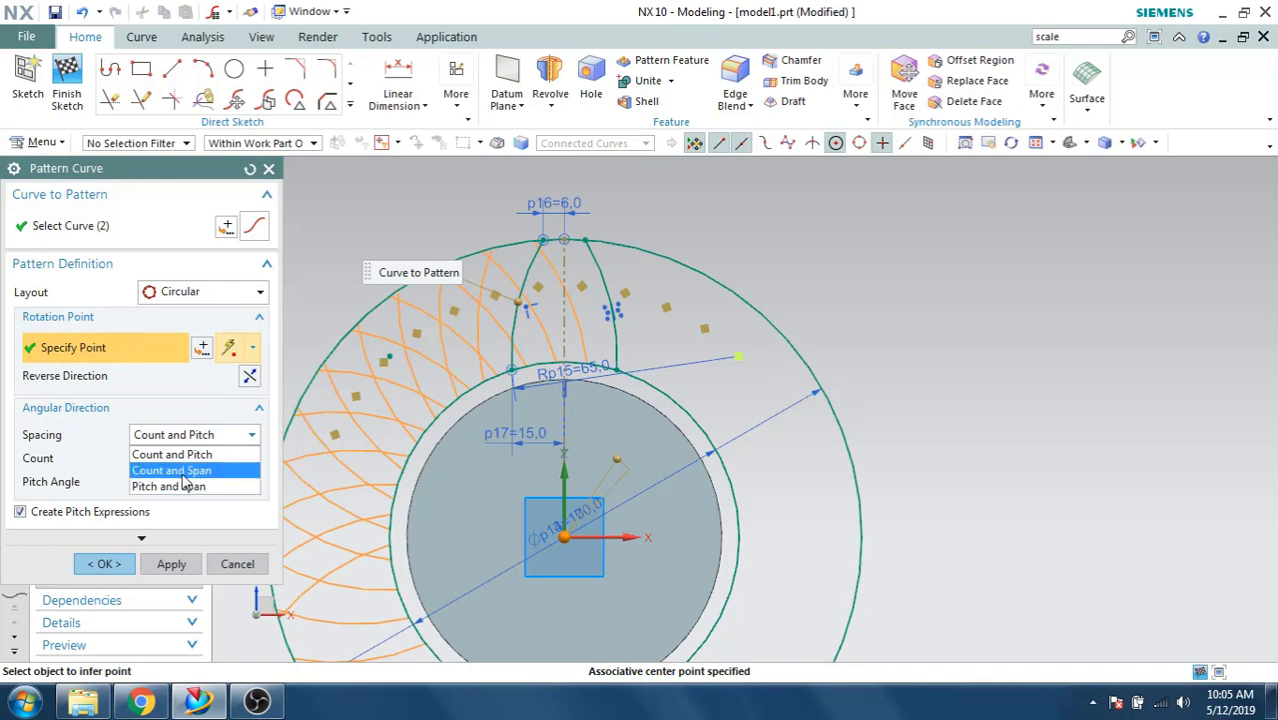
{"action": "left_click", "coordinate": [173, 471]}
{"action": "left_click", "coordinate": [171, 457]}
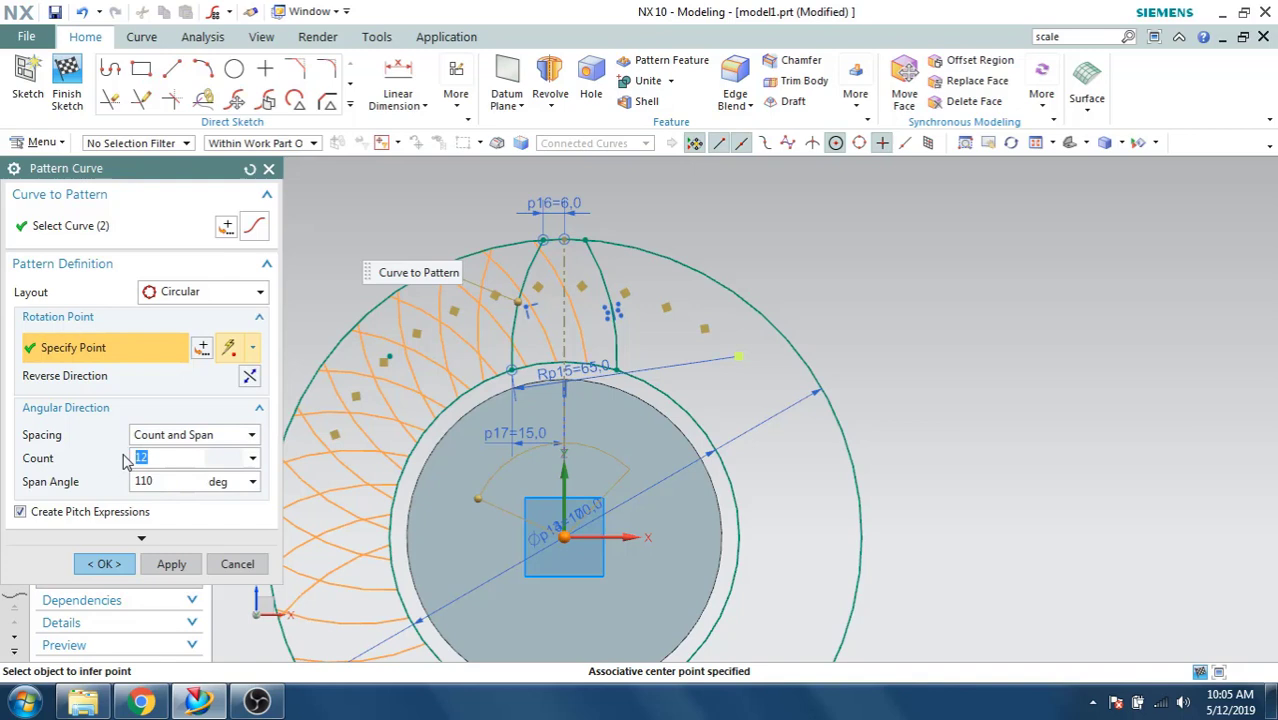
{"action": "type", "text": "8"}
{"action": "key", "text": "Tab"}
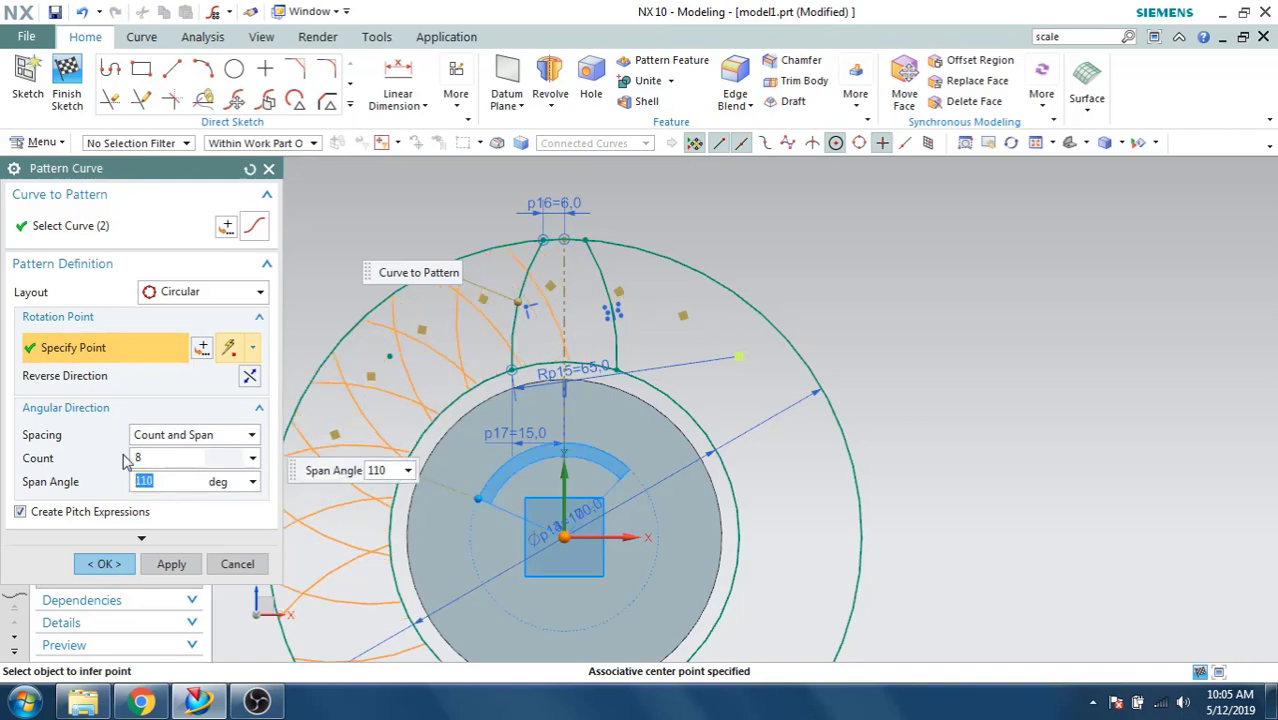
{"action": "type", "text": "360"}
{"action": "key", "text": "Return"}
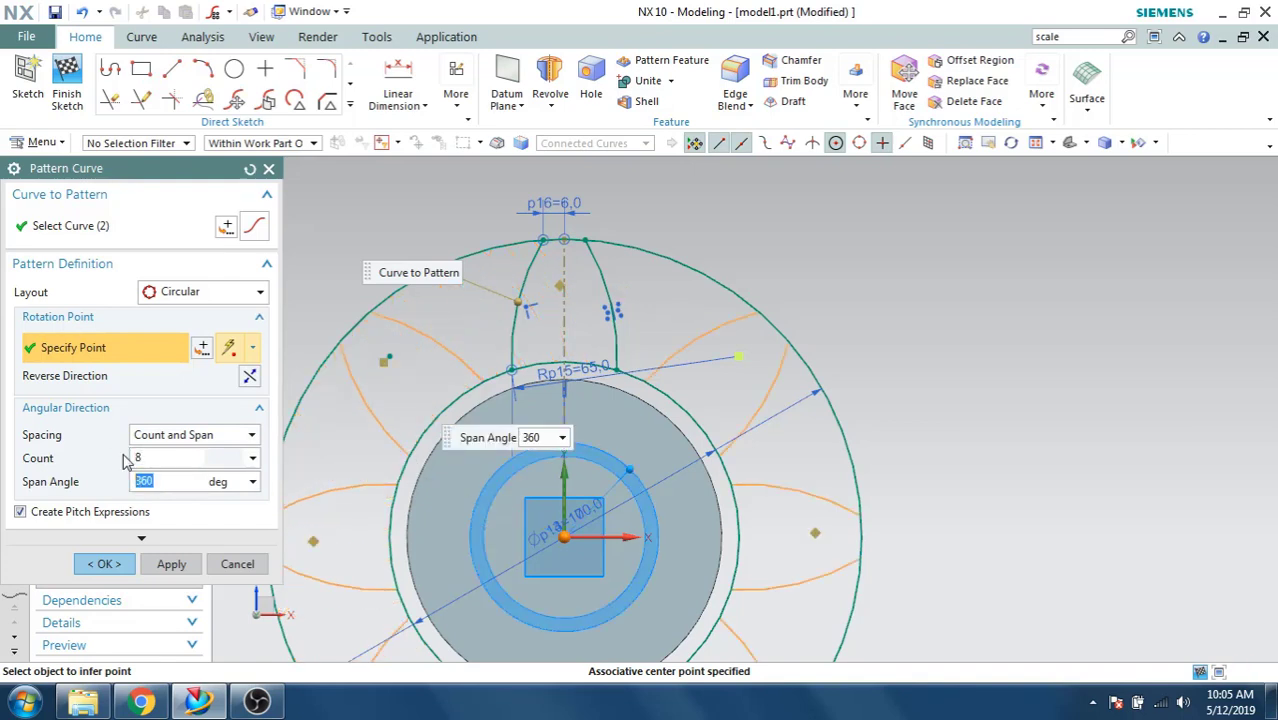
{"action": "left_click", "coordinate": [101, 557]}
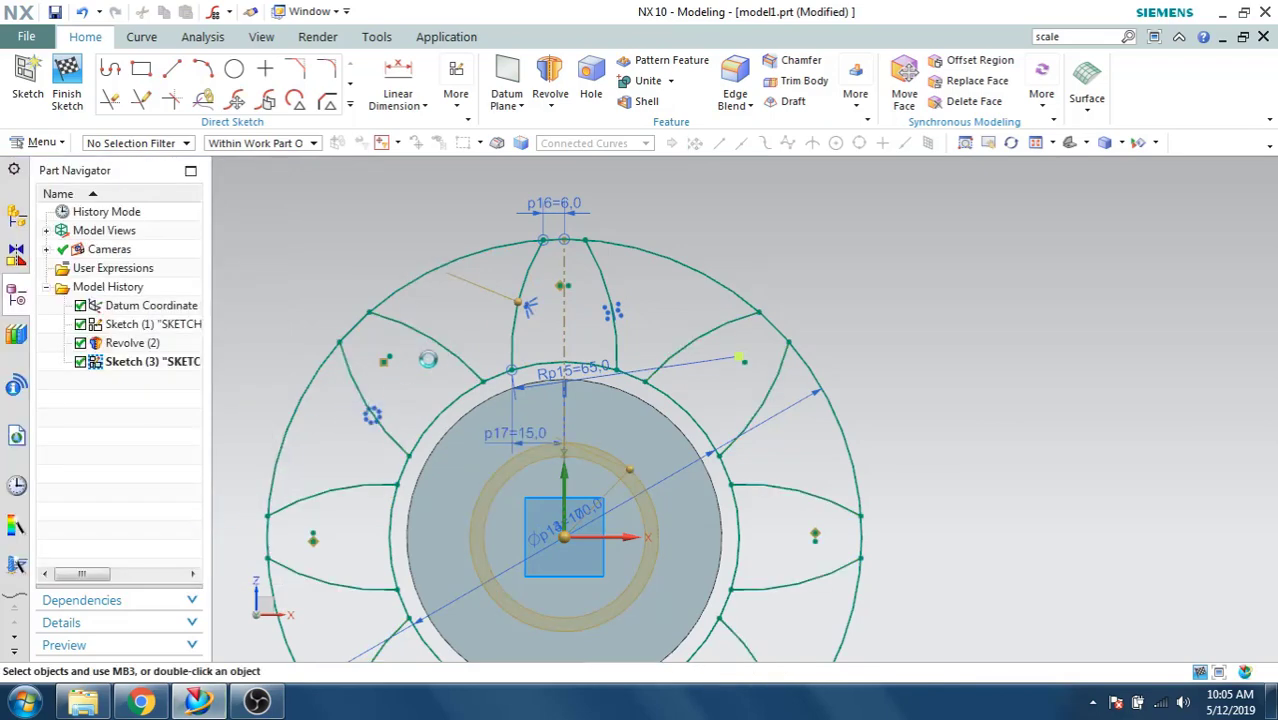
Trim away the outer circle's segments between neighbouring blades, keeping only the short segments at the blade tips.
{"action": "scroll", "coordinate": [437, 352], "scroll_direction": "up", "scroll_amount": 2}
{"action": "scroll", "coordinate": [436, 352], "scroll_direction": "down", "scroll_amount": 3}
{"action": "middle_click_drag", "start_coordinate": [433, 353], "coordinate": [524, 318], "text": "shift"}
{"action": "key", "text": "ctrl+f"}
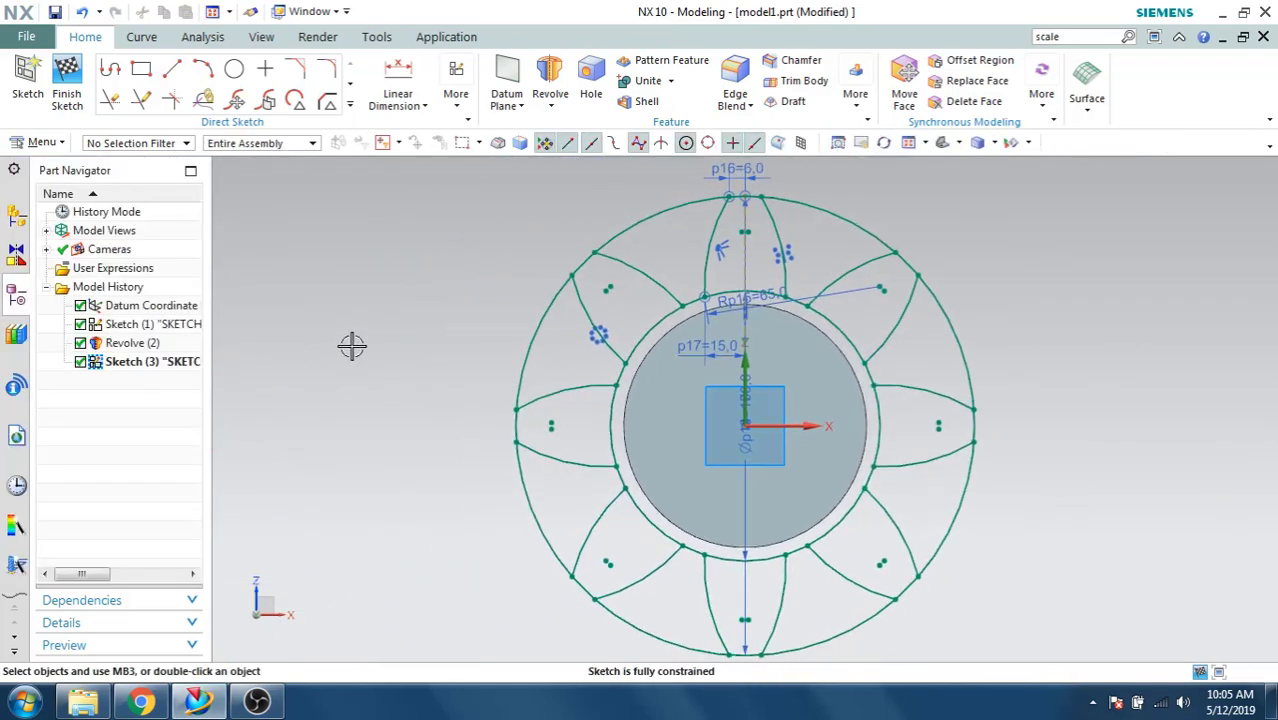
{"action": "key", "text": "t"}
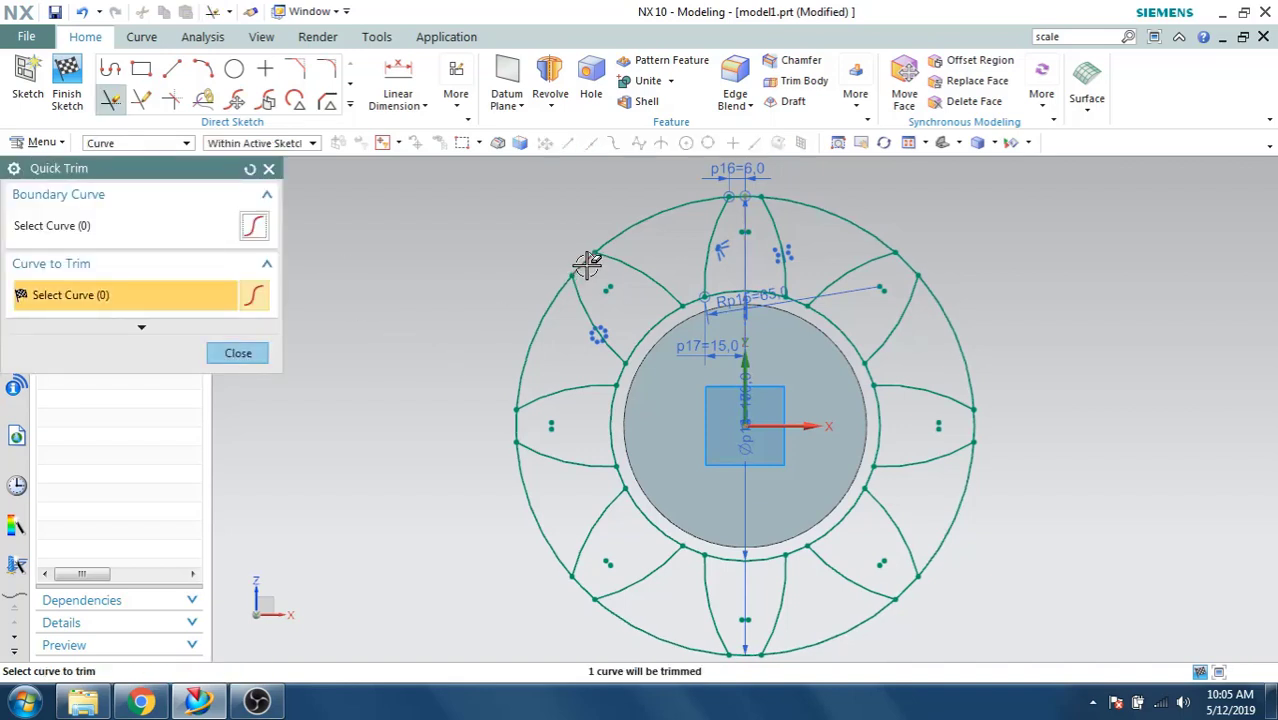
{"action": "left_click", "coordinate": [608, 240]}
{"action": "left_click", "coordinate": [530, 330]}
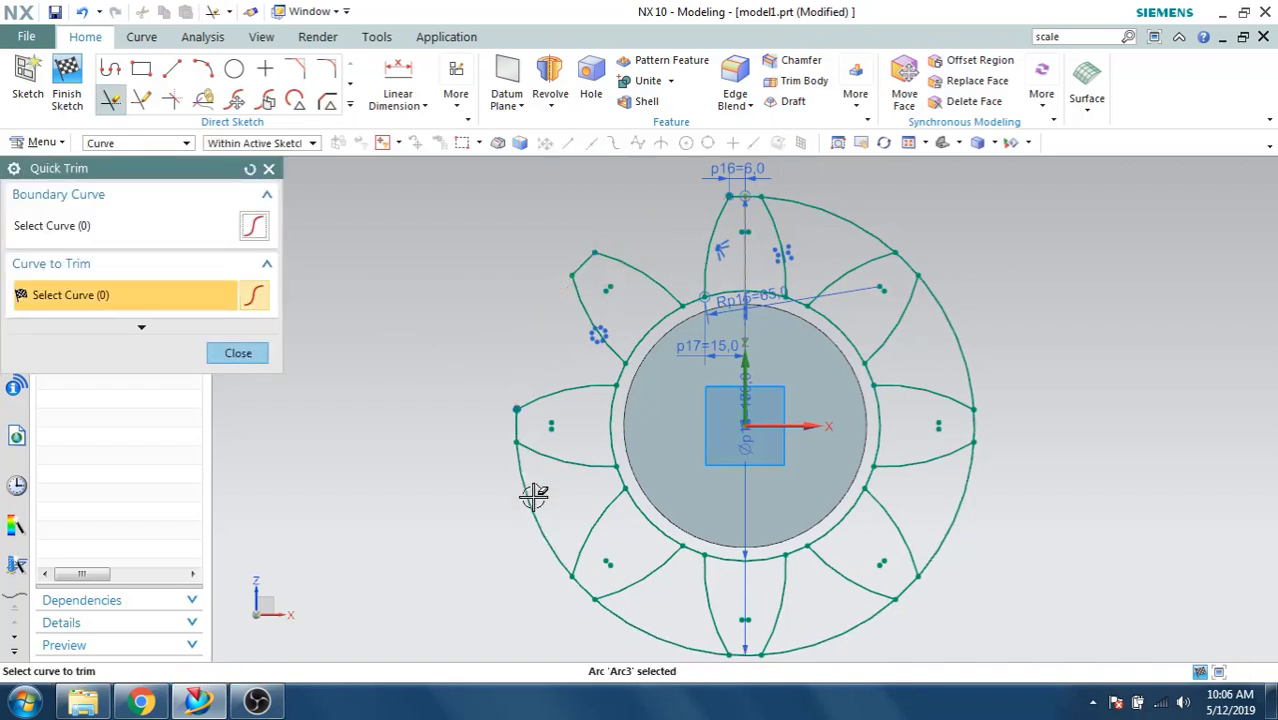
{"action": "left_click", "coordinate": [562, 545]}
{"action": "left_click", "coordinate": [618, 610]}
{"action": "left_click", "coordinate": [822, 613]}
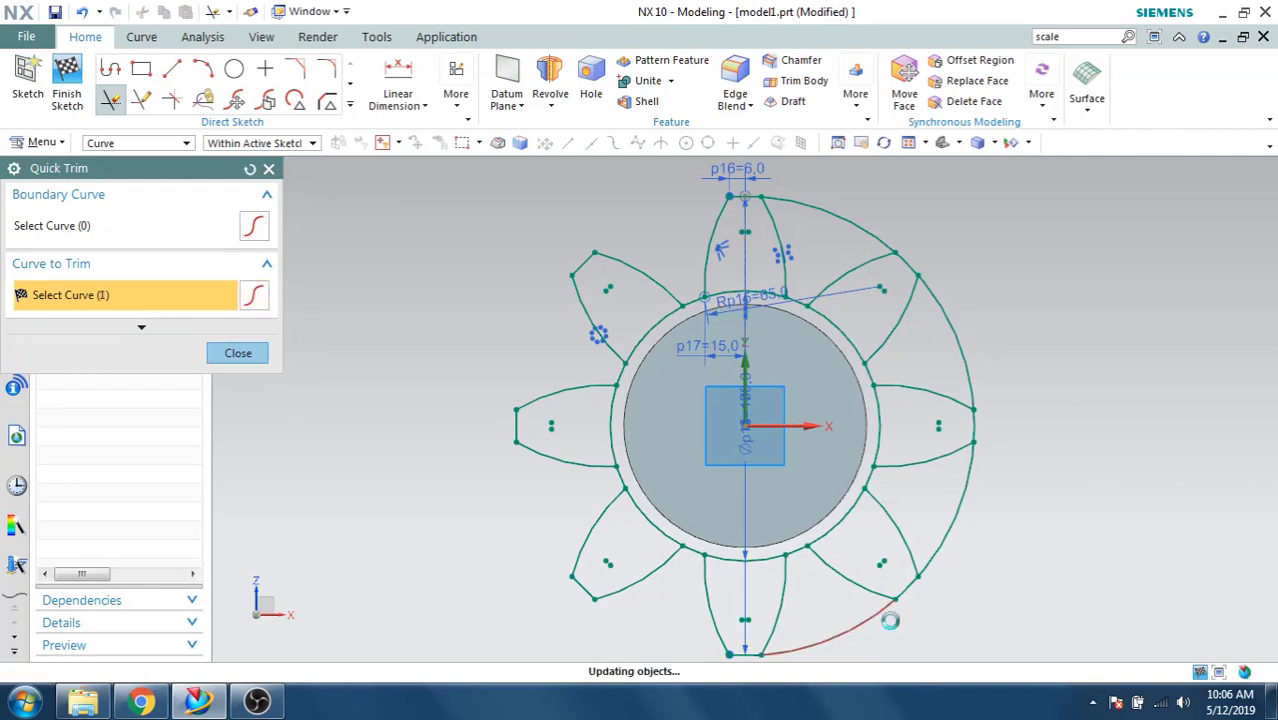
{"action": "left_click", "coordinate": [940, 538]}
{"action": "left_click", "coordinate": [876, 248]}
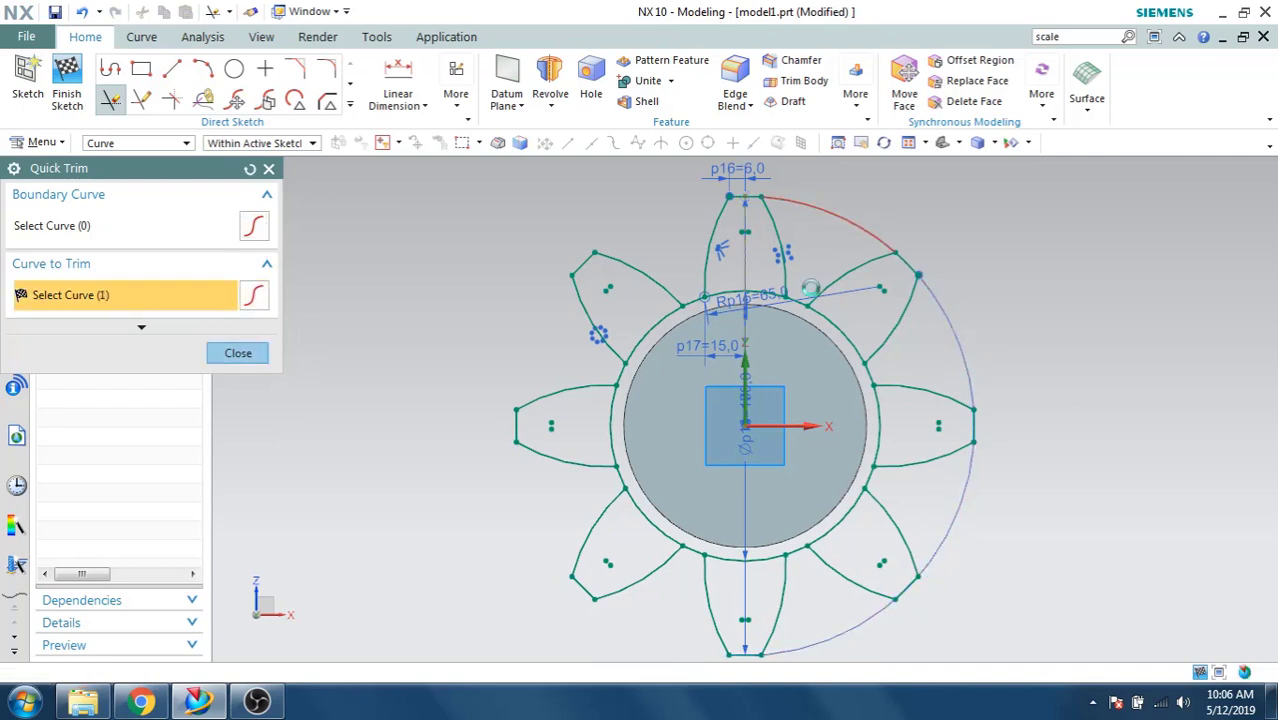
Trim the inner circle's segments at the base of each of the eight blades, and finish the sketch.
{"action": "scroll", "coordinate": [810, 320], "scroll_direction": "up", "scroll_amount": 3}
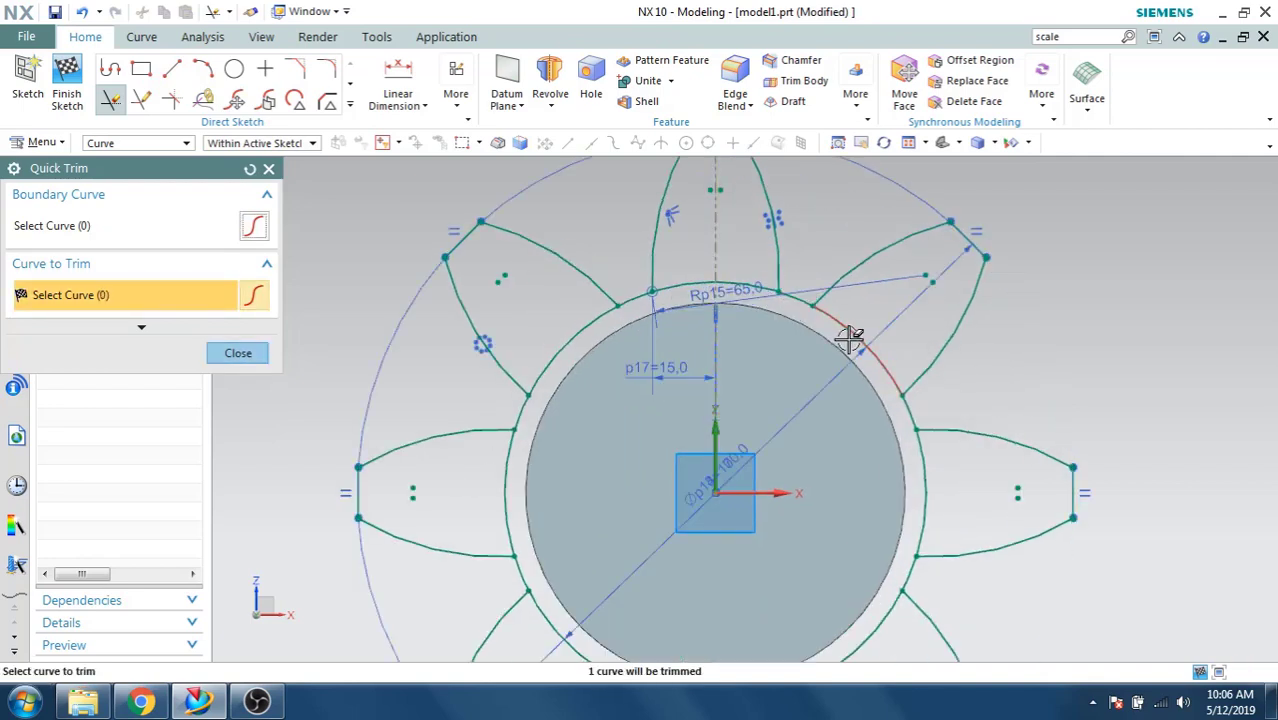
{"action": "left_click", "coordinate": [815, 327]}
{"action": "left_click", "coordinate": [680, 288]}
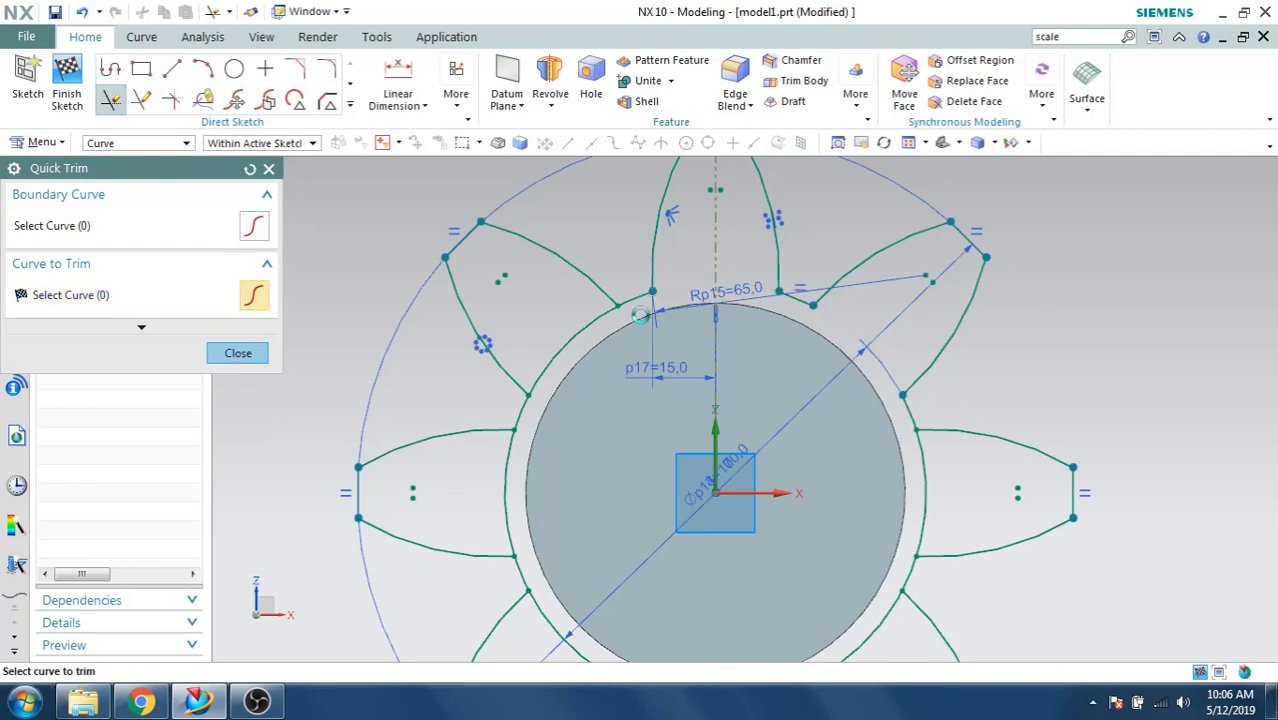
{"action": "left_click", "coordinate": [578, 336]}
{"action": "left_click", "coordinate": [503, 488]}
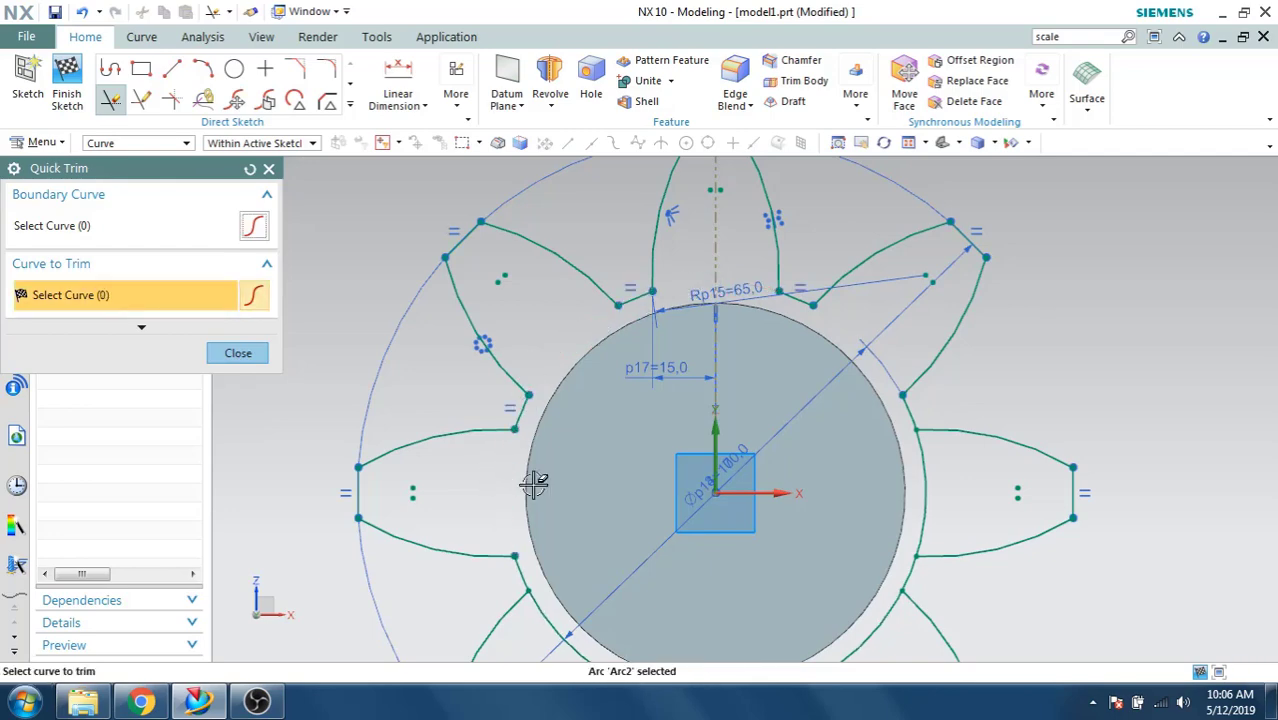
{"action": "left_click", "coordinate": [539, 600]}
{"action": "scroll", "coordinate": [499, 405], "scroll_direction": "down", "scroll_amount": 2}
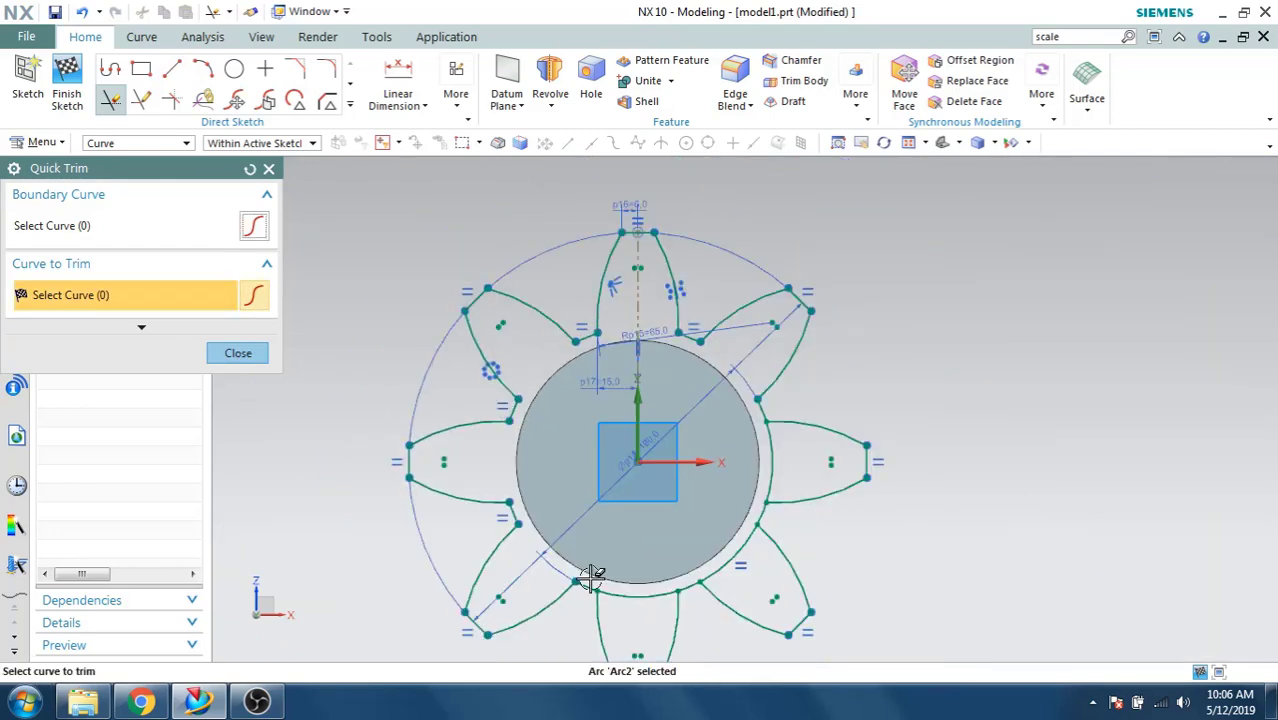
{"action": "left_click", "coordinate": [618, 591]}
{"action": "left_click", "coordinate": [745, 545]}
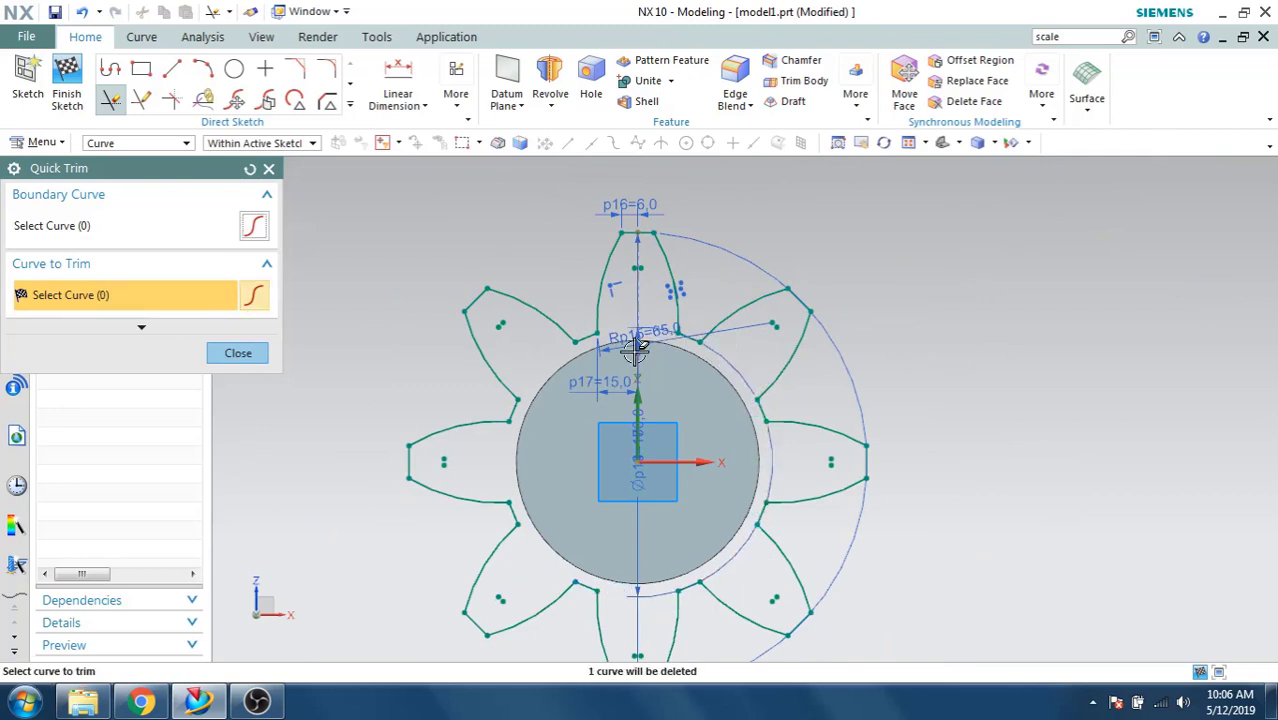
{"action": "left_click", "coordinate": [249, 357]}
{"action": "mouse_move", "coordinate": [352, 342]}
{"action": "middle_mouse_down"}
{"action": "mouse_move", "coordinate": [377, 320]}
{"action": "mouse_move", "coordinate": [394, 333]}
{"action": "mouse_move", "coordinate": [340, 290]}
{"action": "middle_mouse_up"}
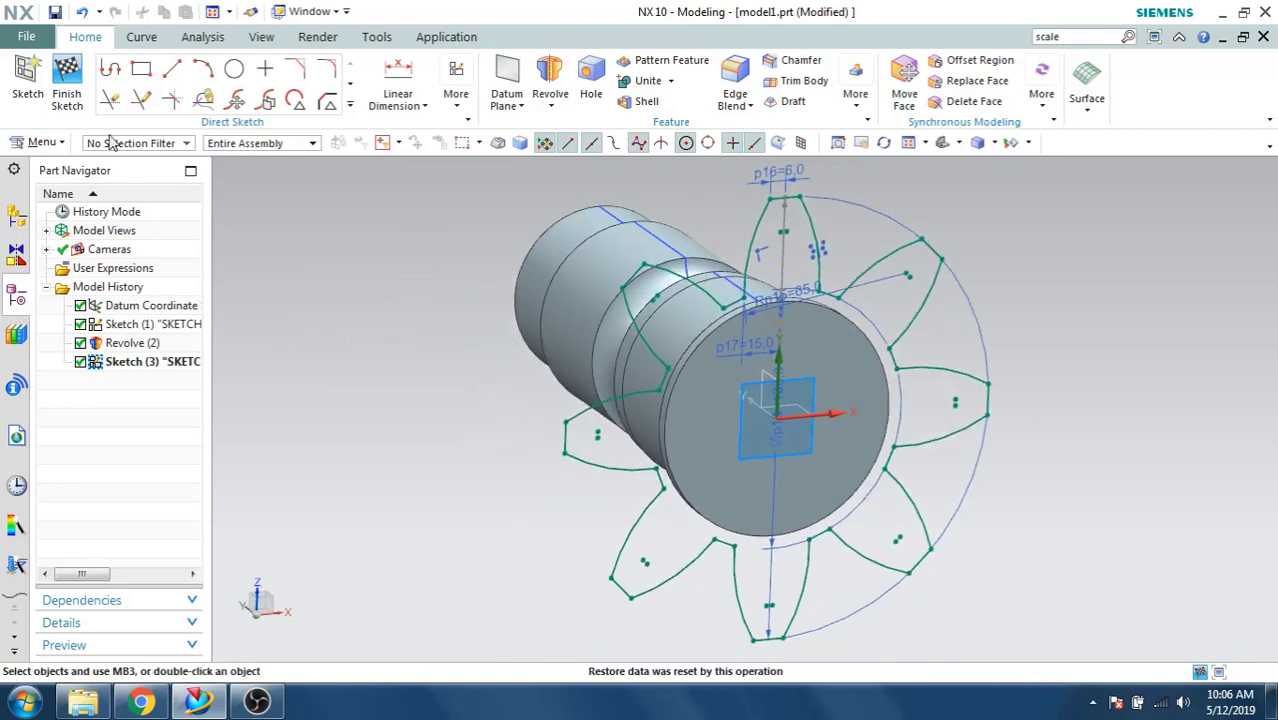
{"action": "left_click", "coordinate": [67, 90]}
Create a datum plane offset 45 mm from the XZ plane, reversed to lie in front of the flange face.
{"action": "mouse_move", "coordinate": [505, 330]}
{"action": "middle_mouse_down"}
{"action": "mouse_move", "coordinate": [524, 322]}
{"action": "mouse_move", "coordinate": [531, 291]}
{"action": "mouse_move", "coordinate": [582, 419]}
{"action": "mouse_move", "coordinate": [555, 400]}
{"action": "mouse_move", "coordinate": [523, 306]}
{"action": "mouse_move", "coordinate": [476, 272]}
{"action": "mouse_move", "coordinate": [445, 330]}
{"action": "mouse_move", "coordinate": [460, 335]}
{"action": "mouse_move", "coordinate": [446, 387]}
{"action": "middle_mouse_up"}
{"action": "key", "text": "ctrl+f"}
{"action": "left_click", "coordinate": [197, 97]}
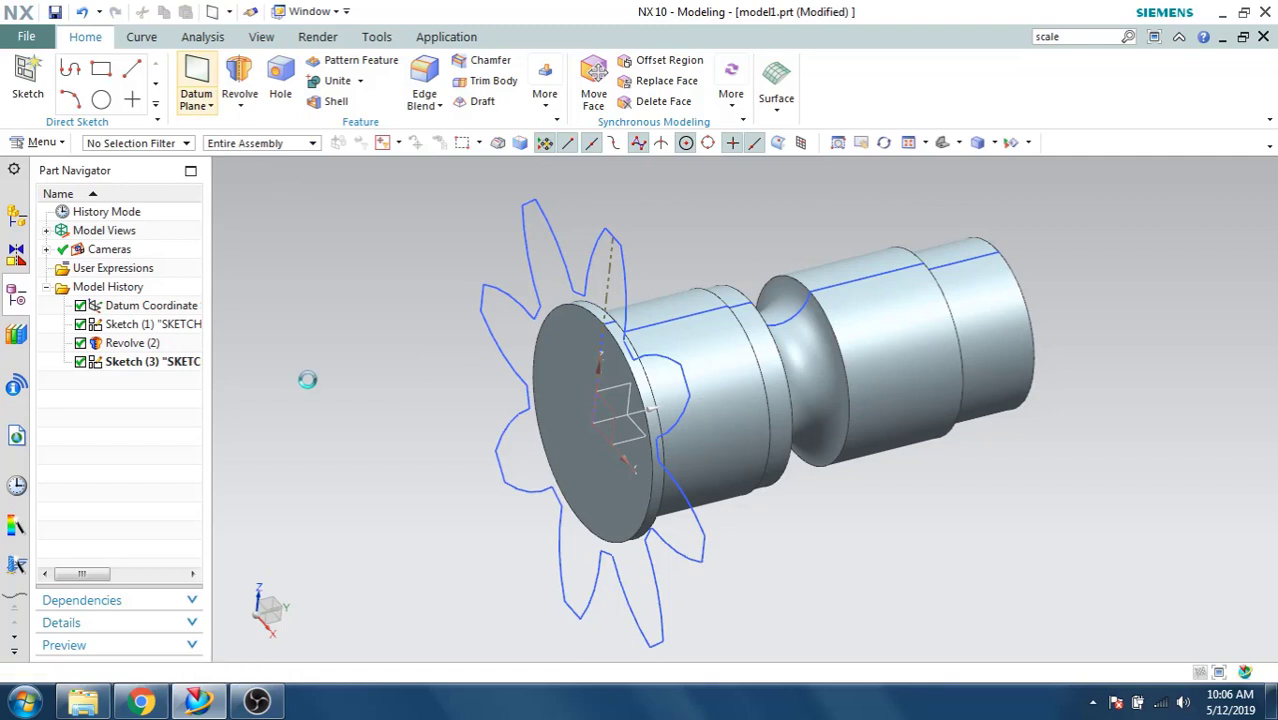
{"action": "left_click", "coordinate": [612, 412]}
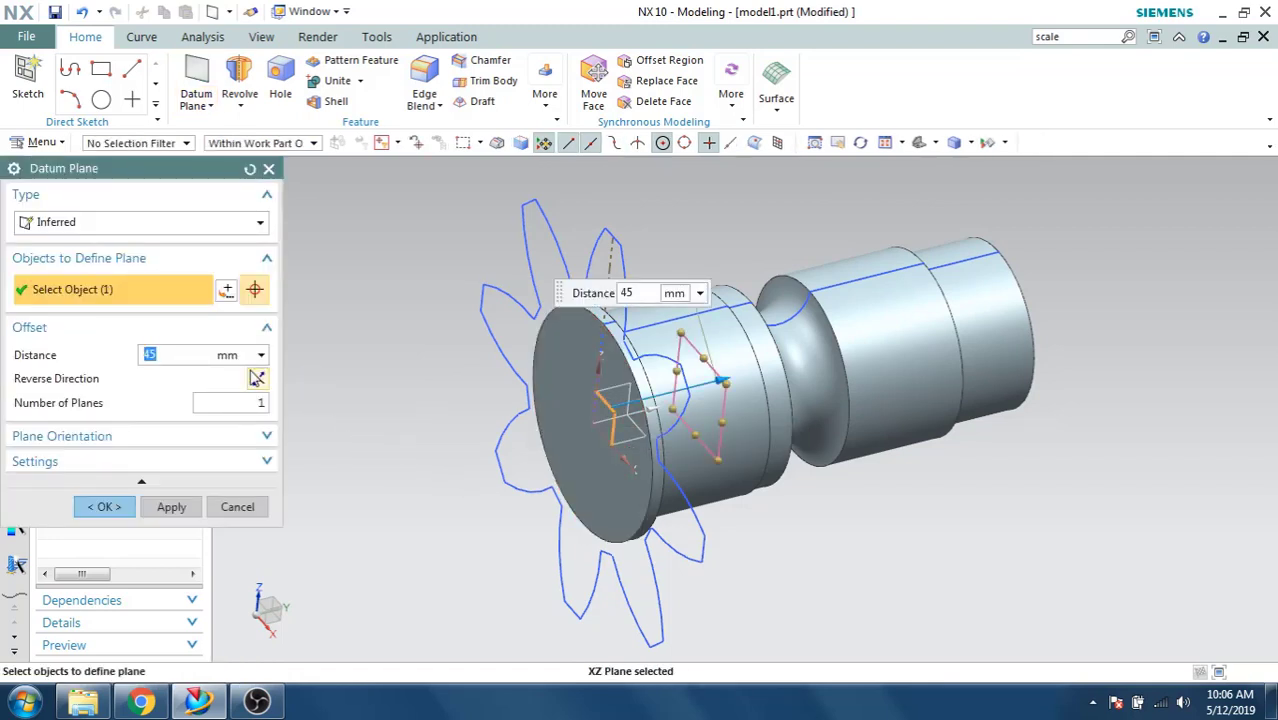
{"action": "left_click", "coordinate": [258, 384]}
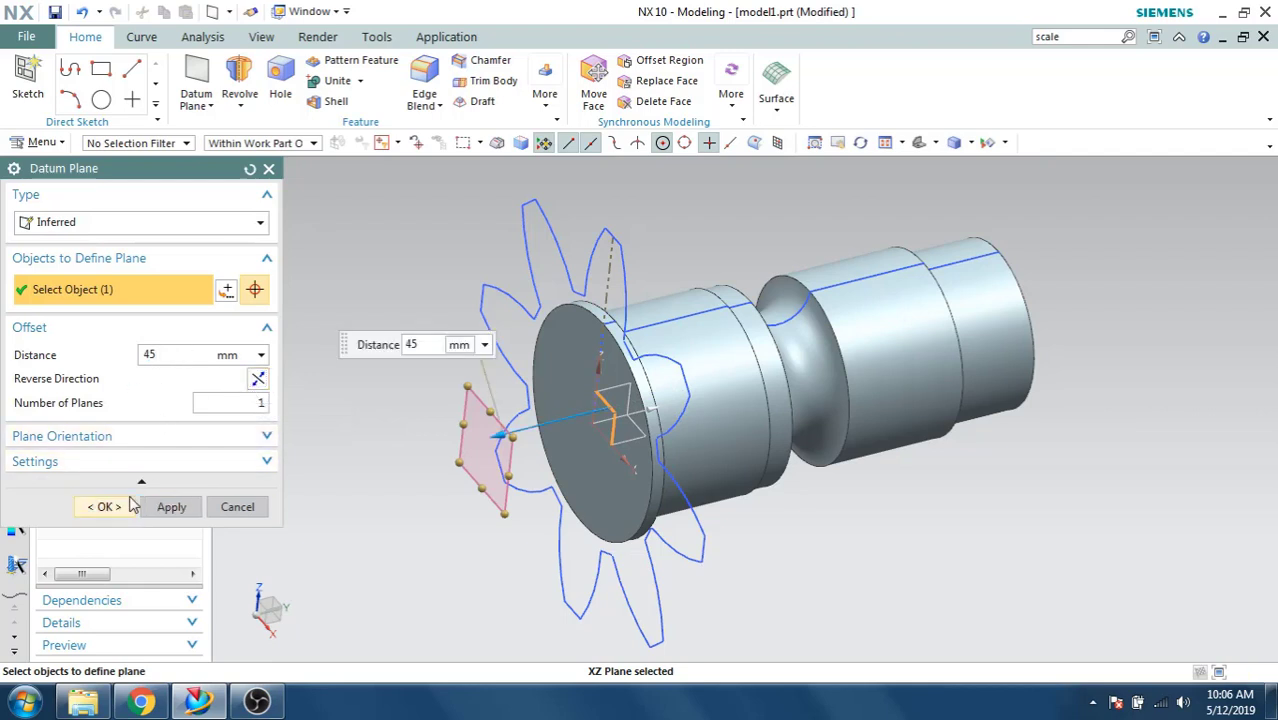
{"action": "left_click", "coordinate": [100, 508]}
Create a sketch on the new offset datum plane.
{"action": "middle_click_drag", "start_coordinate": [442, 482], "coordinate": [344, 447]}
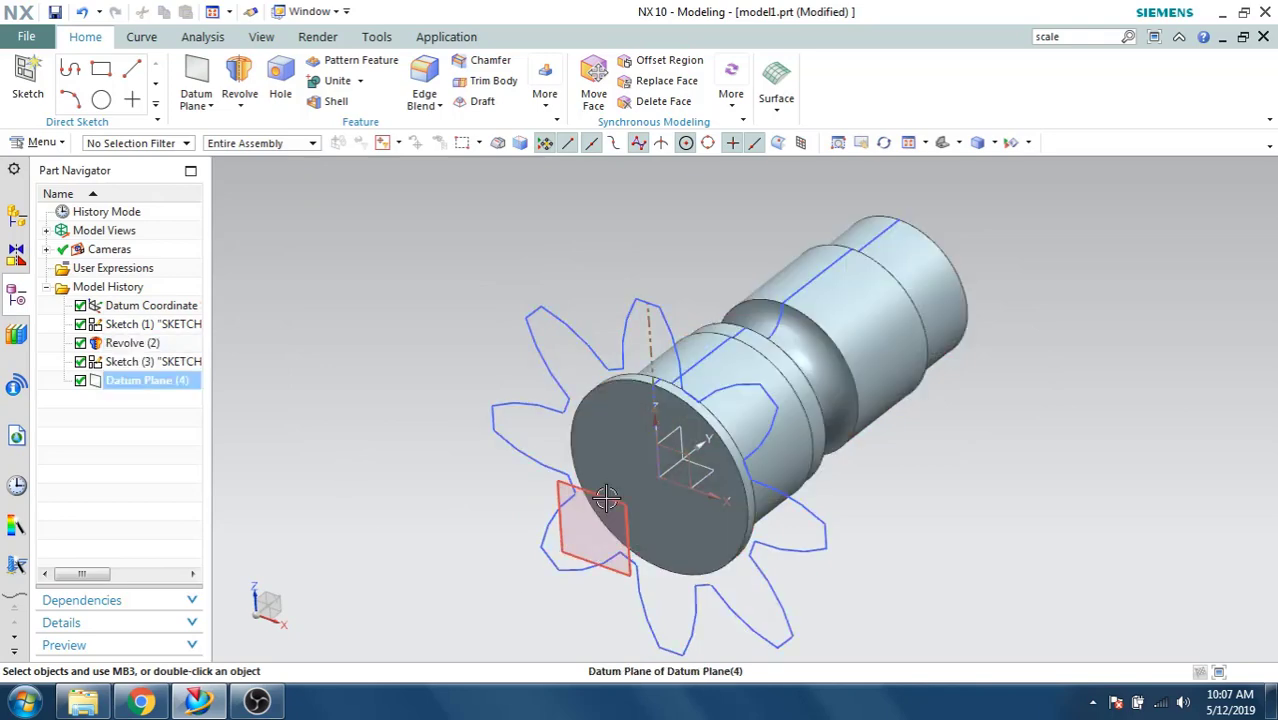
{"action": "left_click", "coordinate": [28, 80]}
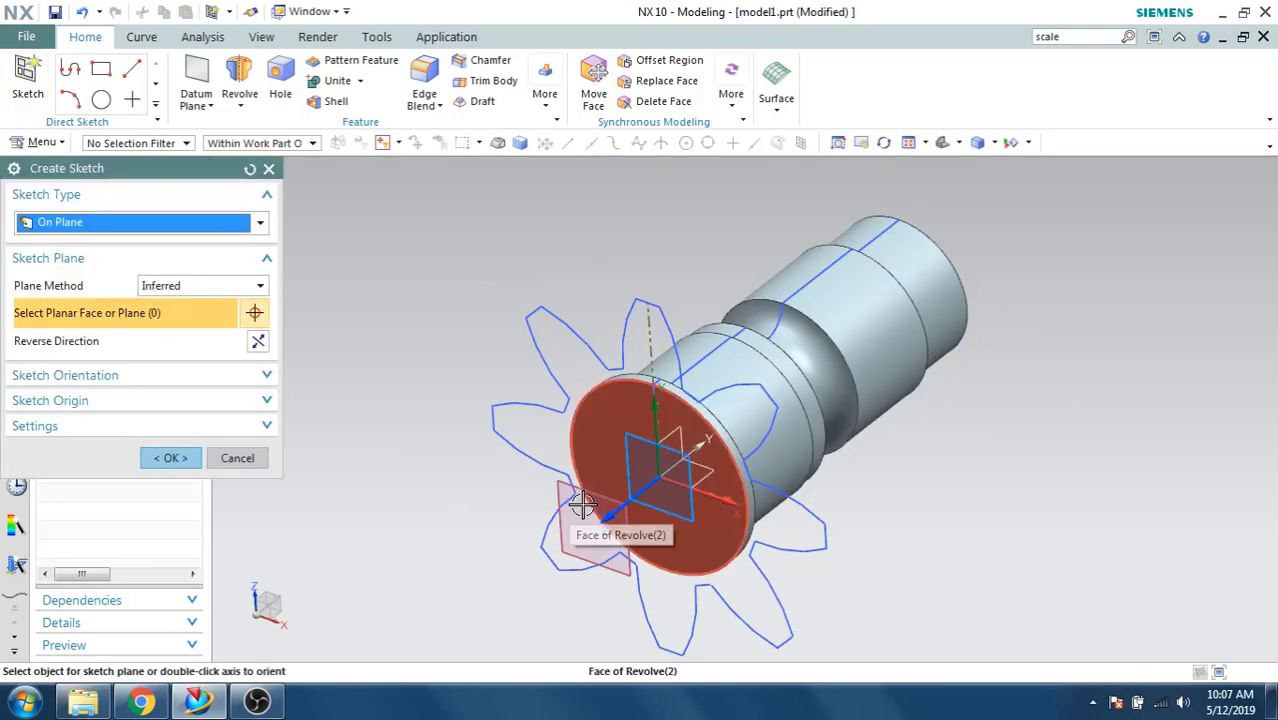
{"action": "left_click", "coordinate": [595, 560]}
{"action": "left_click", "coordinate": [196, 461]}
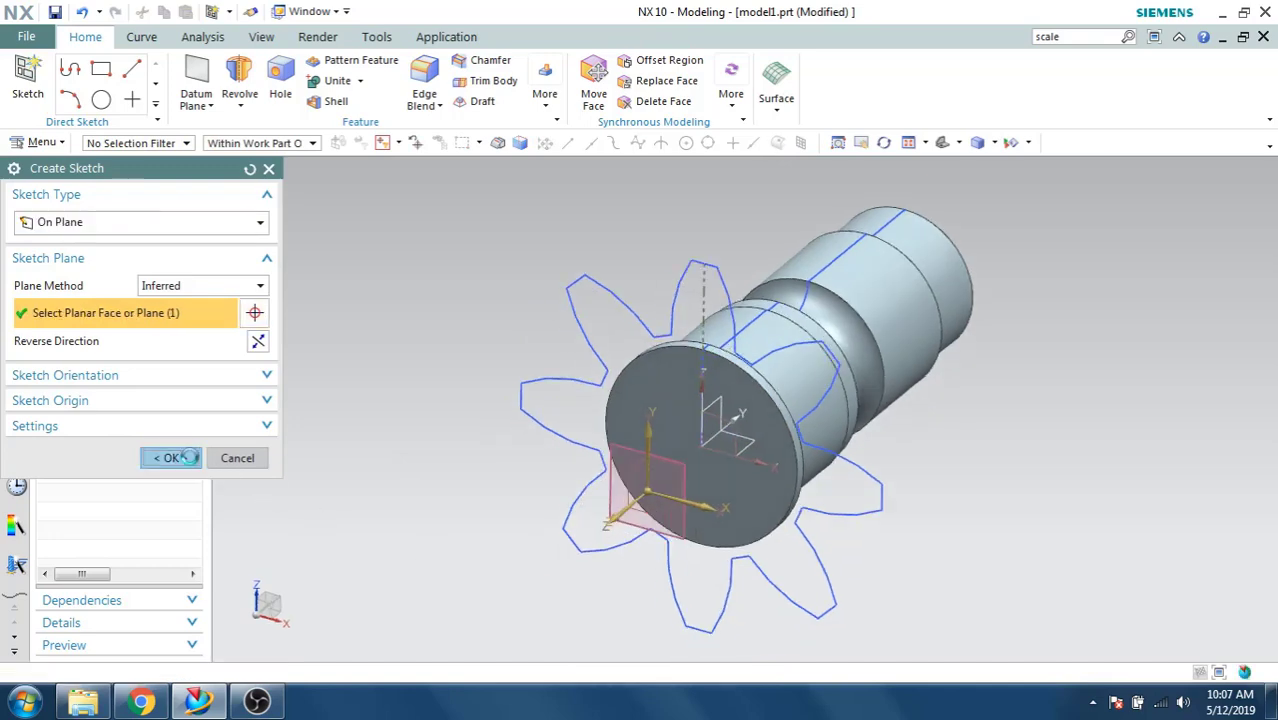
{"action": "left_click", "coordinate": [352, 107]}
{"action": "left_click", "coordinate": [238, 223]}
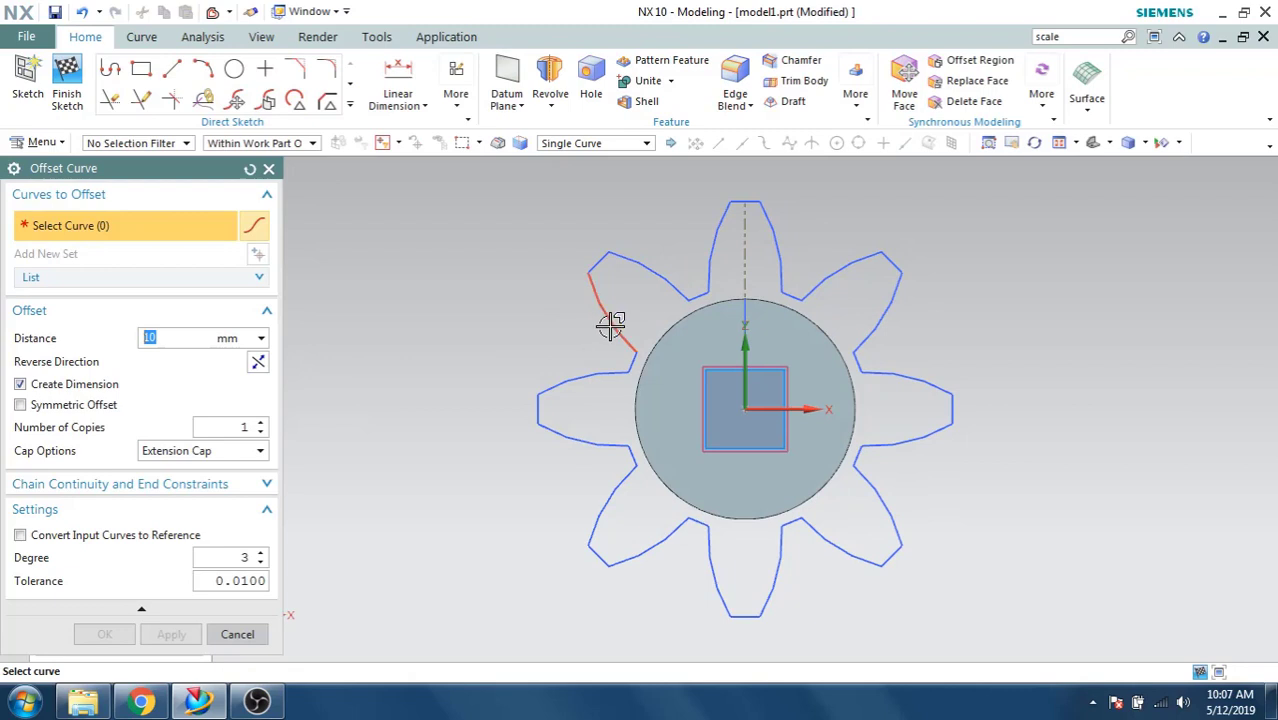
{"action": "left_click", "coordinate": [610, 326]}
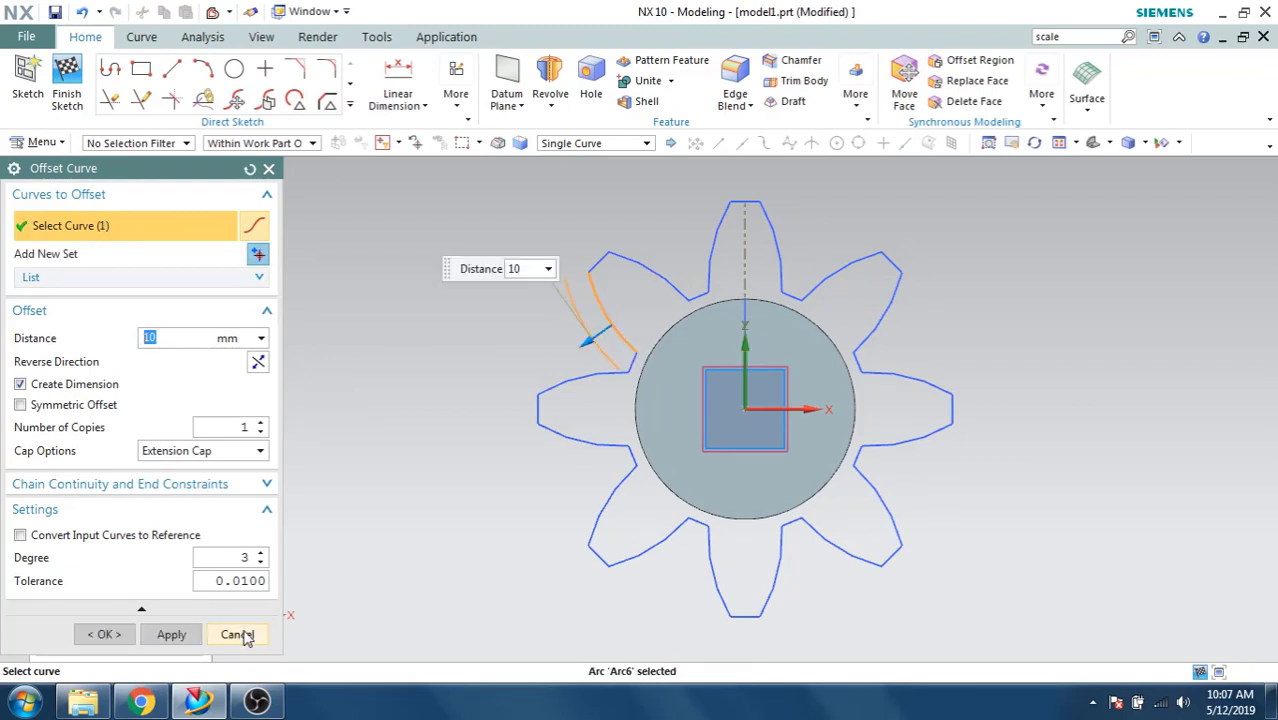
{"action": "left_click", "coordinate": [237, 634]}
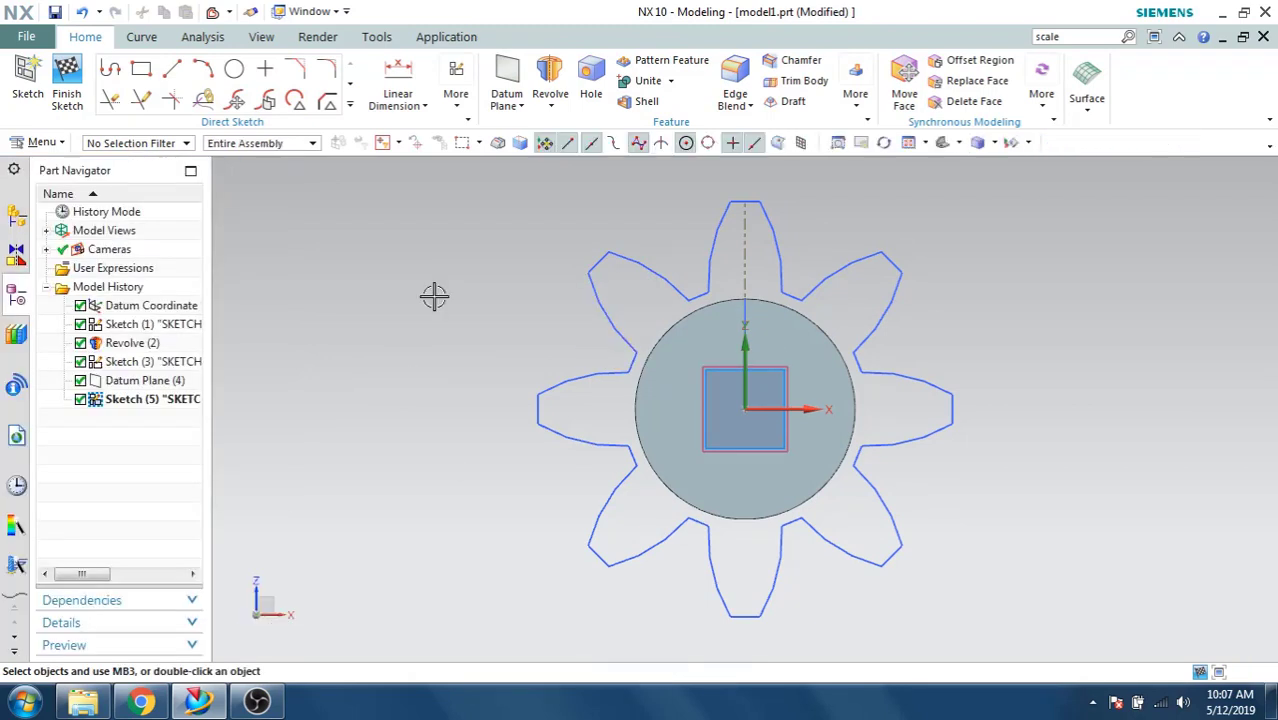
{"action": "left_click", "coordinate": [350, 104]}
{"action": "left_click", "coordinate": [209, 224]}
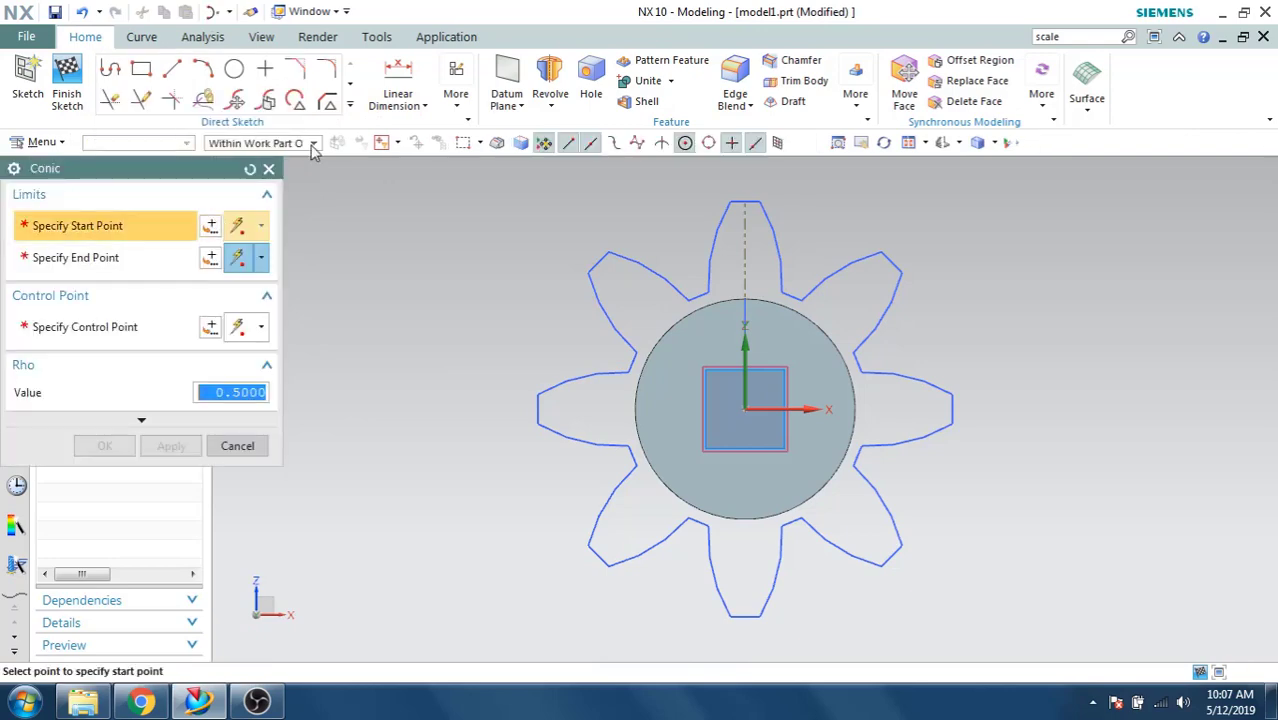
Select the whole connected eight-blade profile for an Offset Curve and direct the offset inward.
{"action": "left_click", "coordinate": [350, 104]}
{"action": "left_click", "coordinate": [245, 228]}
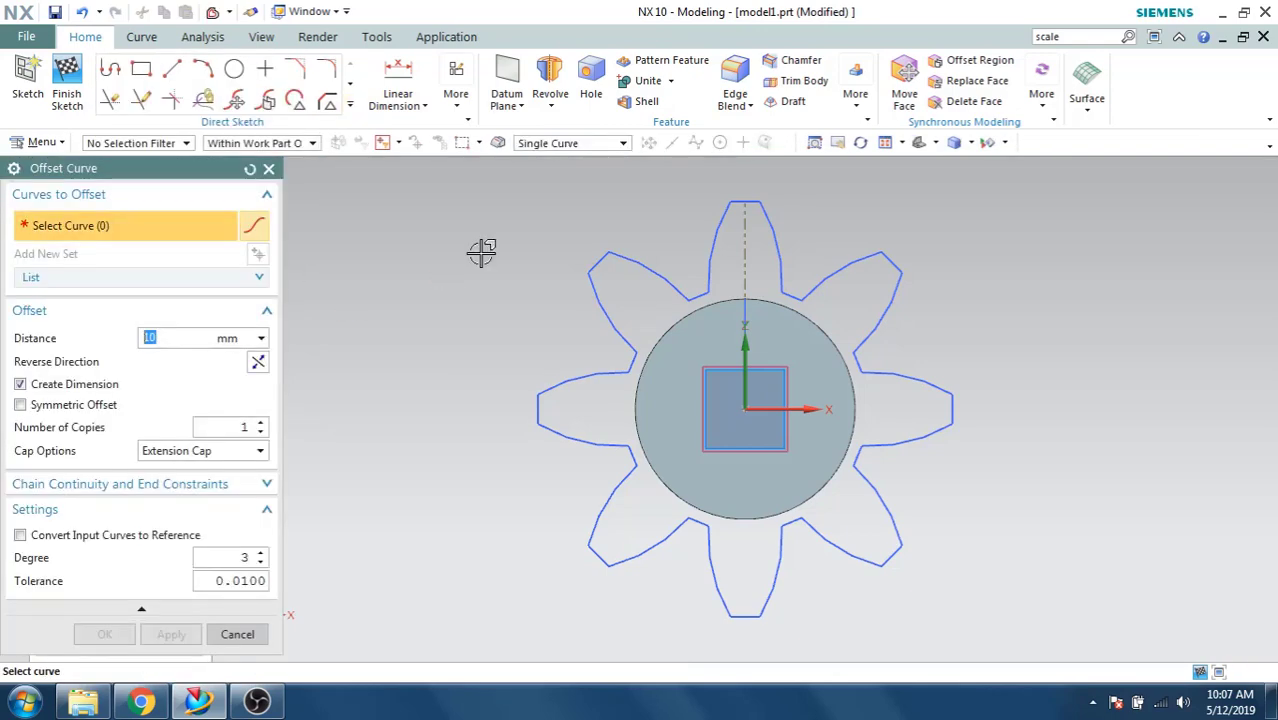
{"action": "left_click", "coordinate": [565, 147]}
{"action": "left_click", "coordinate": [585, 174]}
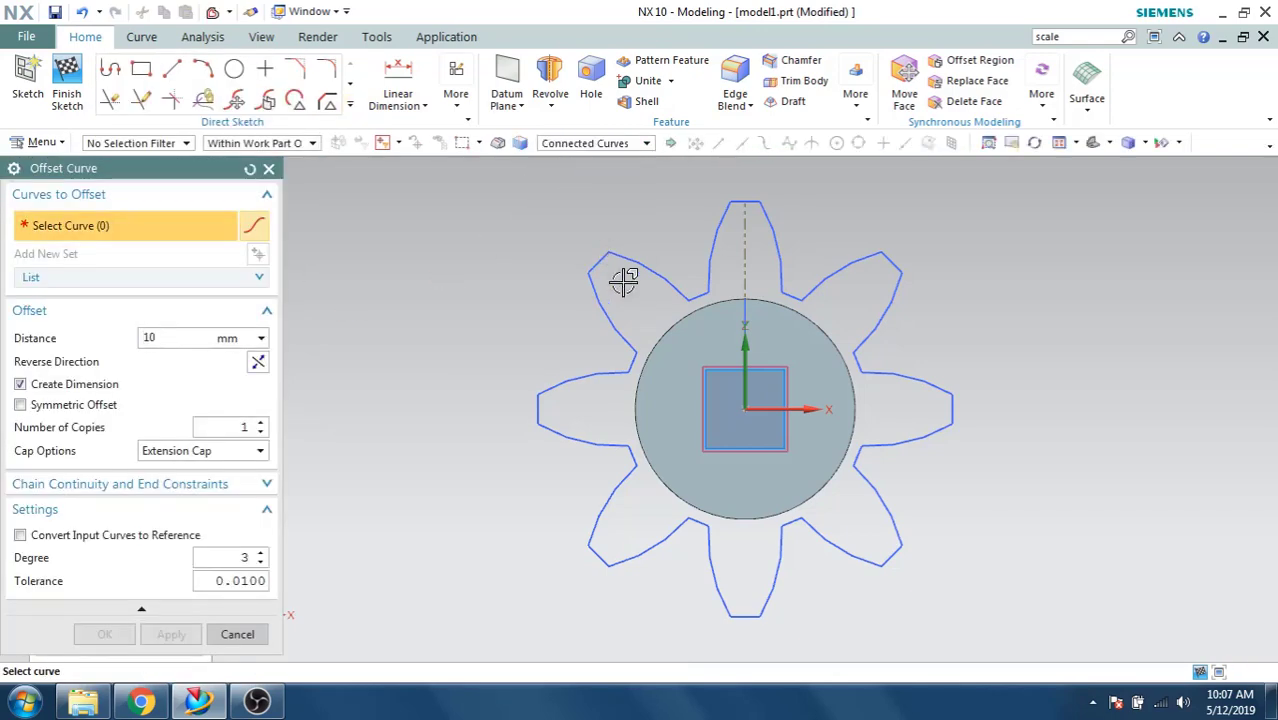
{"action": "left_click", "coordinate": [633, 268]}
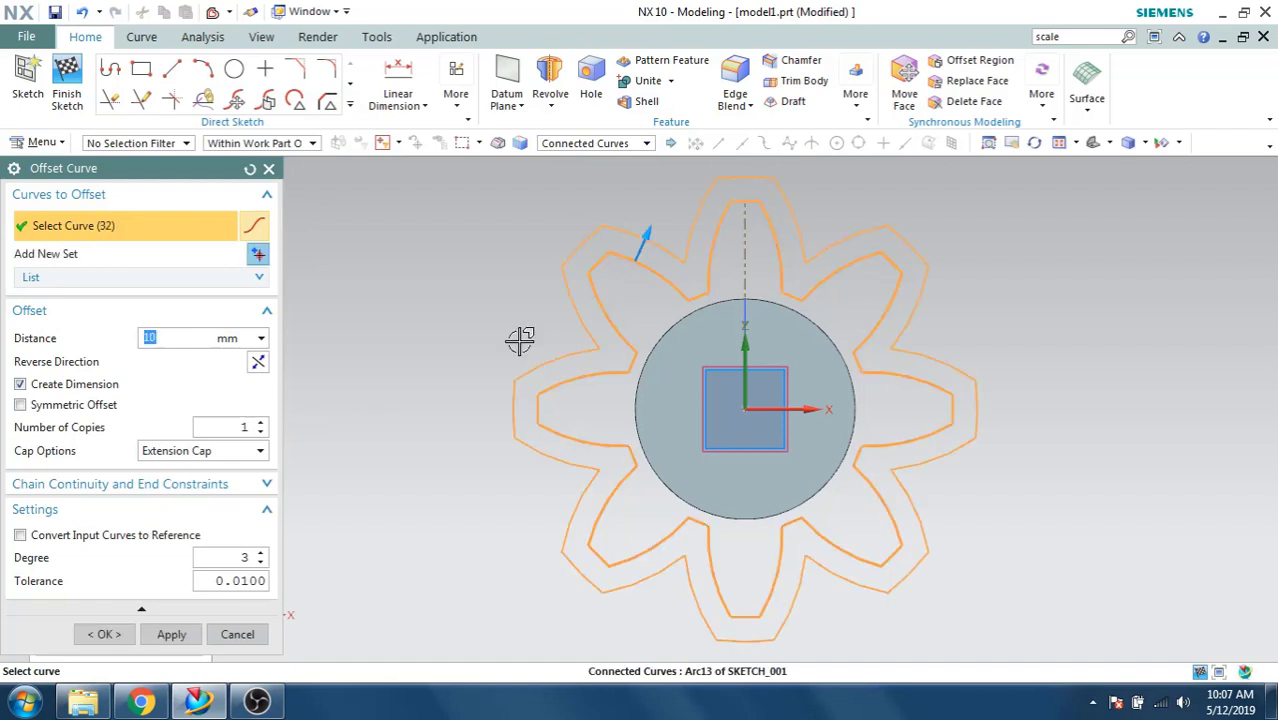
{"action": "left_click", "coordinate": [258, 361]}
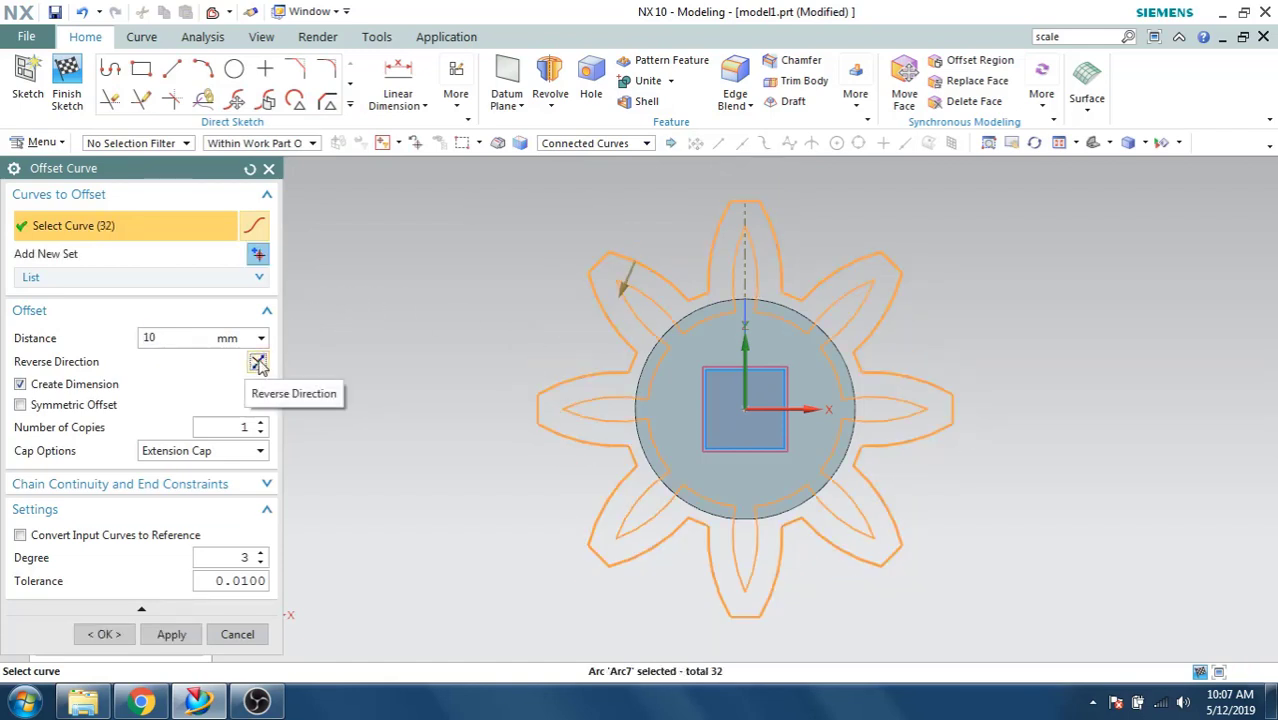
Set the offset distance to 3 mm and create the inner copy of the blade profile.
{"action": "double_click", "coordinate": [177, 338]}
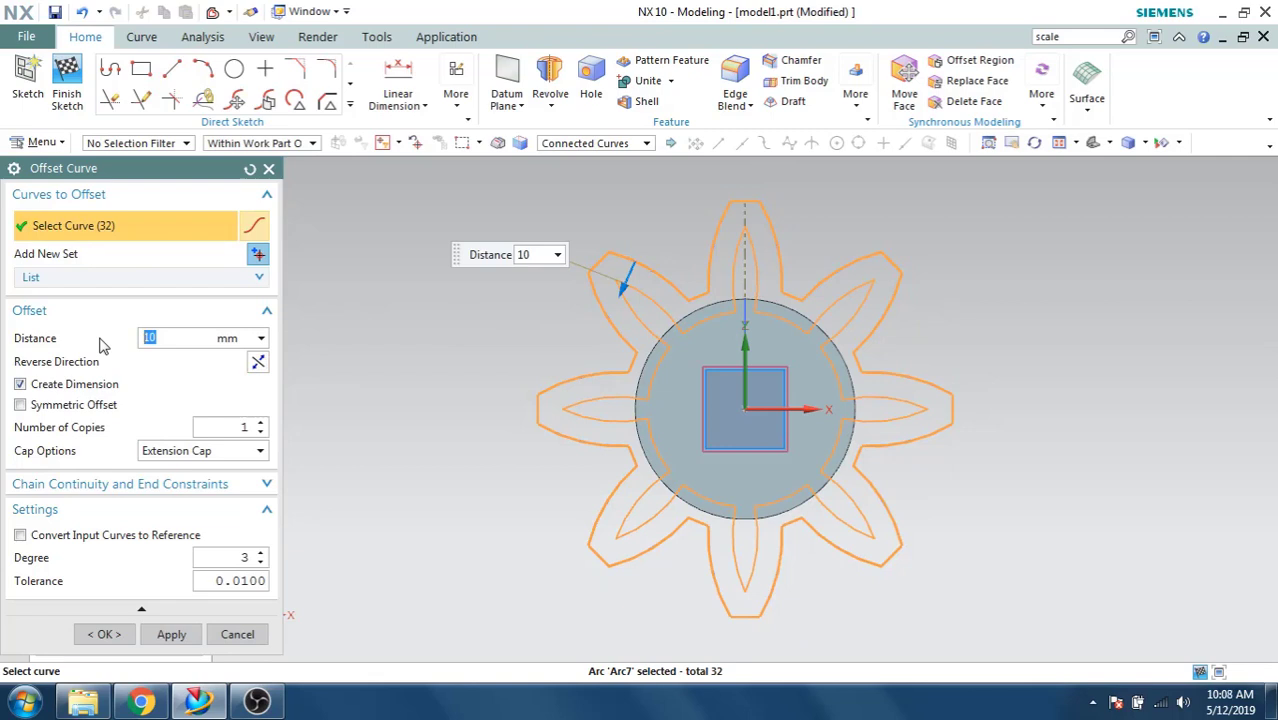
{"action": "type", "text": "1"}
{"action": "type", "text": "2"}
{"action": "key", "text": "Return"}
{"action": "type", "text": "3"}
{"action": "key", "text": "Return"}
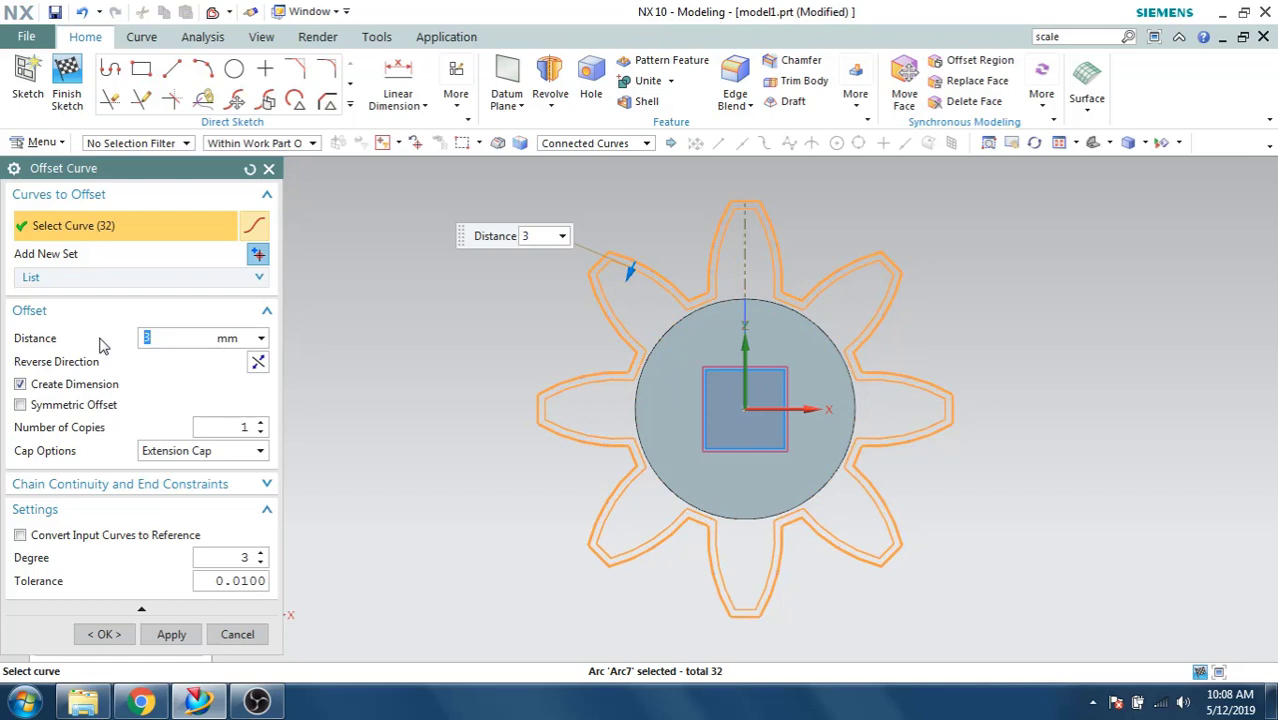
{"action": "left_click", "coordinate": [97, 631]}
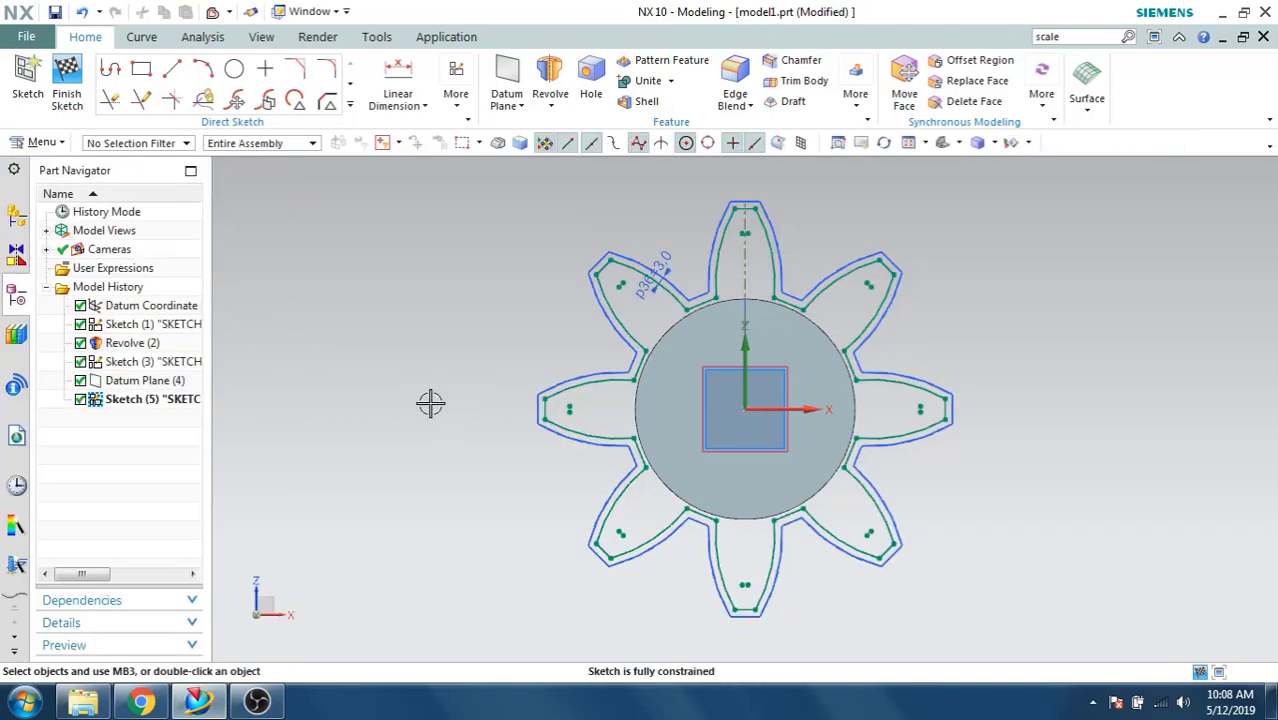
Hide the original eight-blade sketch on the flange face.
{"action": "left_click", "coordinate": [118, 362]}
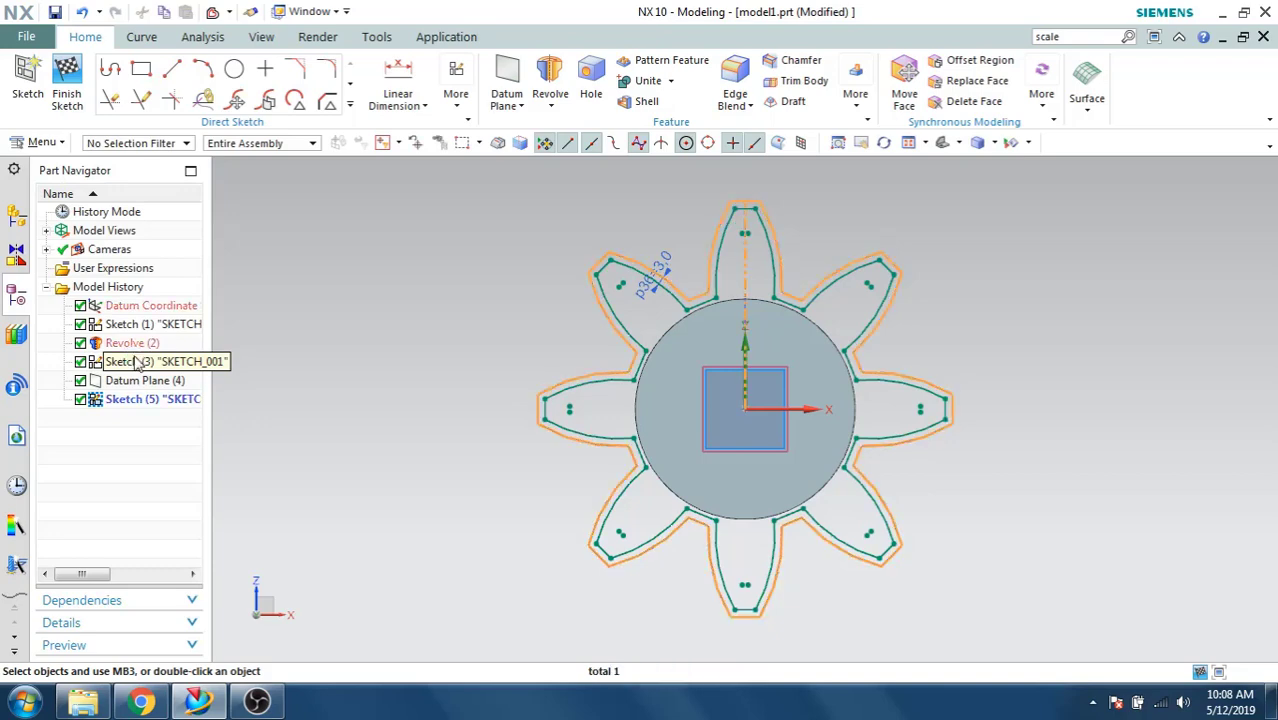
{"action": "right_click", "coordinate": [118, 362]}
{"action": "left_click", "coordinate": [196, 18]}
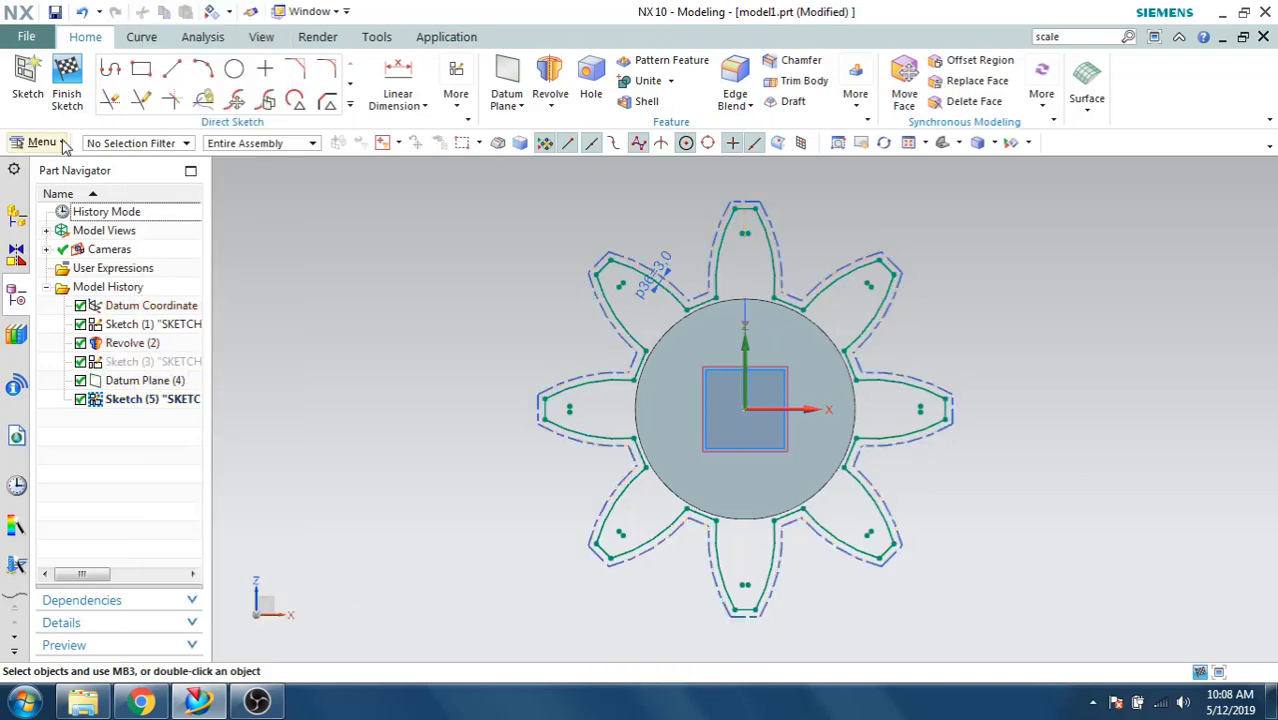
Rotate all the offset blade curves 15° about the sketch origin with Move Curve.
{"action": "left_click", "coordinate": [350, 108]}
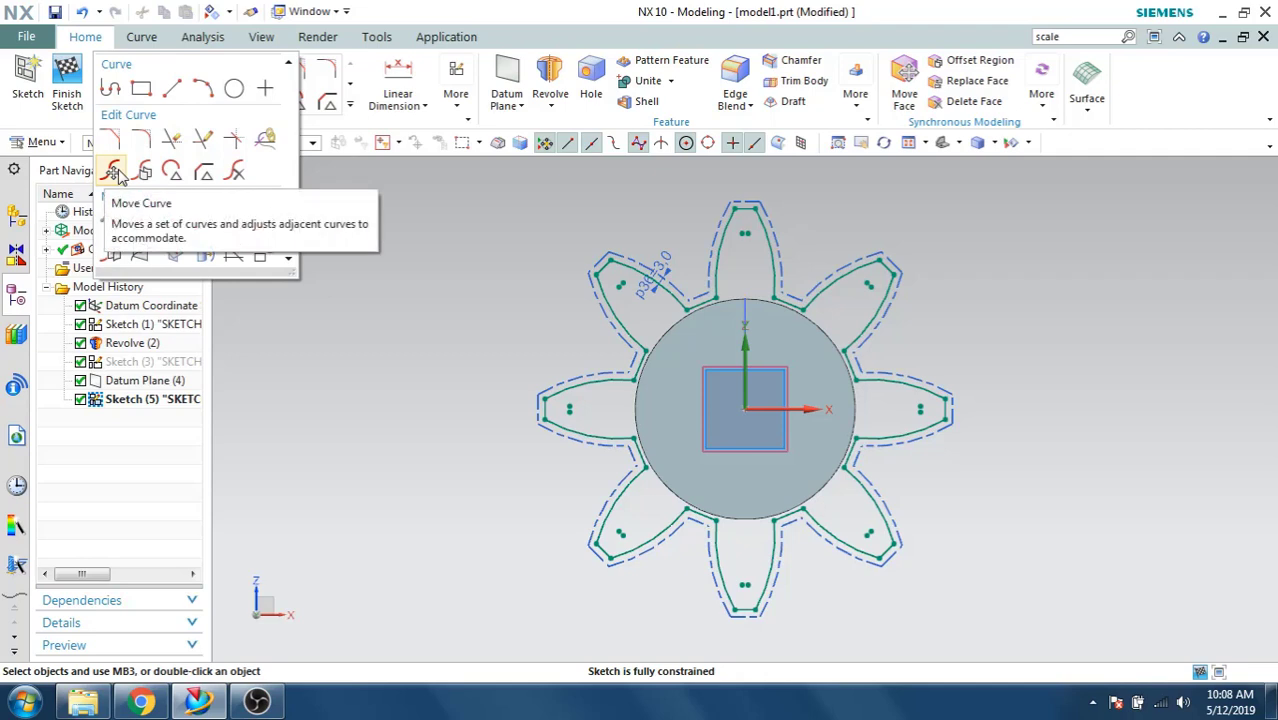
{"action": "left_click", "coordinate": [114, 172]}
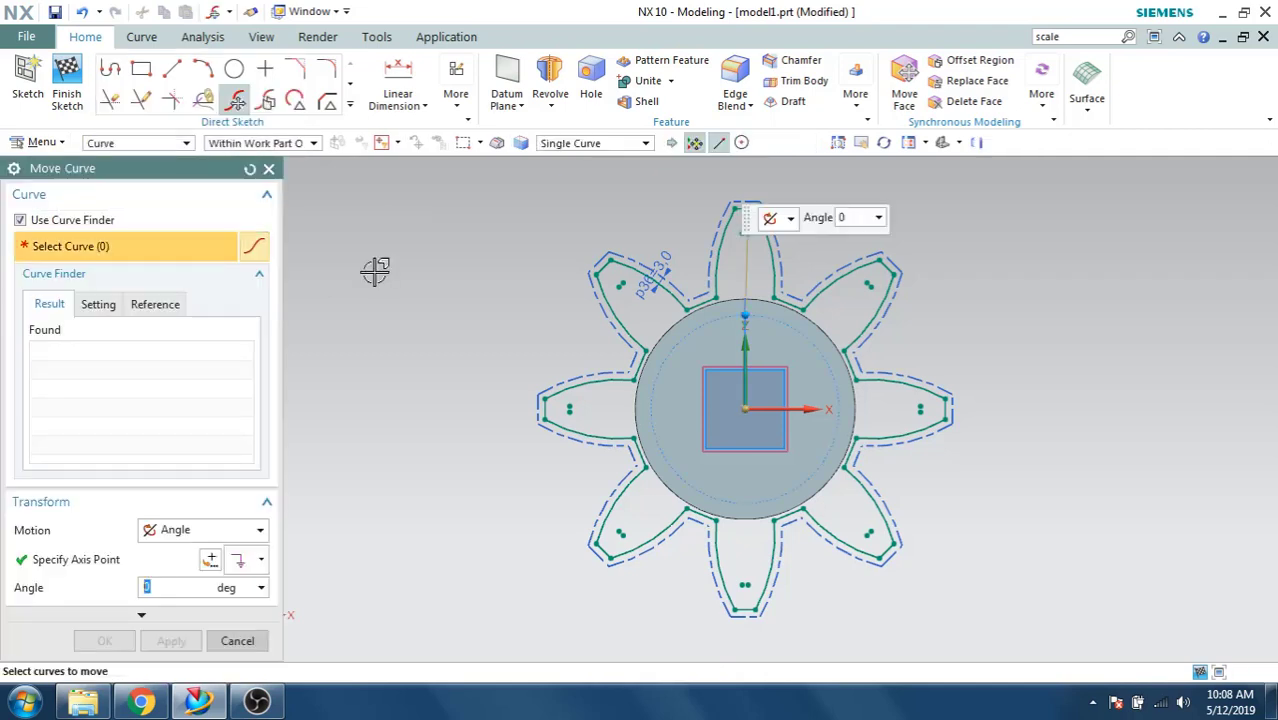
{"action": "scroll", "coordinate": [455, 288], "scroll_direction": "down", "scroll_amount": 1}
{"action": "scroll", "coordinate": [457, 288], "scroll_direction": "up", "scroll_amount": 2}
{"action": "left_click_drag", "start_coordinate": [448, 187], "coordinate": [891, 573]}
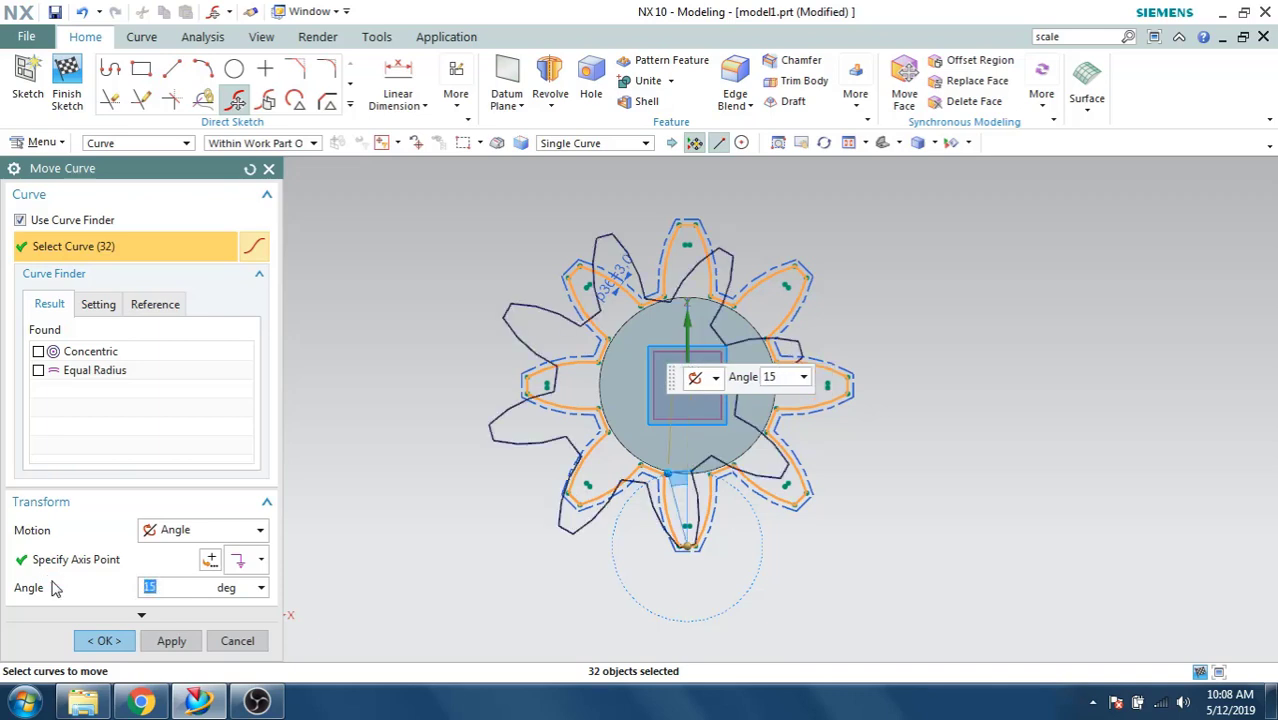
{"action": "left_click", "coordinate": [166, 559]}
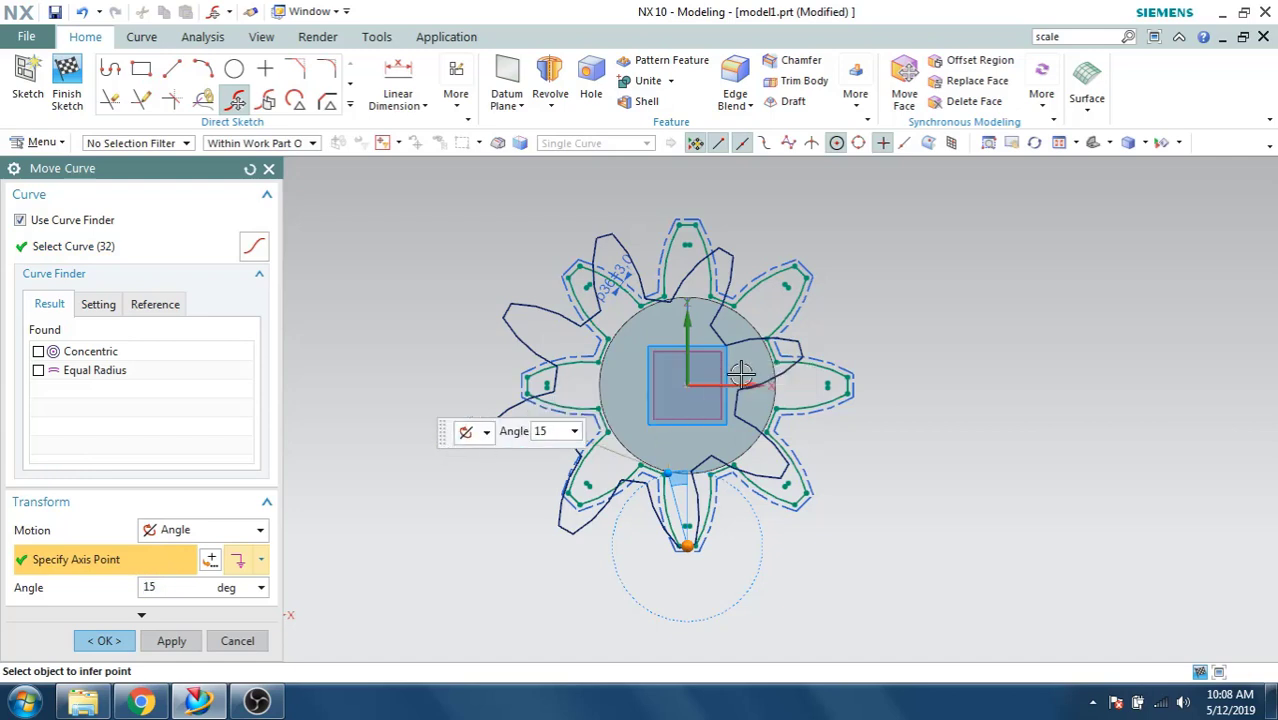
{"action": "left_click", "coordinate": [683, 388]}
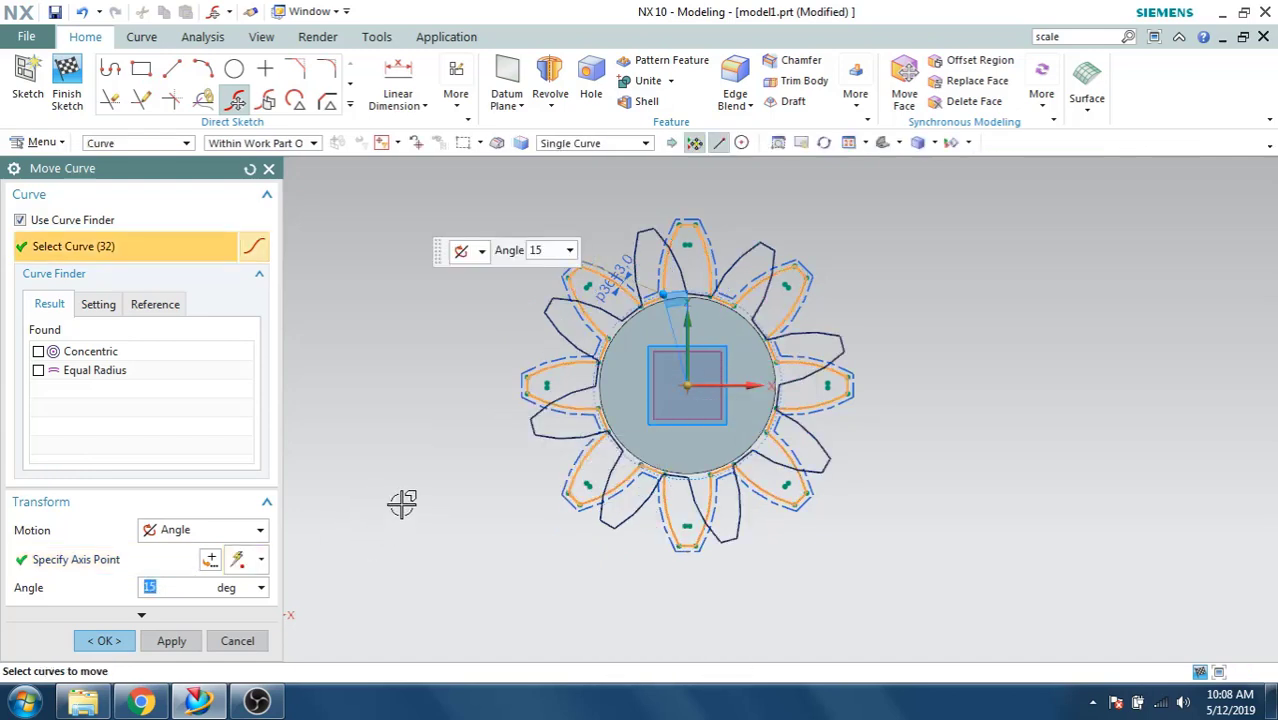
{"action": "left_click", "coordinate": [103, 640]}
{"action": "left_click", "coordinate": [377, 371]}
{"action": "mouse_move", "coordinate": [448, 391]}
{"action": "middle_mouse_down"}
{"action": "mouse_move", "coordinate": [454, 423]}
{"action": "mouse_move", "coordinate": [485, 443]}
{"action": "mouse_move", "coordinate": [462, 431]}
{"action": "middle_mouse_up"}
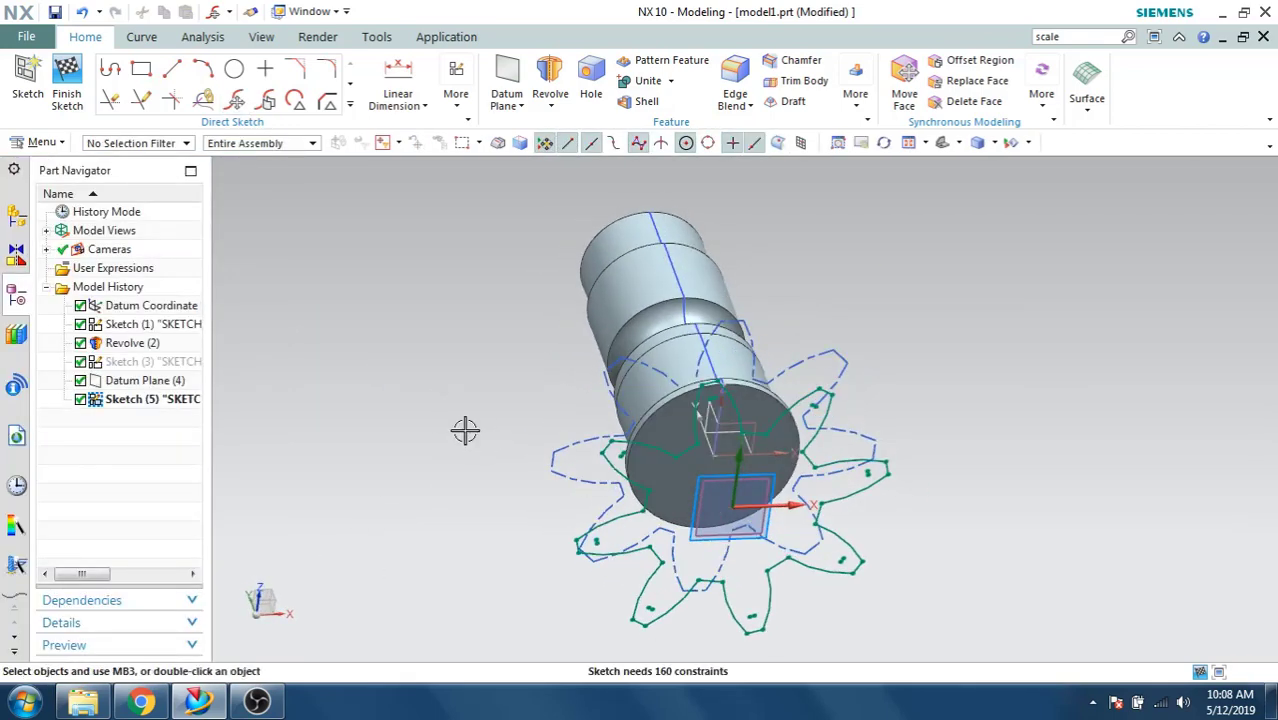
Finish the sketch and show the flange-face blade sketch again to compare both profiles.
{"action": "left_click", "coordinate": [67, 88]}
{"action": "left_click", "coordinate": [130, 363]}
{"action": "right_click", "coordinate": [130, 363]}
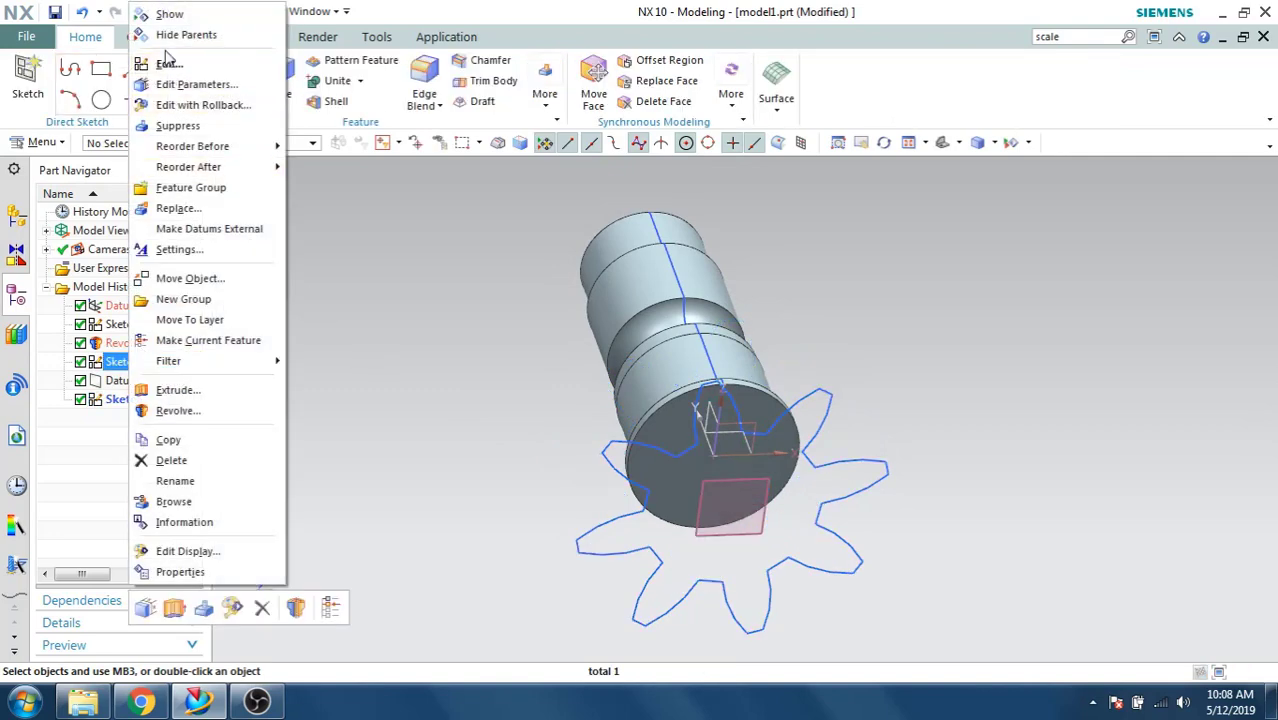
{"action": "left_click", "coordinate": [168, 11]}
{"action": "mouse_move", "coordinate": [407, 331]}
{"action": "middle_mouse_down"}
{"action": "mouse_move", "coordinate": [326, 314]}
{"action": "mouse_move", "coordinate": [332, 337]}
{"action": "mouse_move", "coordinate": [394, 297]}
{"action": "middle_mouse_up"}
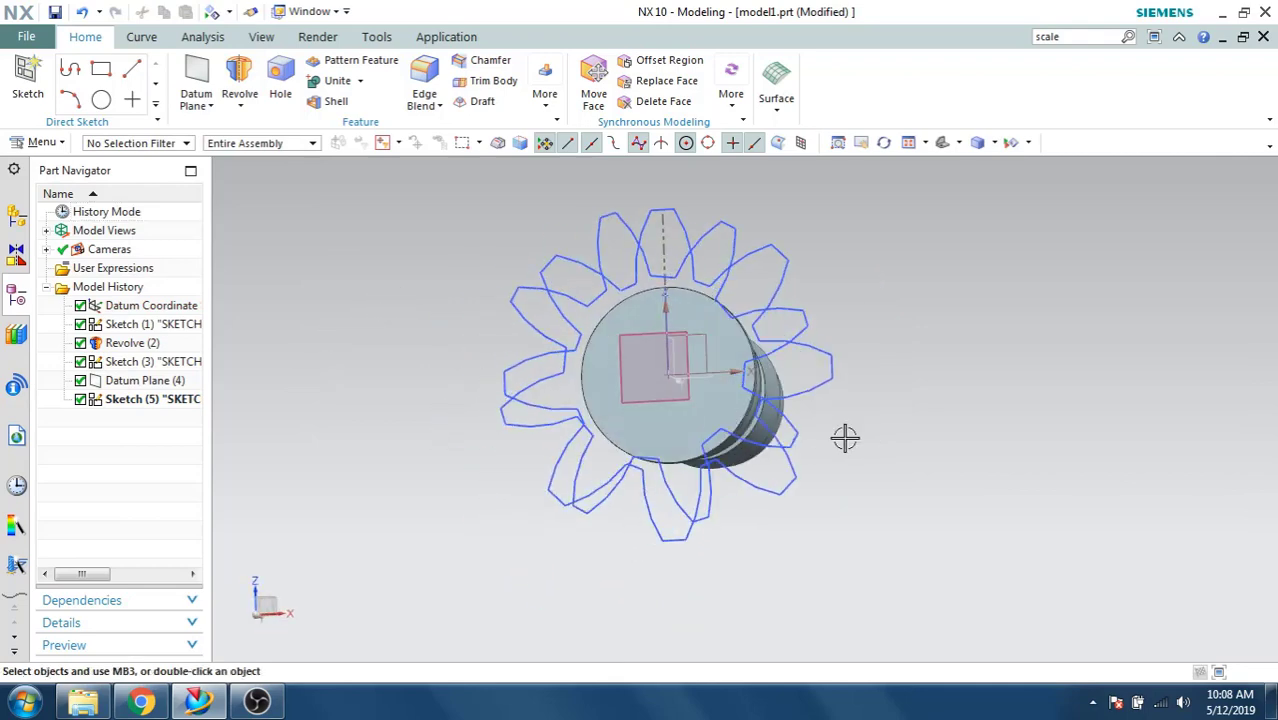
{"action": "key", "text": "F8"}
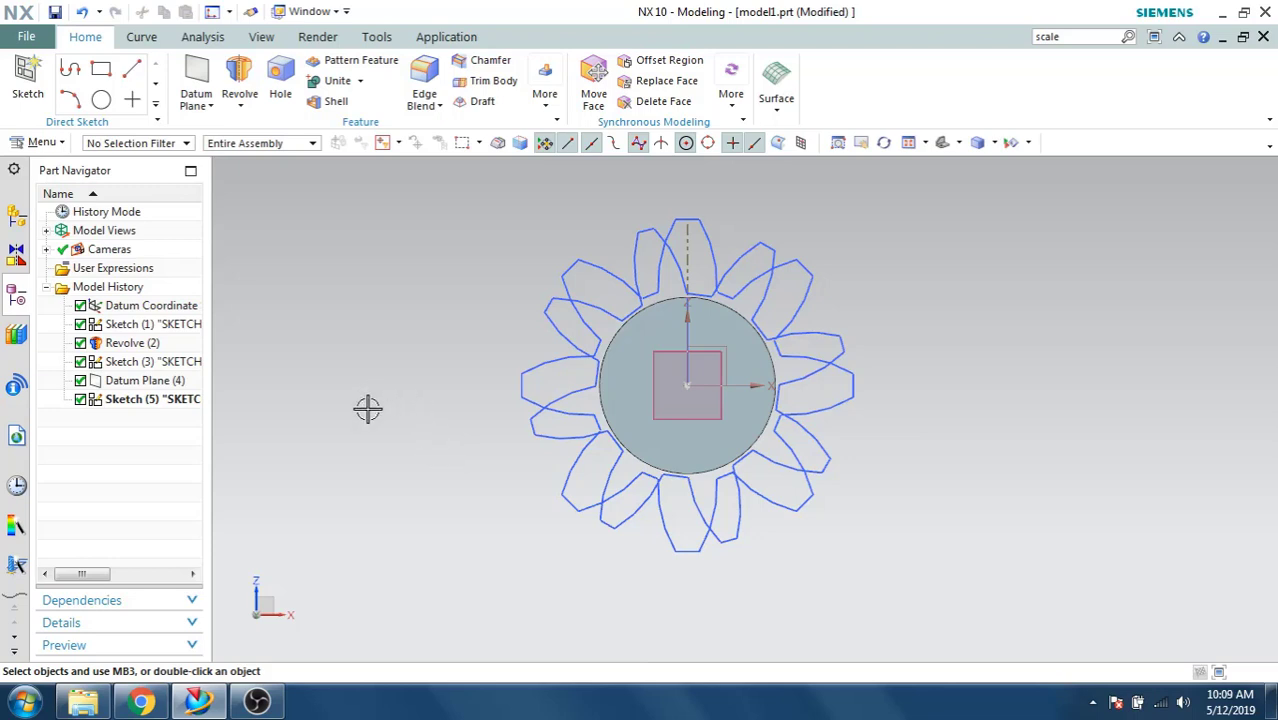
{"action": "middle_click_drag", "start_coordinate": [314, 389], "coordinate": [325, 408]}
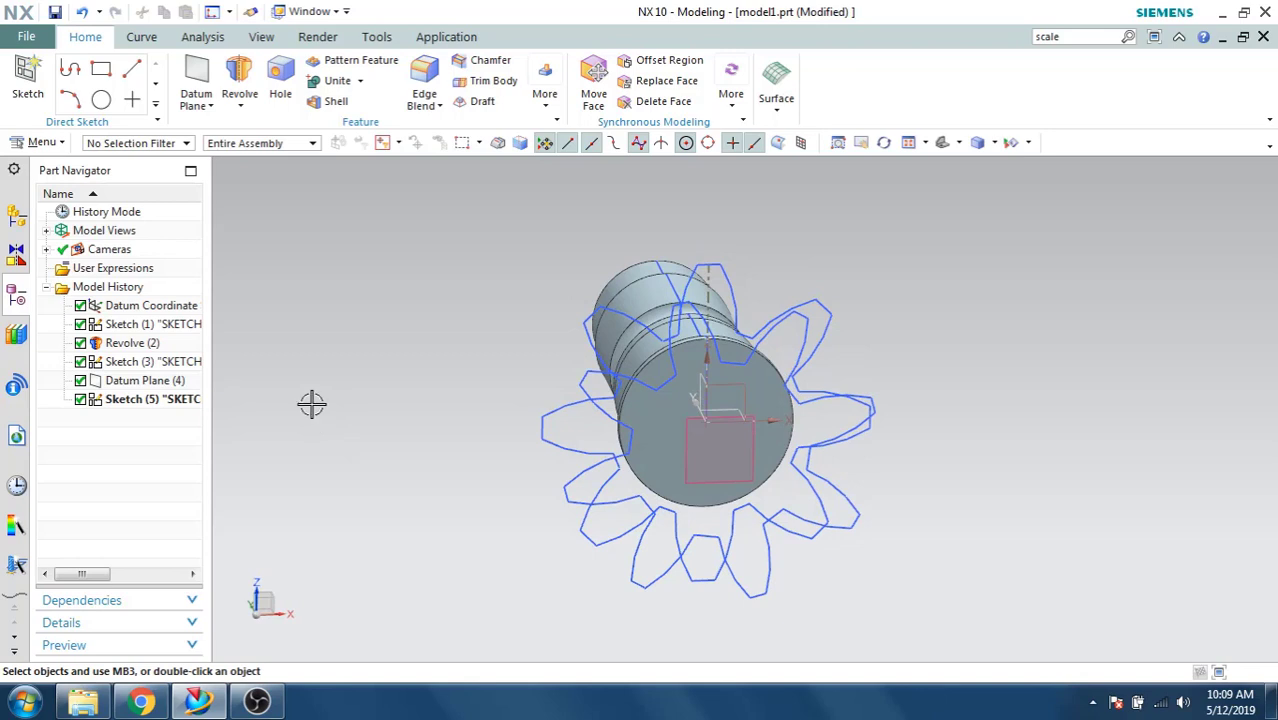
Create a datum plane offset 95 mm from the XZ plane, reversed to lie in front of the flange face.
{"action": "left_click", "coordinate": [195, 72]}
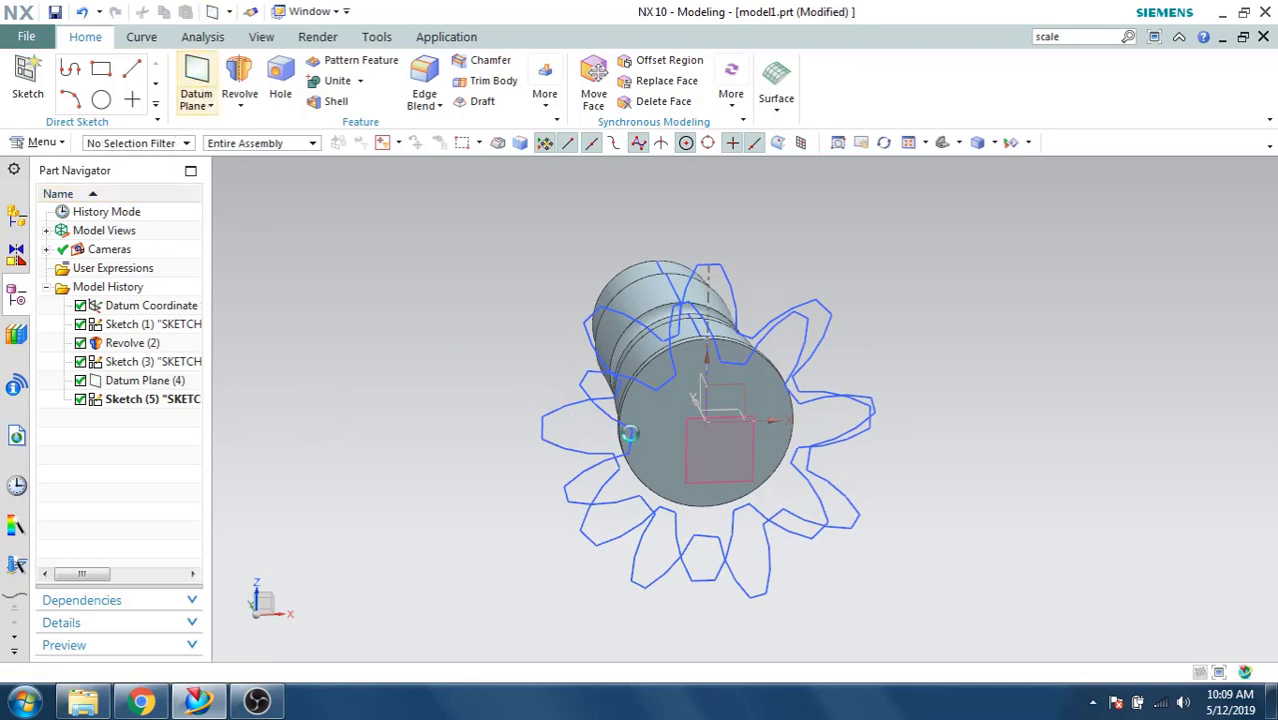
{"action": "middle_click_drag", "start_coordinate": [740, 392], "coordinate": [623, 398]}
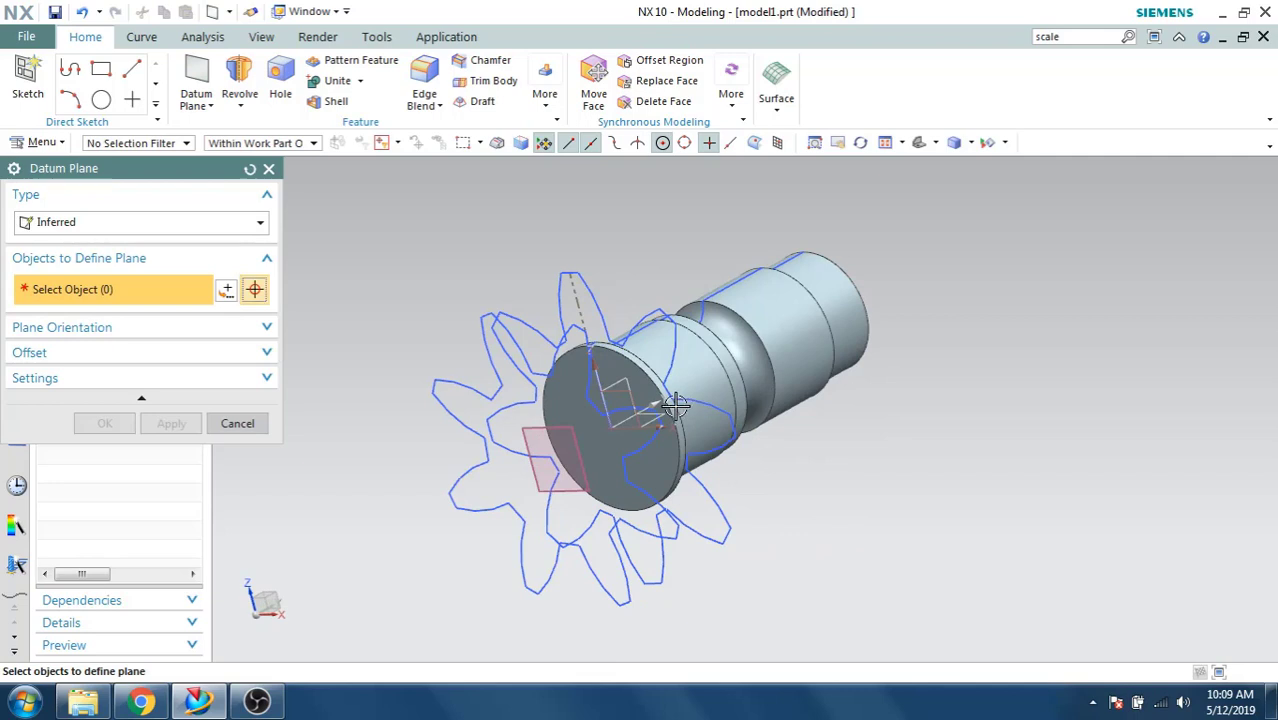
{"action": "left_click", "coordinate": [621, 392]}
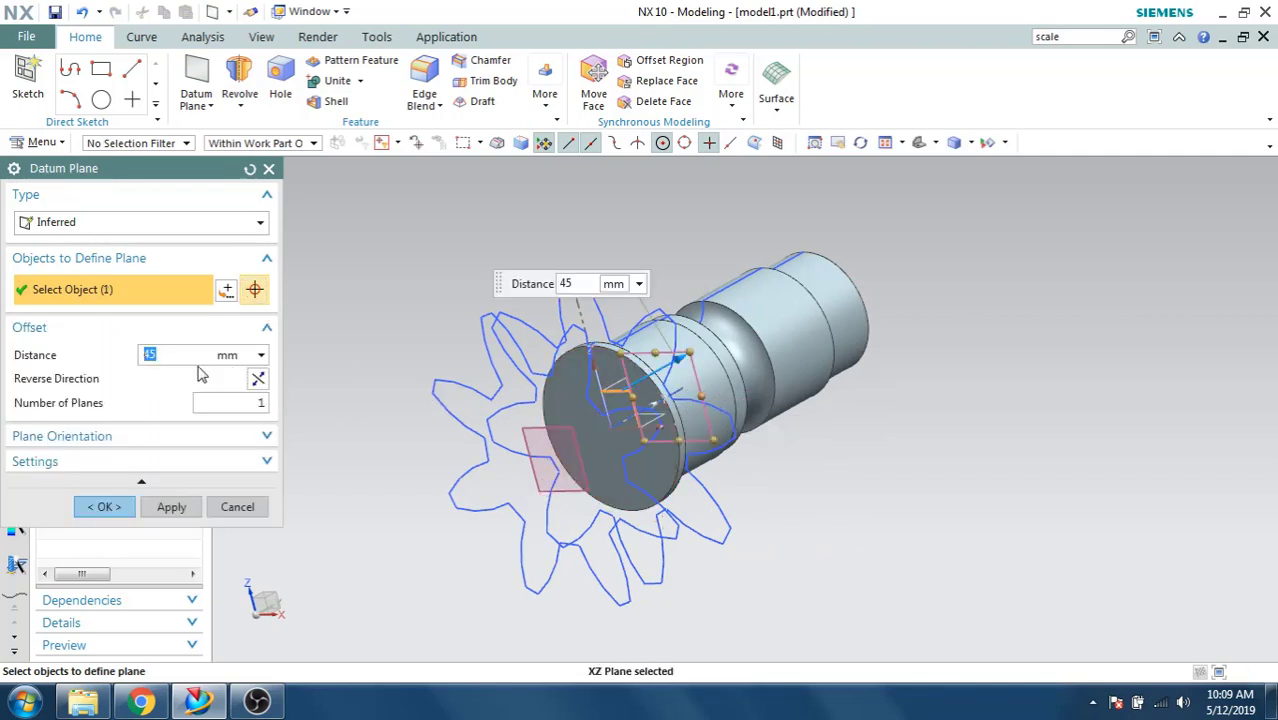
{"action": "key", "text": "Return"}
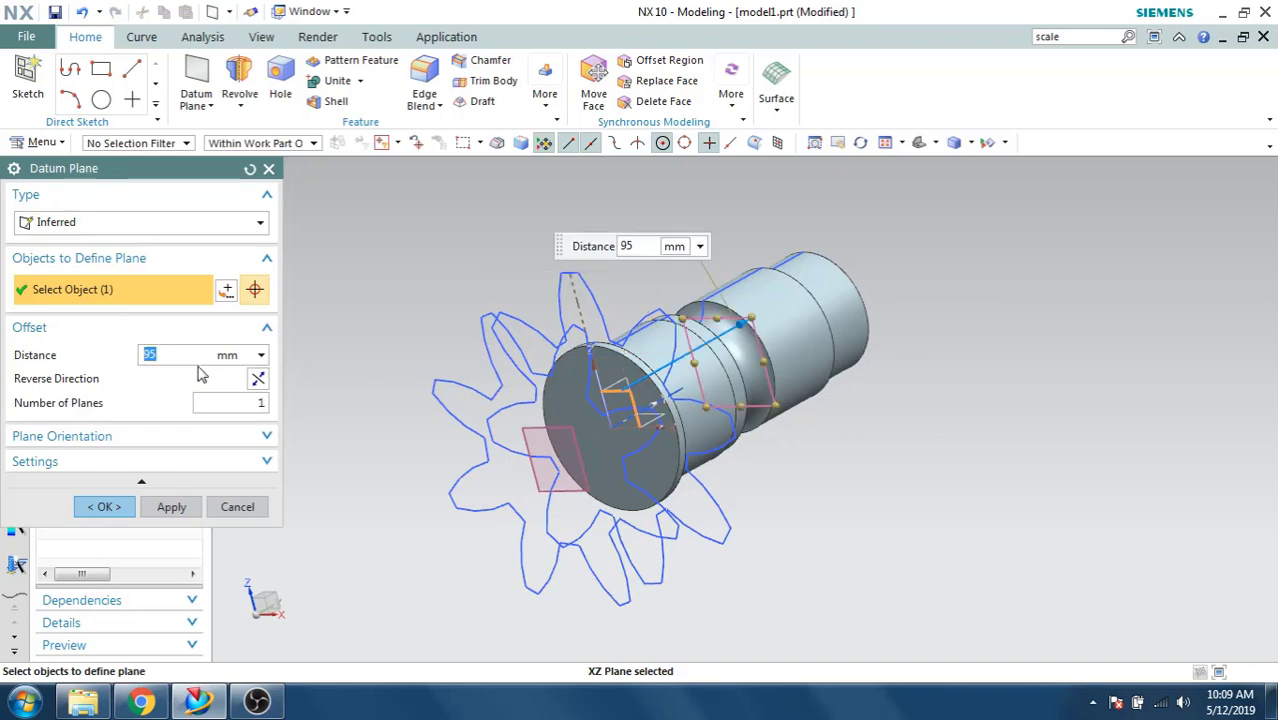
{"action": "left_click", "coordinate": [257, 377]}
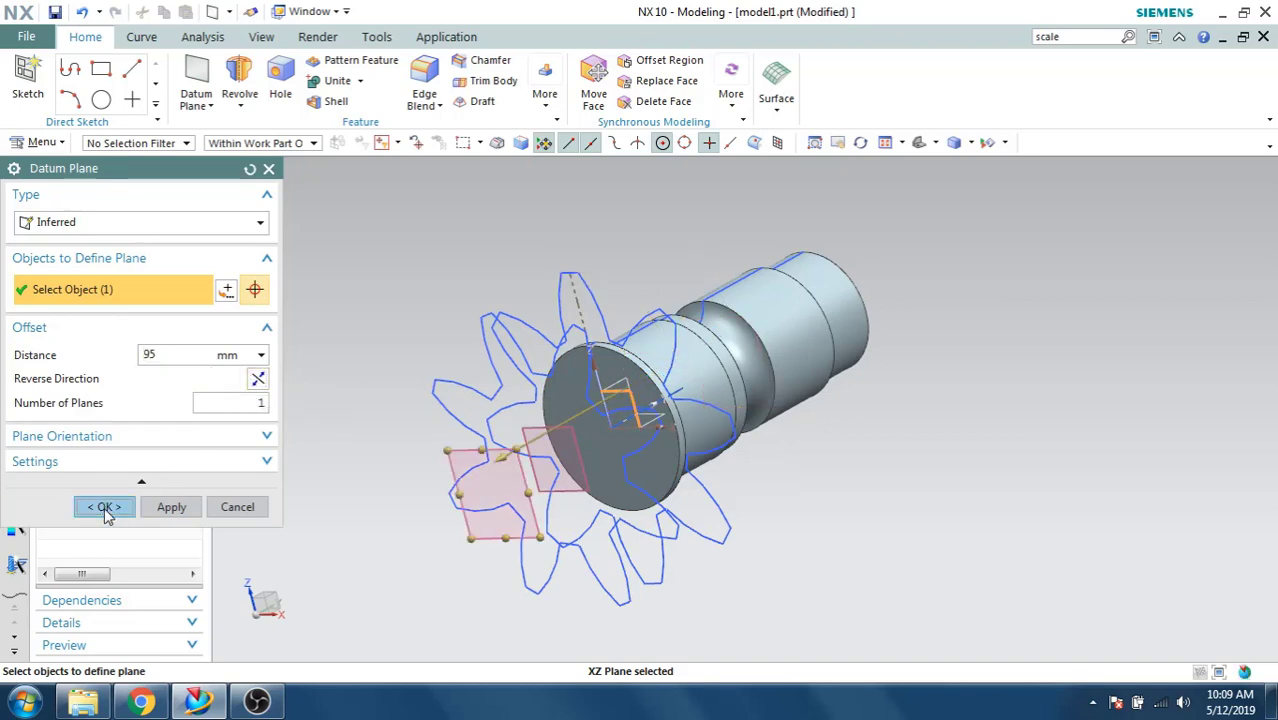
{"action": "left_click", "coordinate": [105, 507]}
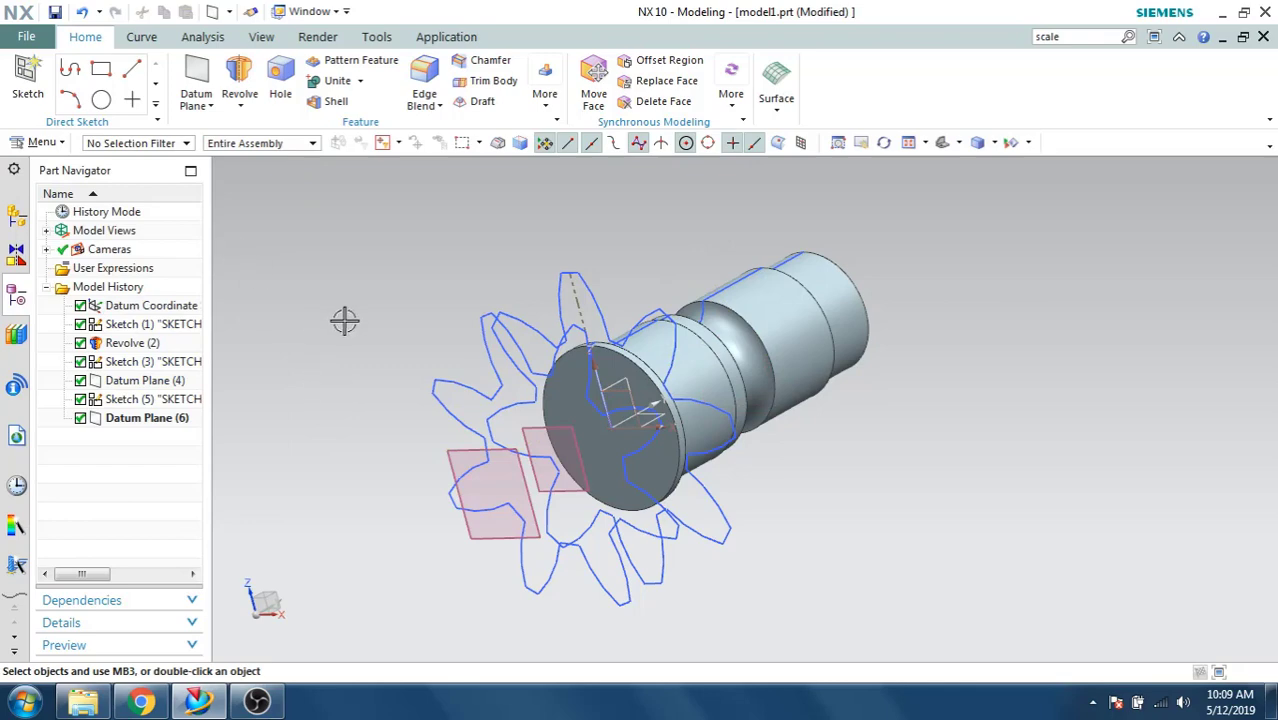
Create a sketch on the 95 mm datum plane and hide the rotated blade sketch.
{"action": "left_click", "coordinate": [28, 78]}
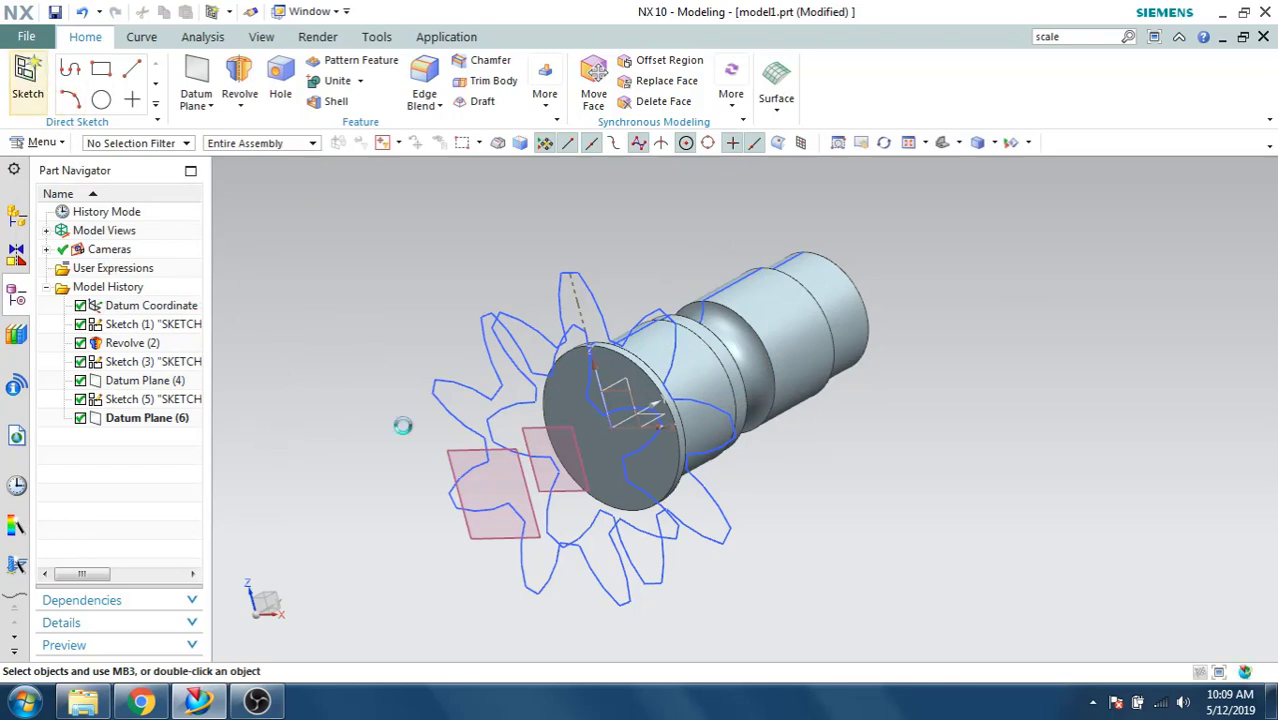
{"action": "left_click", "coordinate": [454, 457]}
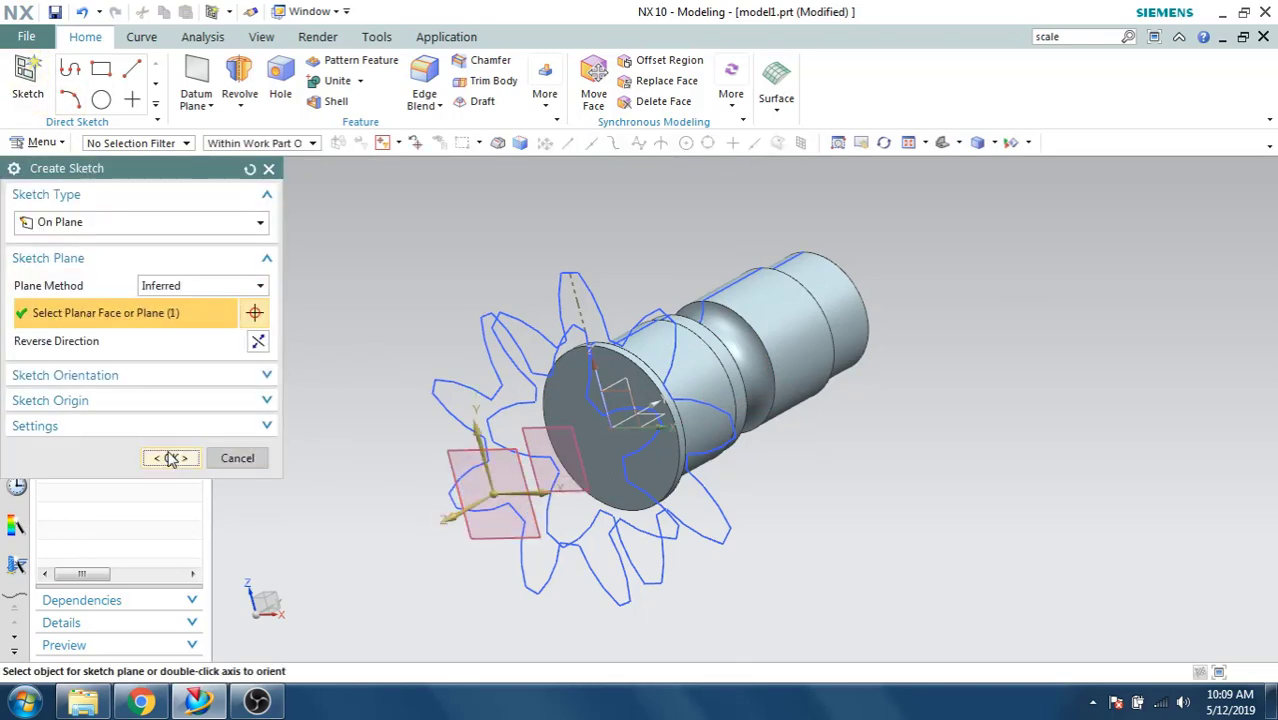
{"action": "left_click", "coordinate": [170, 458]}
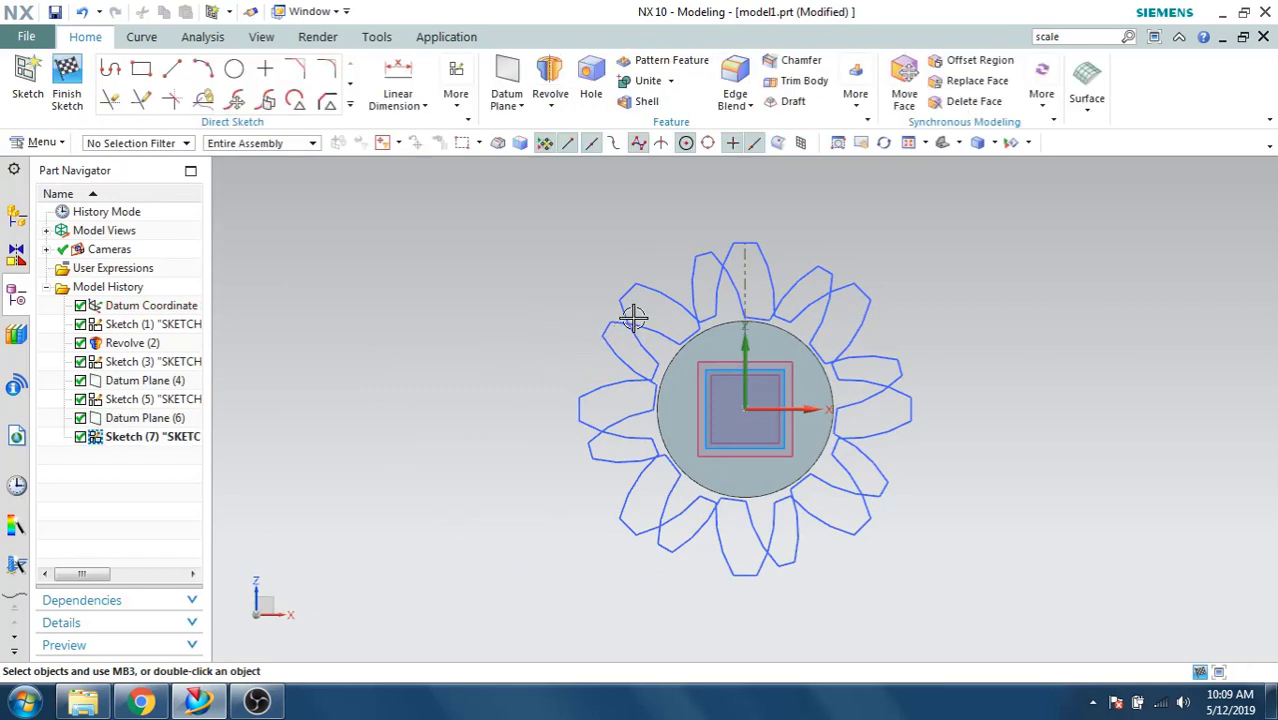
{"action": "right_click", "coordinate": [152, 400]}
{"action": "left_click", "coordinate": [188, 13]}
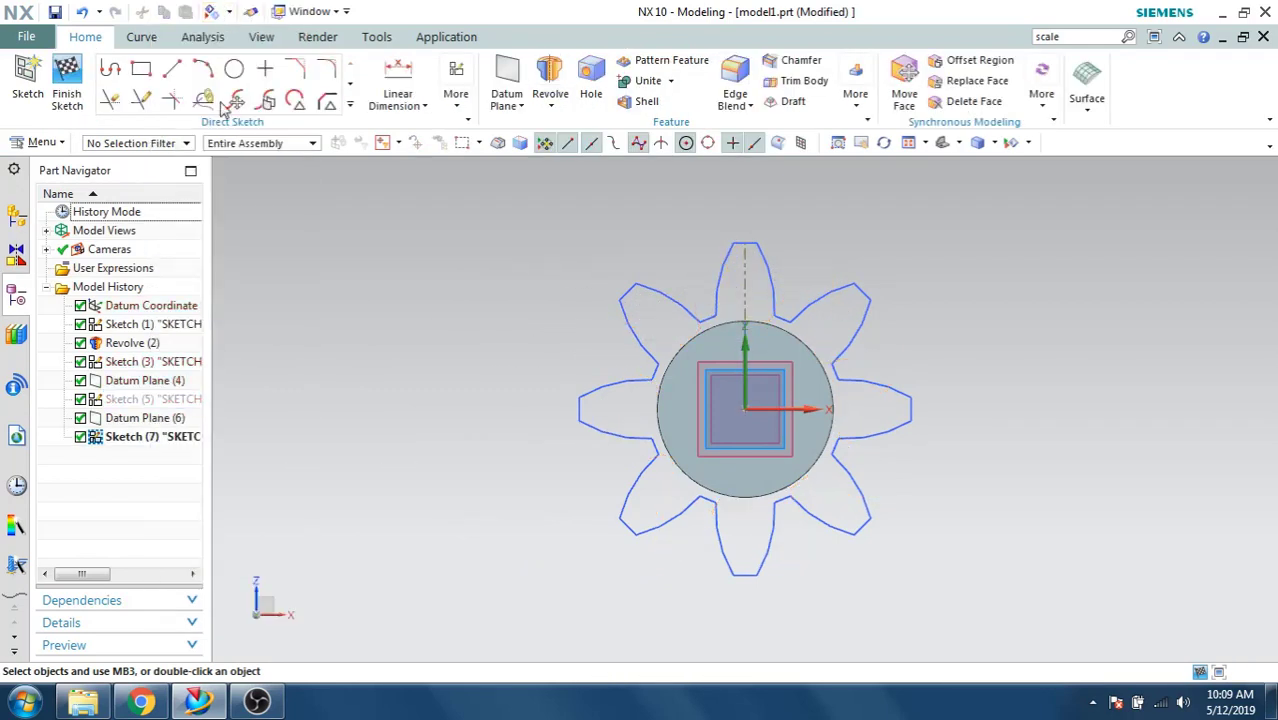
Offset the connected flange-face blade profile 5 mm inward into the new sketch.
{"action": "left_click", "coordinate": [350, 104]}
{"action": "left_click", "coordinate": [234, 221]}
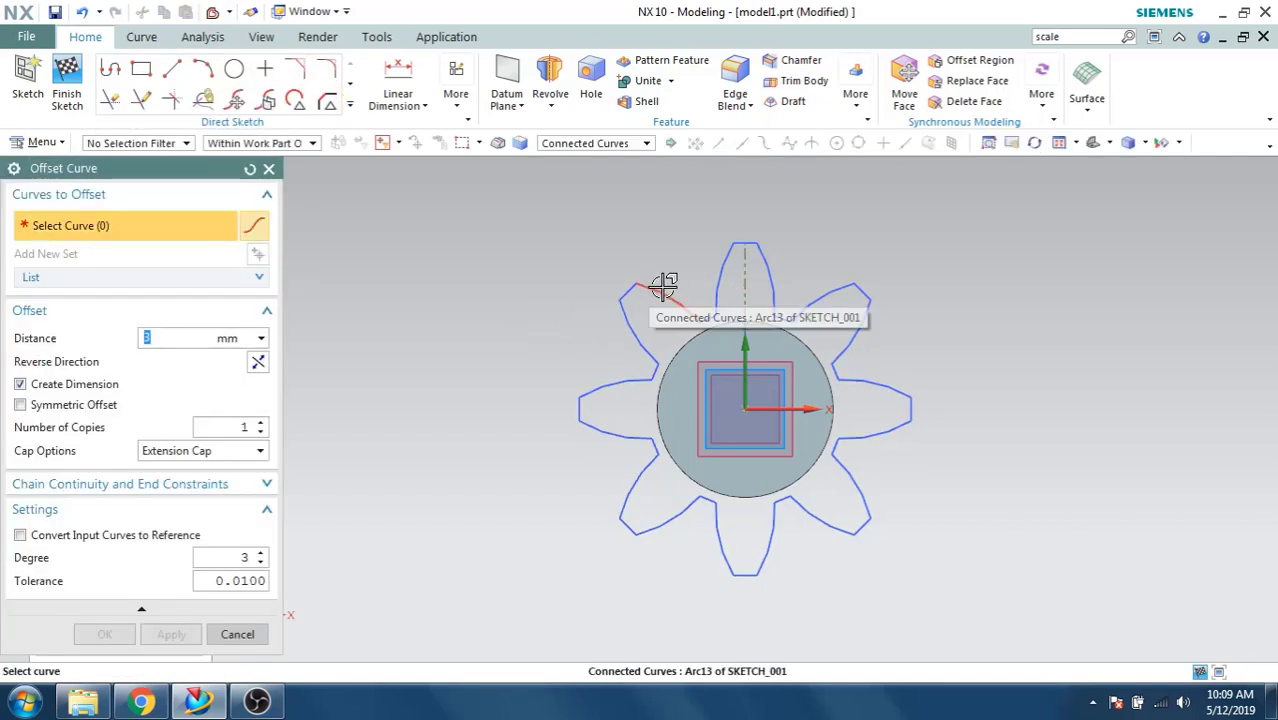
{"action": "left_click", "coordinate": [553, 146]}
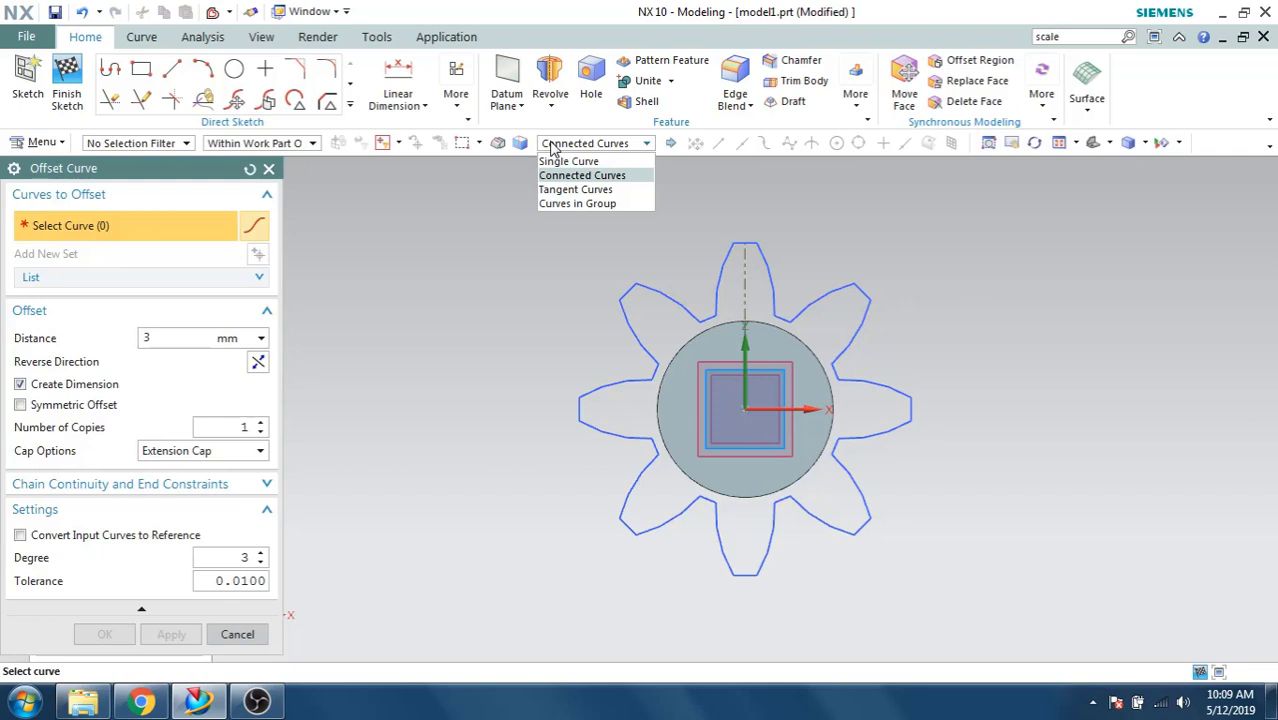
{"action": "left_click", "coordinate": [572, 175]}
{"action": "left_click", "coordinate": [634, 292]}
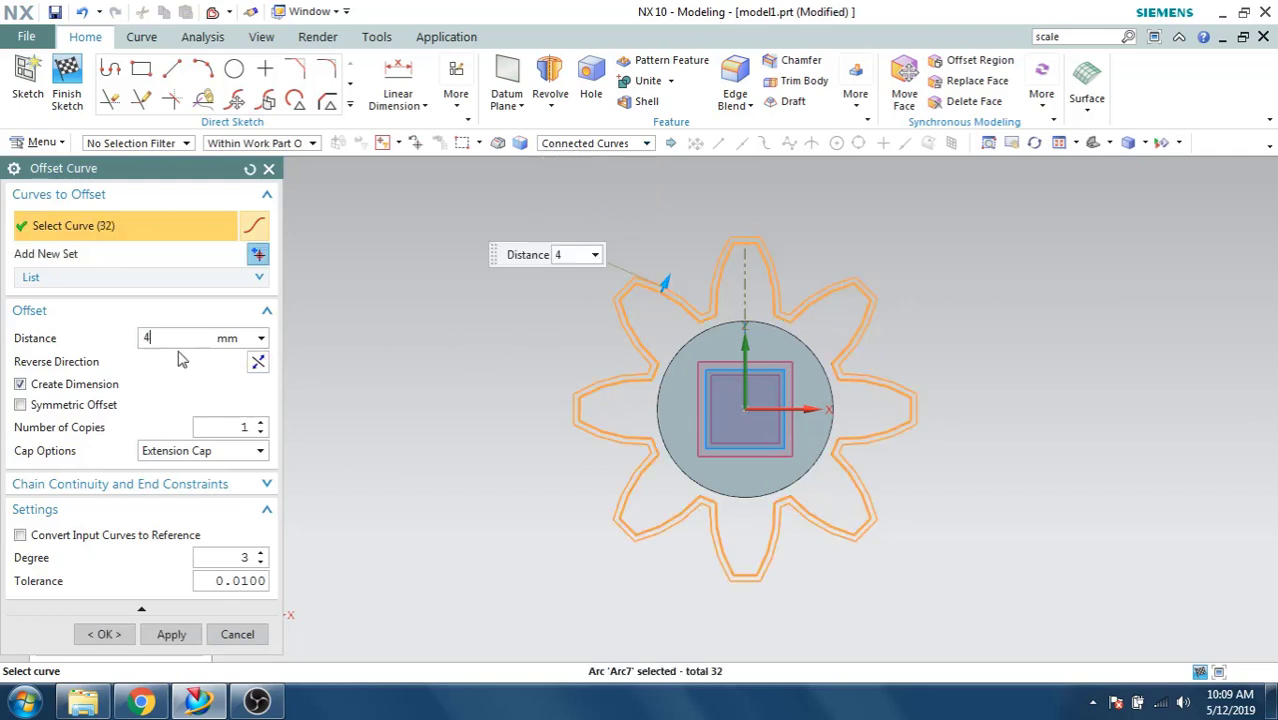
{"action": "type", "text": "4"}
{"action": "key", "text": "Return"}
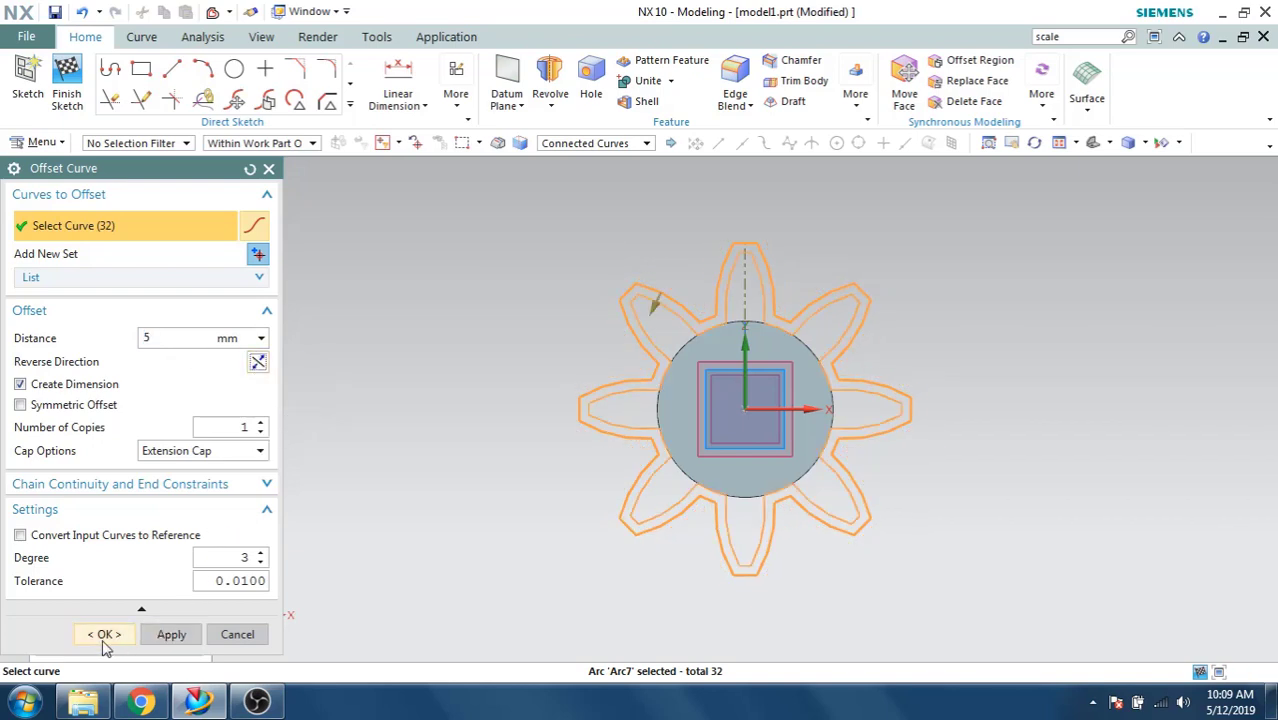
{"action": "left_click", "coordinate": [104, 640]}
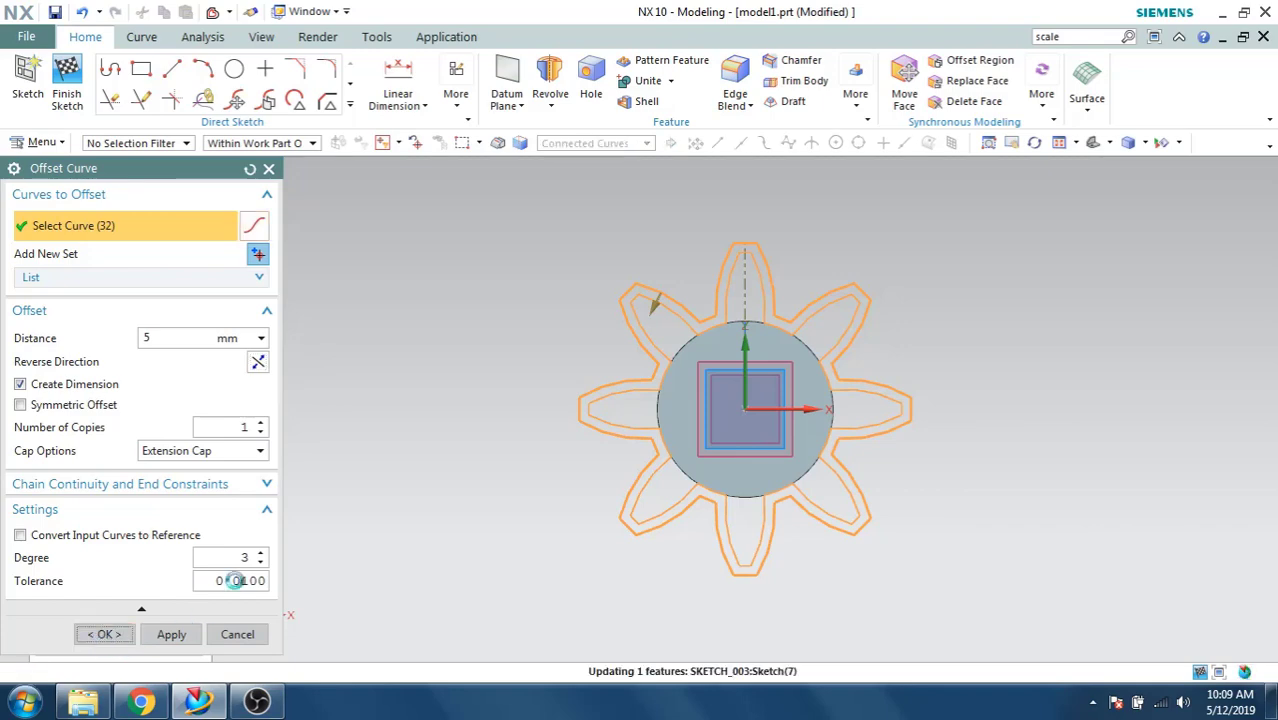
Hide the flange-face blade sketch and rotate the 32 inner offset curves 30 degrees about the sketch origin, turning off Continuous Auto Dimensioning.
{"action": "right_click", "coordinate": [145, 368]}
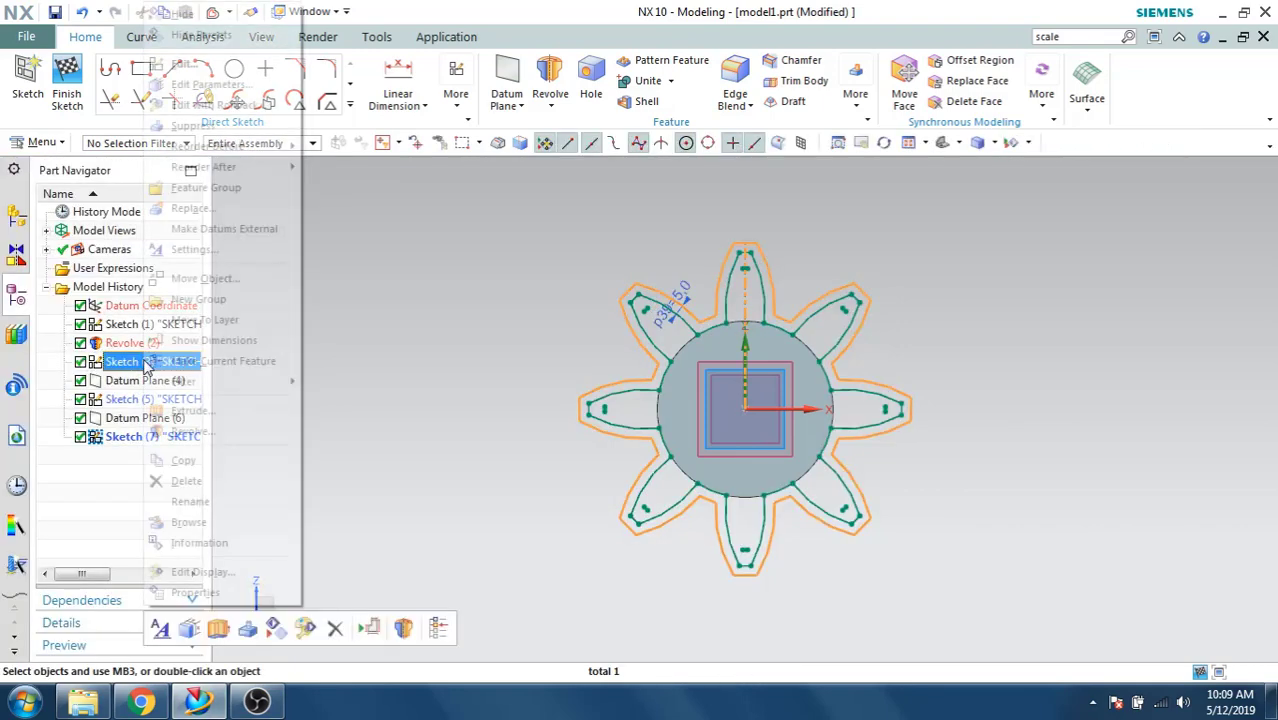
{"action": "left_click", "coordinate": [185, 14]}
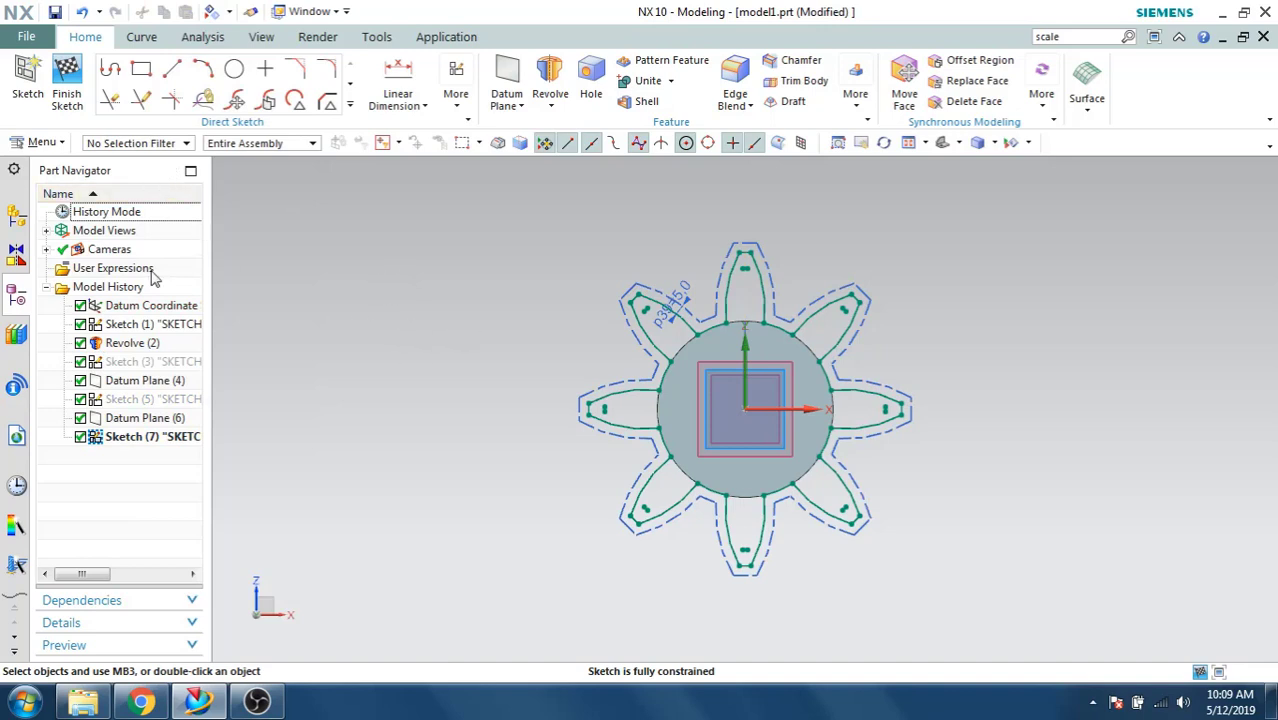
{"action": "left_click", "coordinate": [350, 104]}
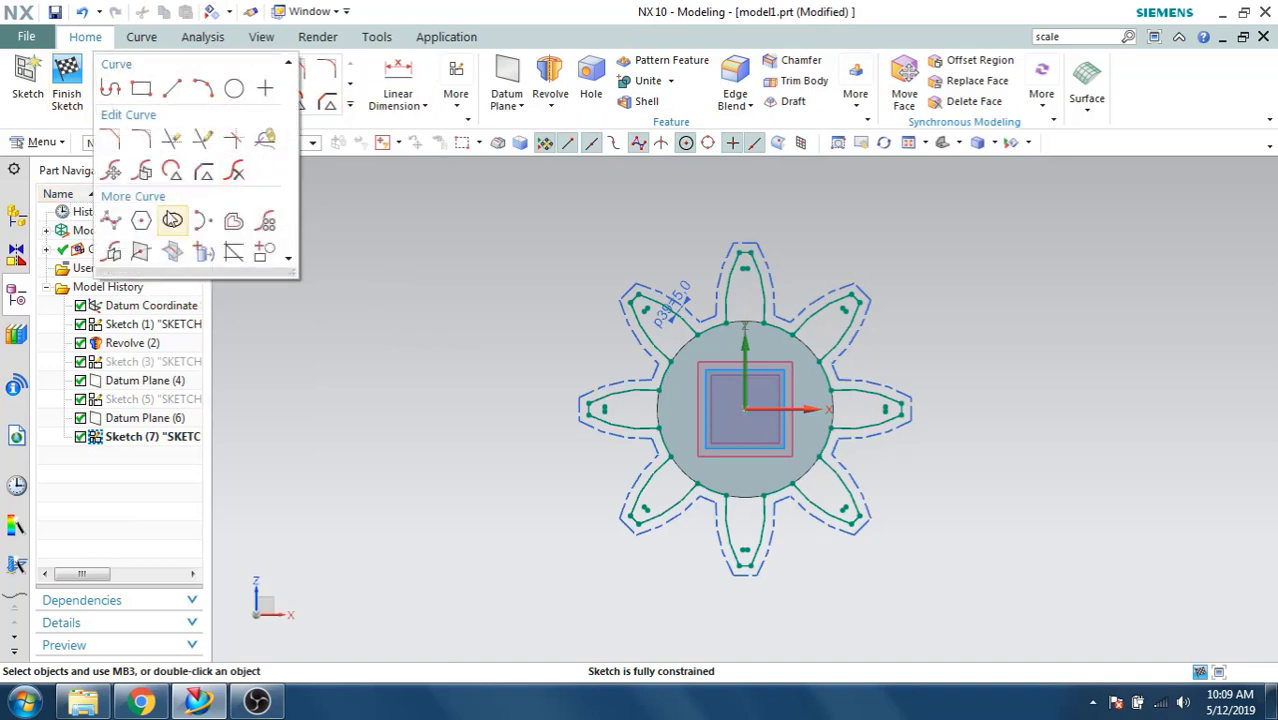
{"action": "left_click", "coordinate": [112, 171]}
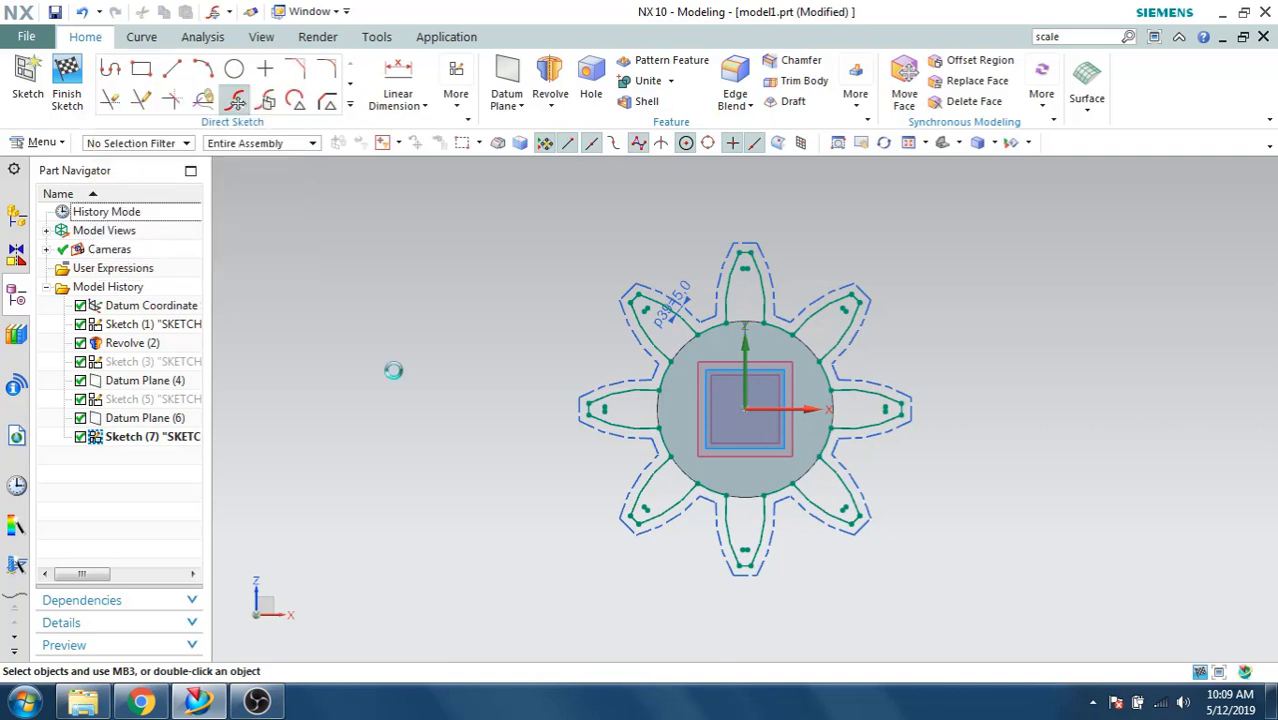
{"action": "left_click_drag", "start_coordinate": [489, 228], "coordinate": [972, 612]}
{"action": "left_click", "coordinate": [163, 563]}
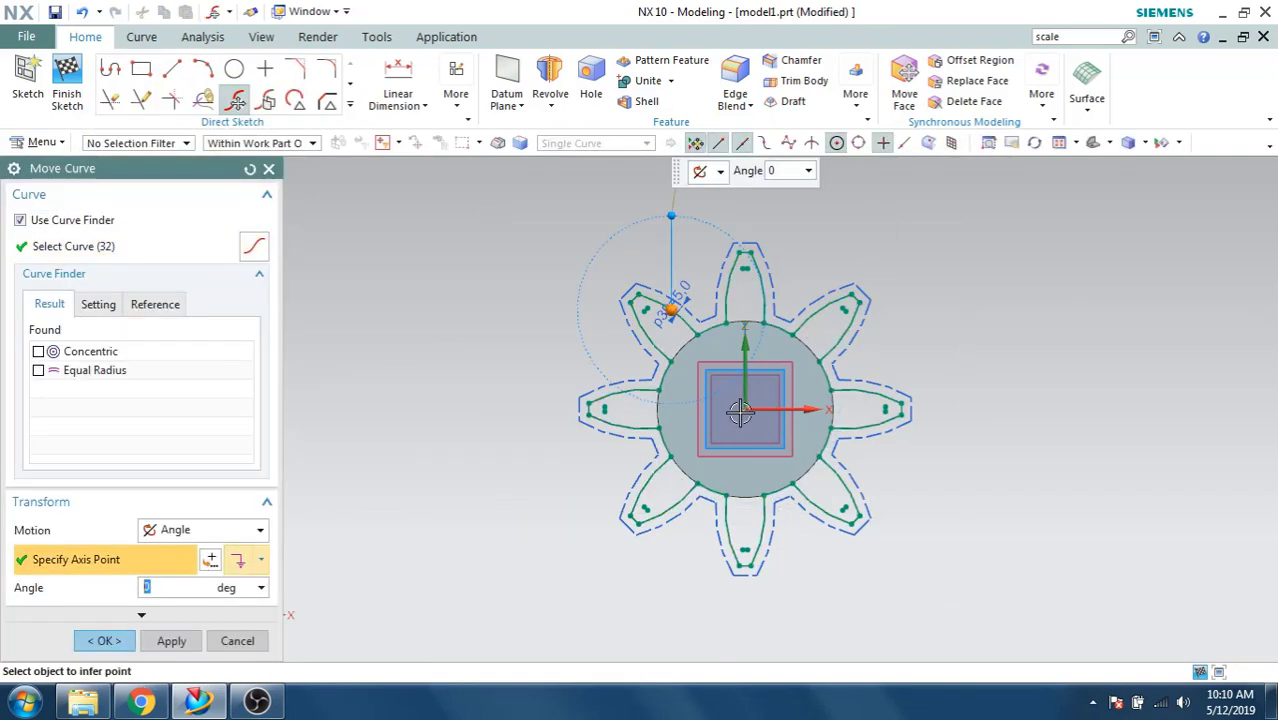
{"action": "left_click", "coordinate": [740, 410]}
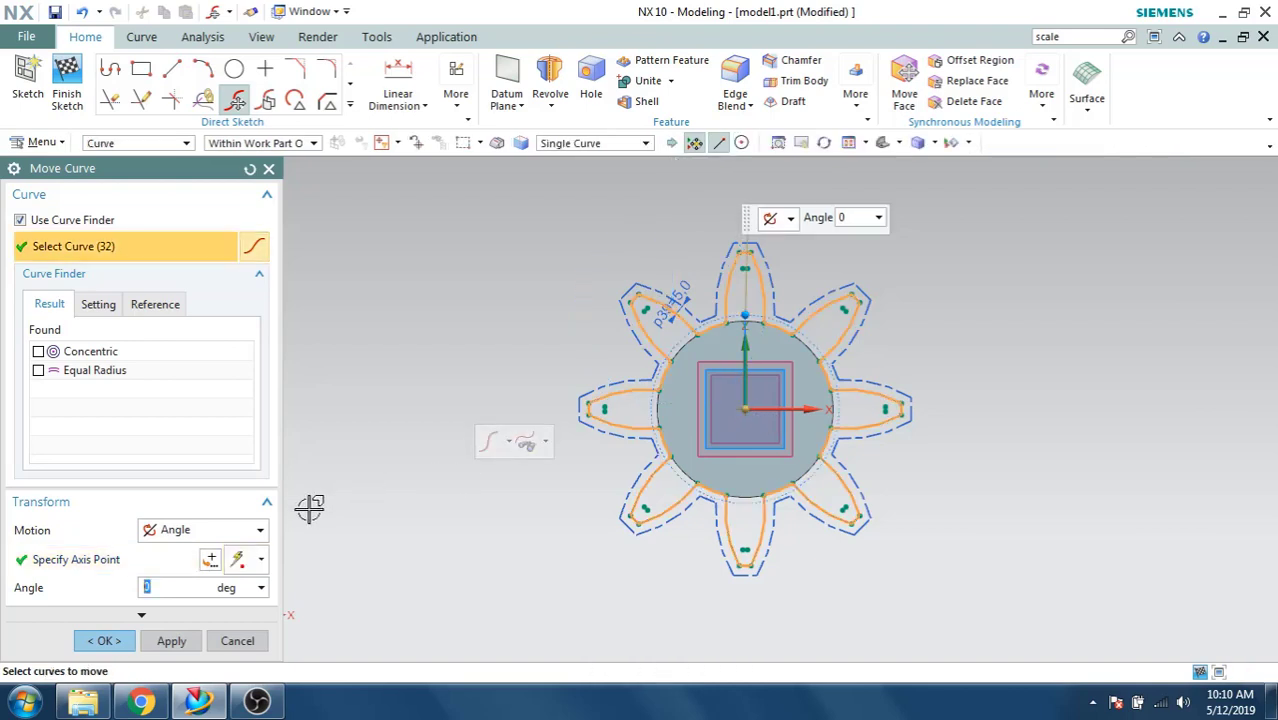
{"action": "type", "text": "3"}
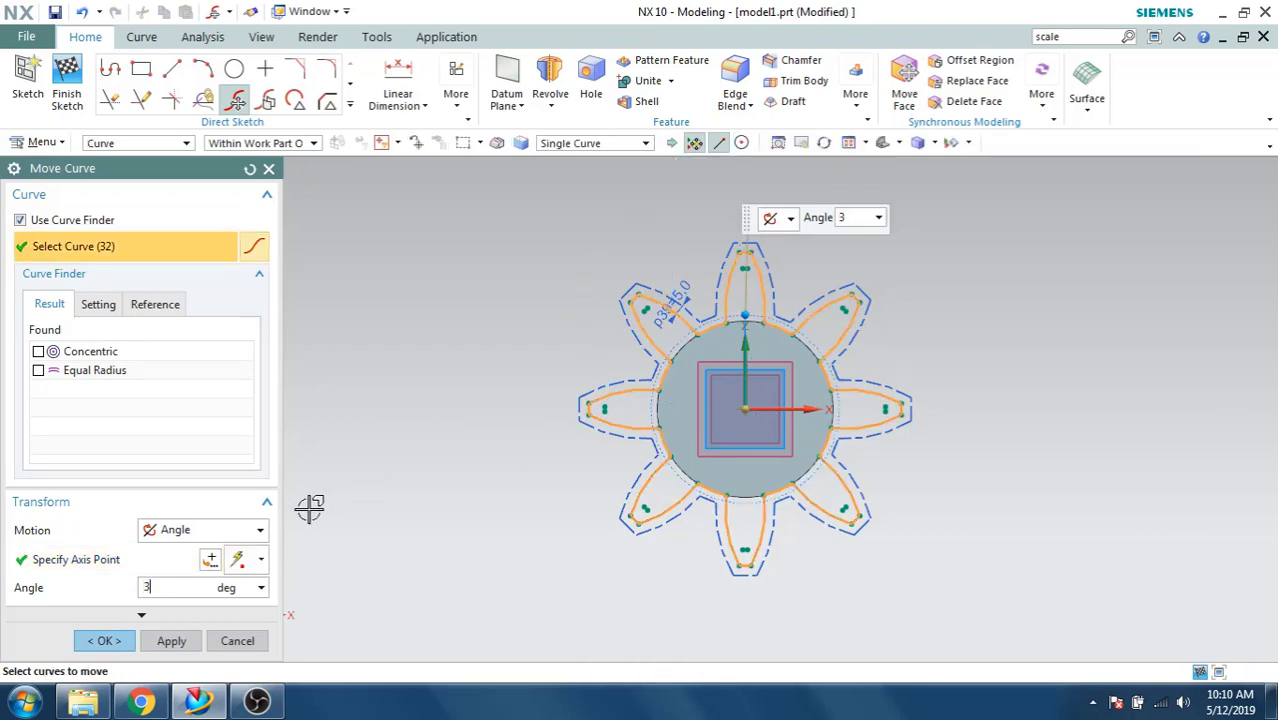
{"action": "key", "text": "Return"}
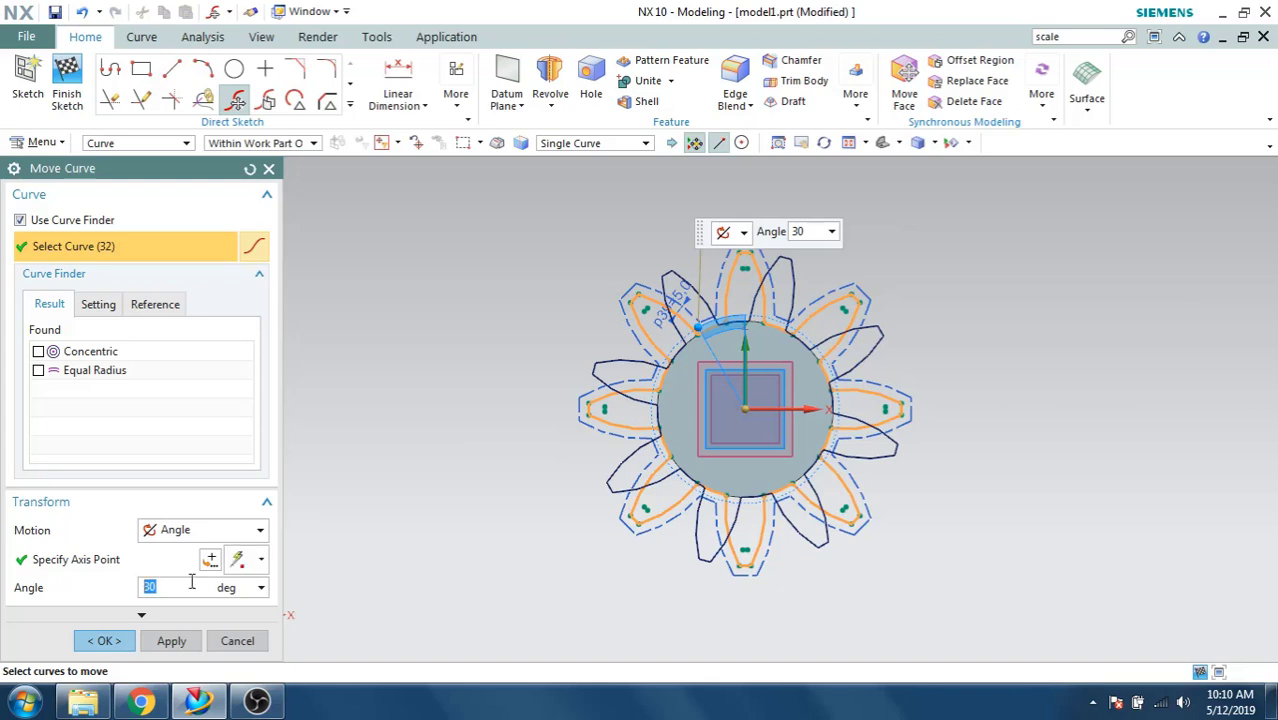
{"action": "left_click", "coordinate": [116, 640]}
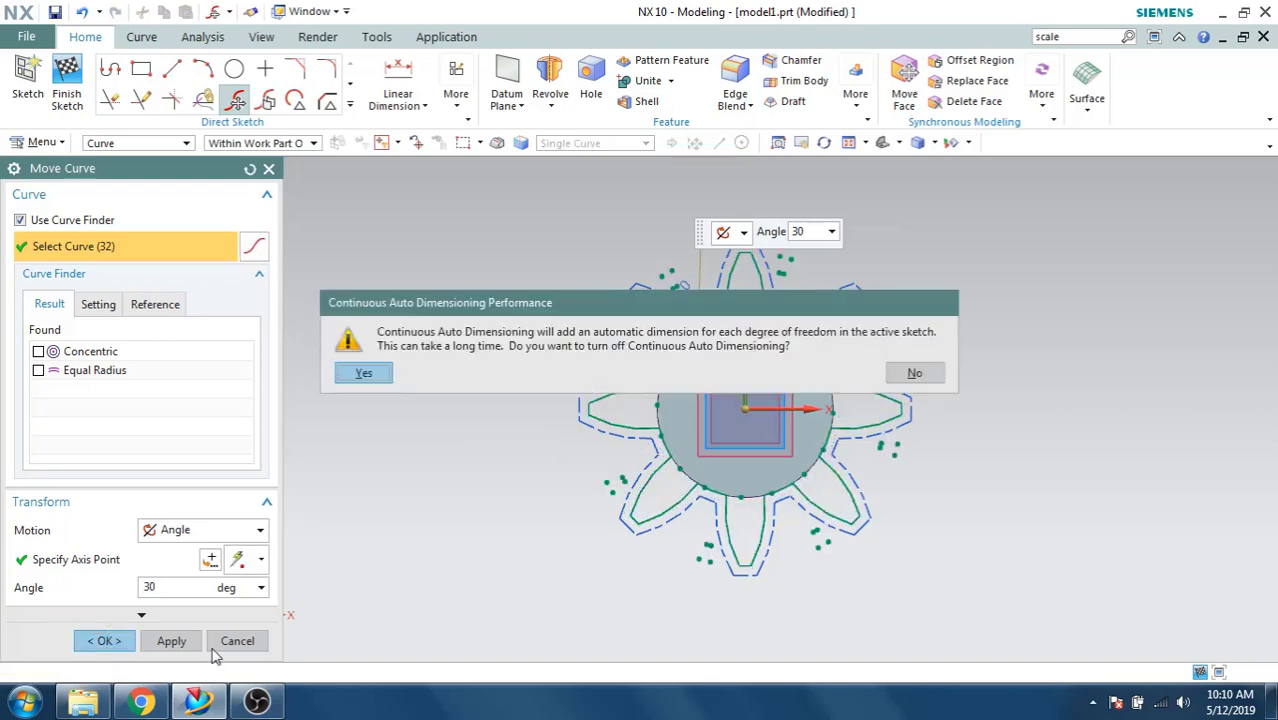
{"action": "left_click", "coordinate": [362, 373]}
Finish the sketch and show the flange-face and middle-plane blade sketches alongside the new one.
{"action": "left_click", "coordinate": [75, 90]}
{"action": "middle_click_drag", "start_coordinate": [374, 262], "coordinate": [350, 280]}
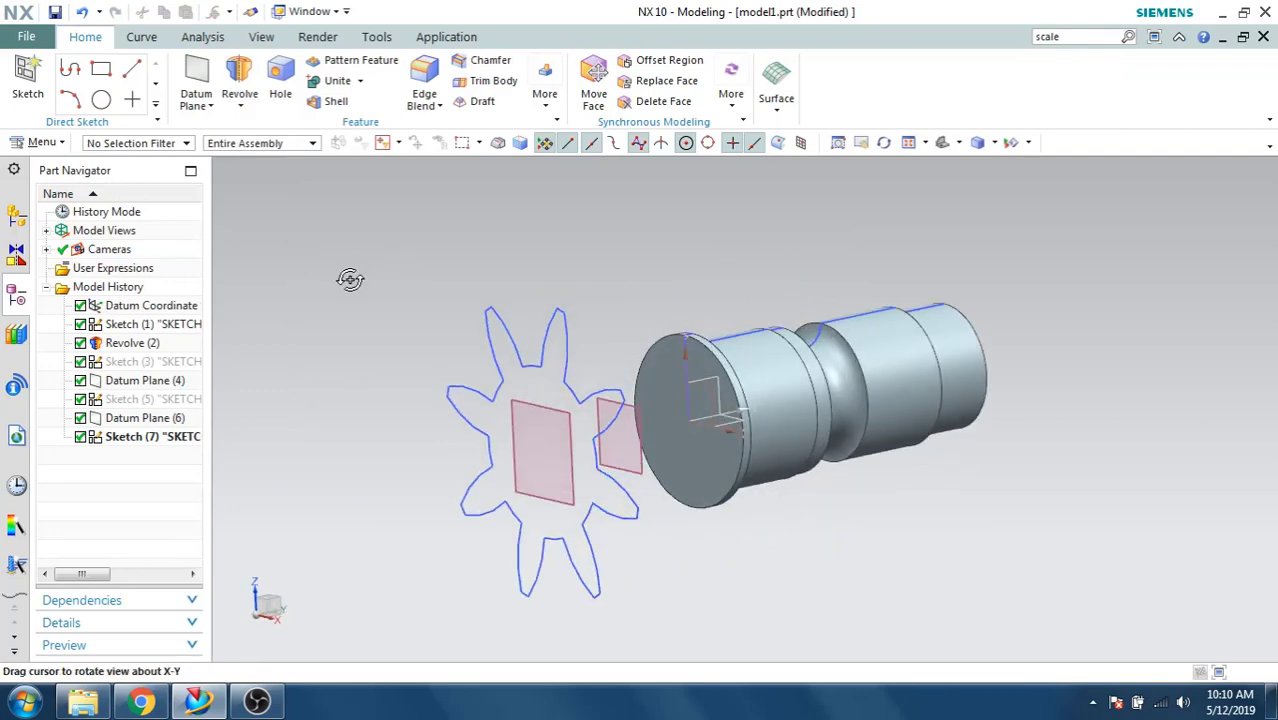
{"action": "left_click", "coordinate": [176, 399]}
{"action": "right_click", "coordinate": [178, 399]}
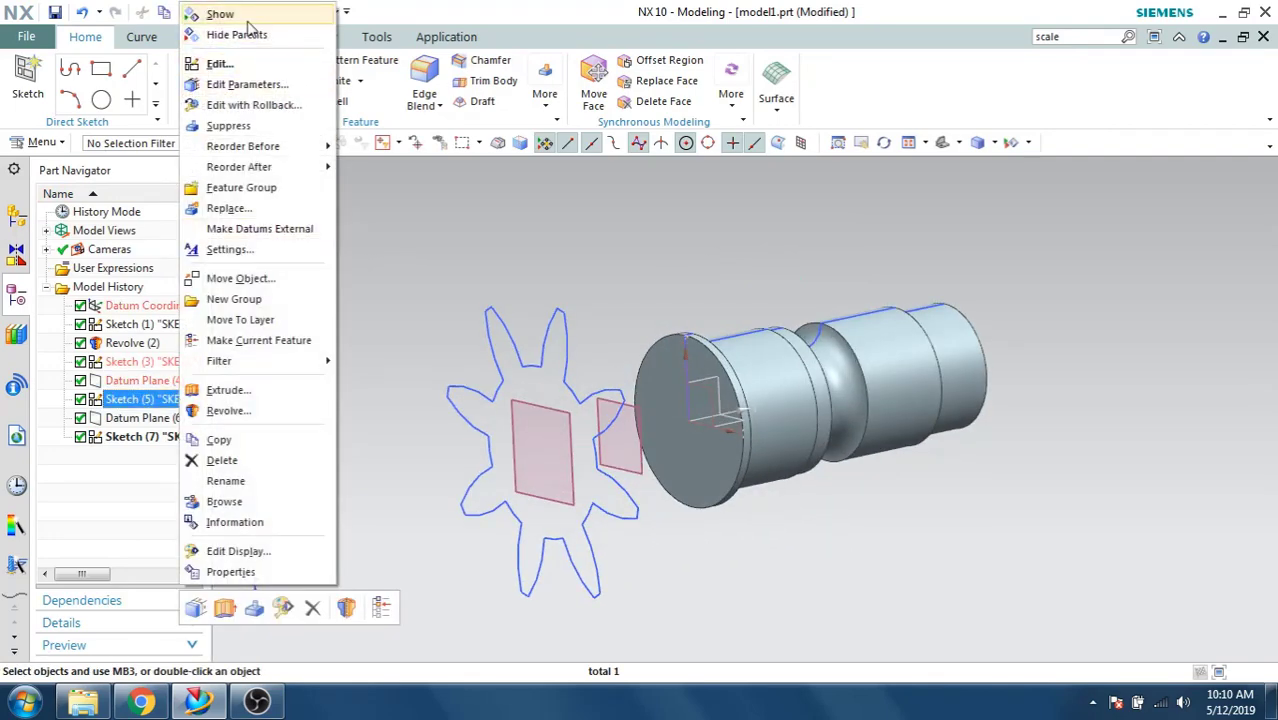
{"action": "key", "text": "Escape"}
{"action": "left_click", "coordinate": [143, 361]}
{"action": "right_click", "coordinate": [143, 361]}
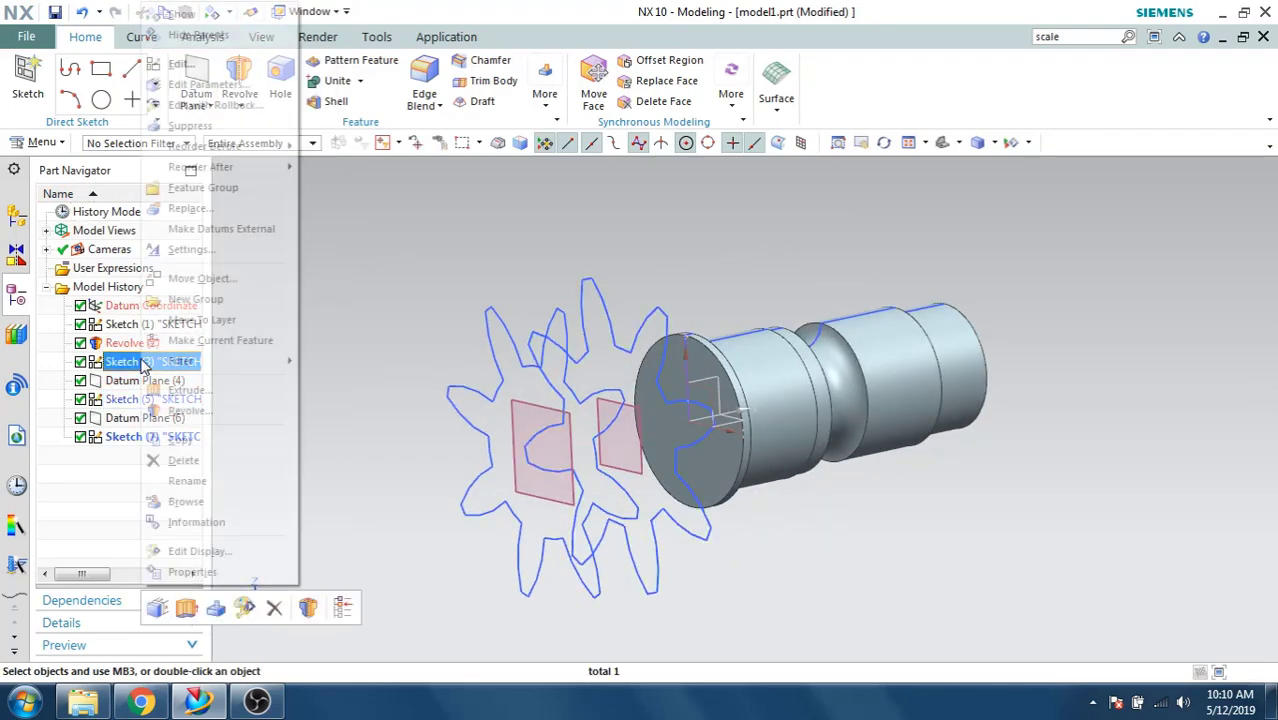
{"action": "left_click", "coordinate": [198, 35]}
{"action": "mouse_move", "coordinate": [419, 325]}
{"action": "middle_mouse_down"}
{"action": "mouse_move", "coordinate": [371, 340]}
{"action": "mouse_move", "coordinate": [372, 370]}
{"action": "mouse_move", "coordinate": [357, 357]}
{"action": "mouse_move", "coordinate": [396, 308]}
{"action": "mouse_move", "coordinate": [431, 311]}
{"action": "mouse_move", "coordinate": [422, 299]}
{"action": "mouse_move", "coordinate": [408, 328]}
{"action": "middle_mouse_up"}
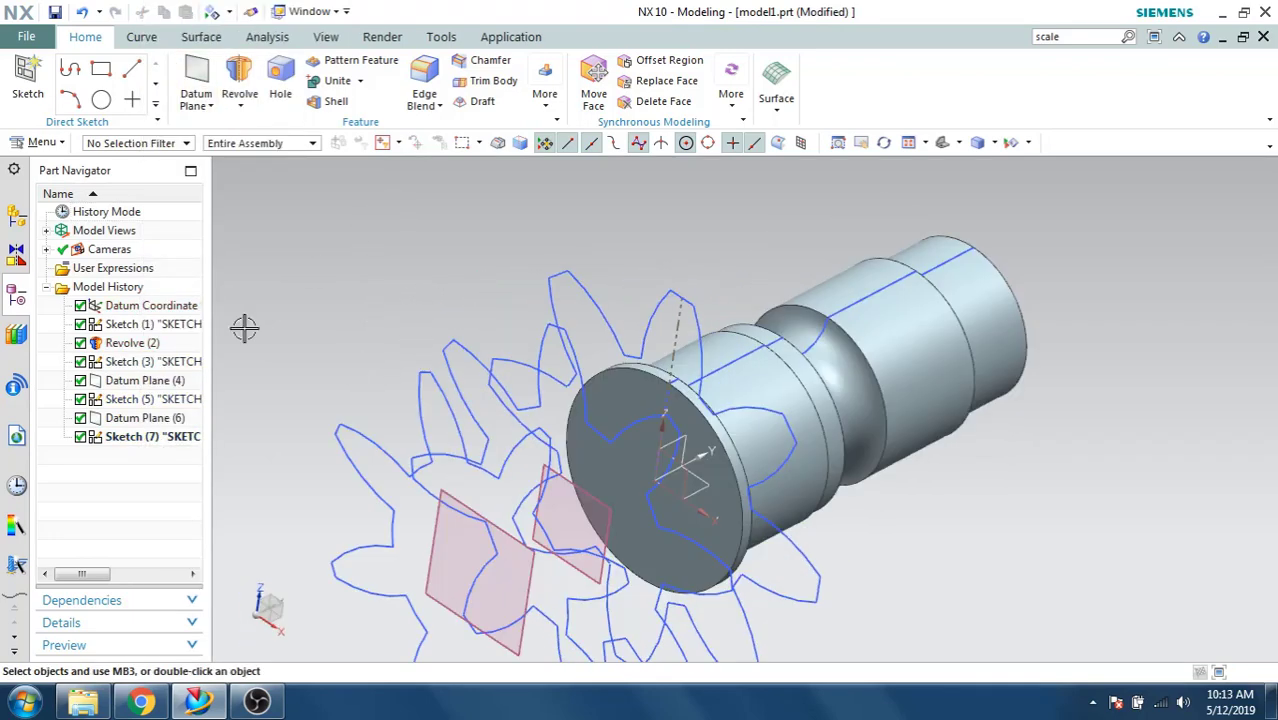
{"action": "middle_click_drag", "start_coordinate": [245, 328], "coordinate": [360, 322]}
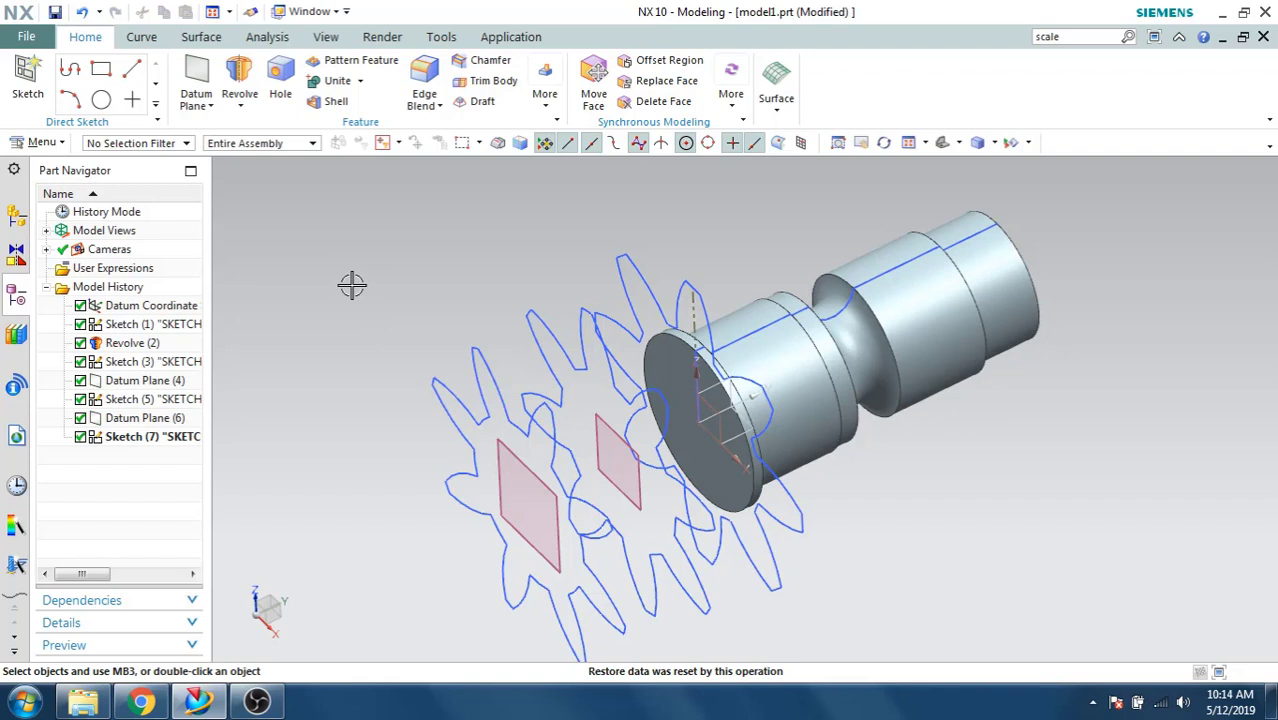
Start a Through Curves surface and hide both datum planes in front of the flange face.
{"action": "left_click", "coordinate": [180, 36]}
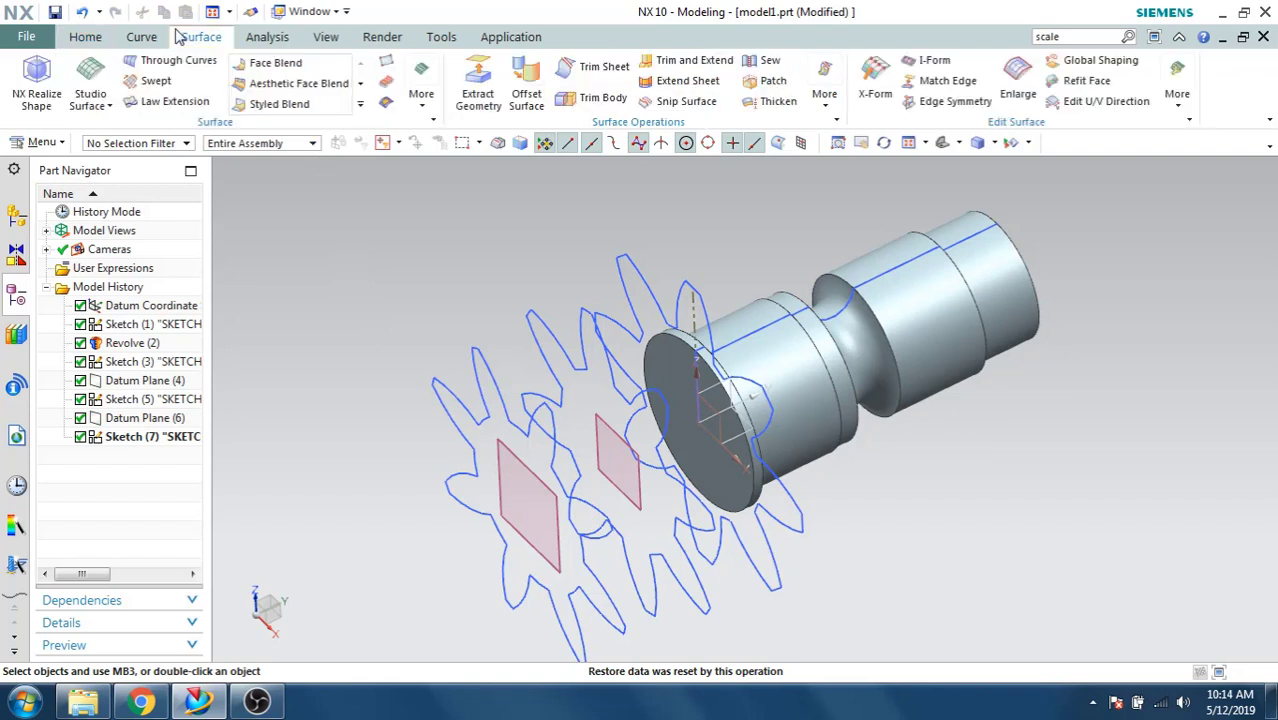
{"action": "left_click", "coordinate": [160, 60]}
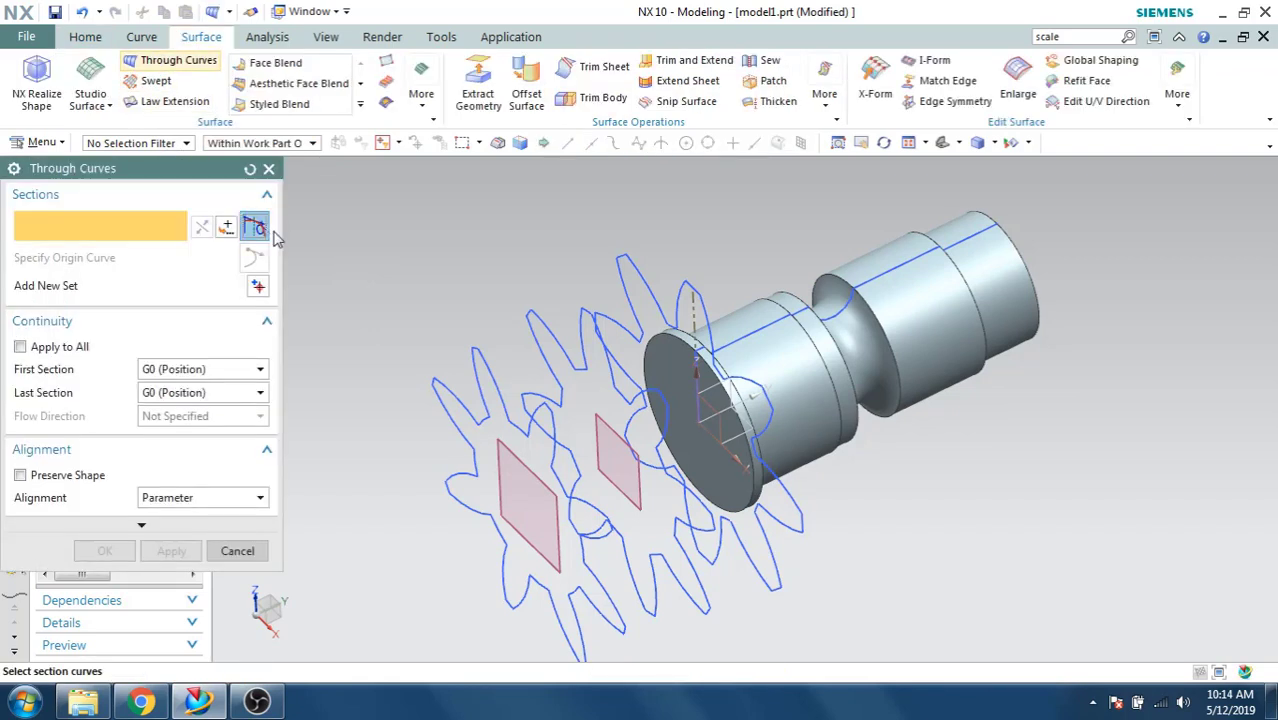
{"action": "left_click_drag", "start_coordinate": [197, 190], "coordinate": [455, 158]}
{"action": "right_click", "coordinate": [152, 400]}
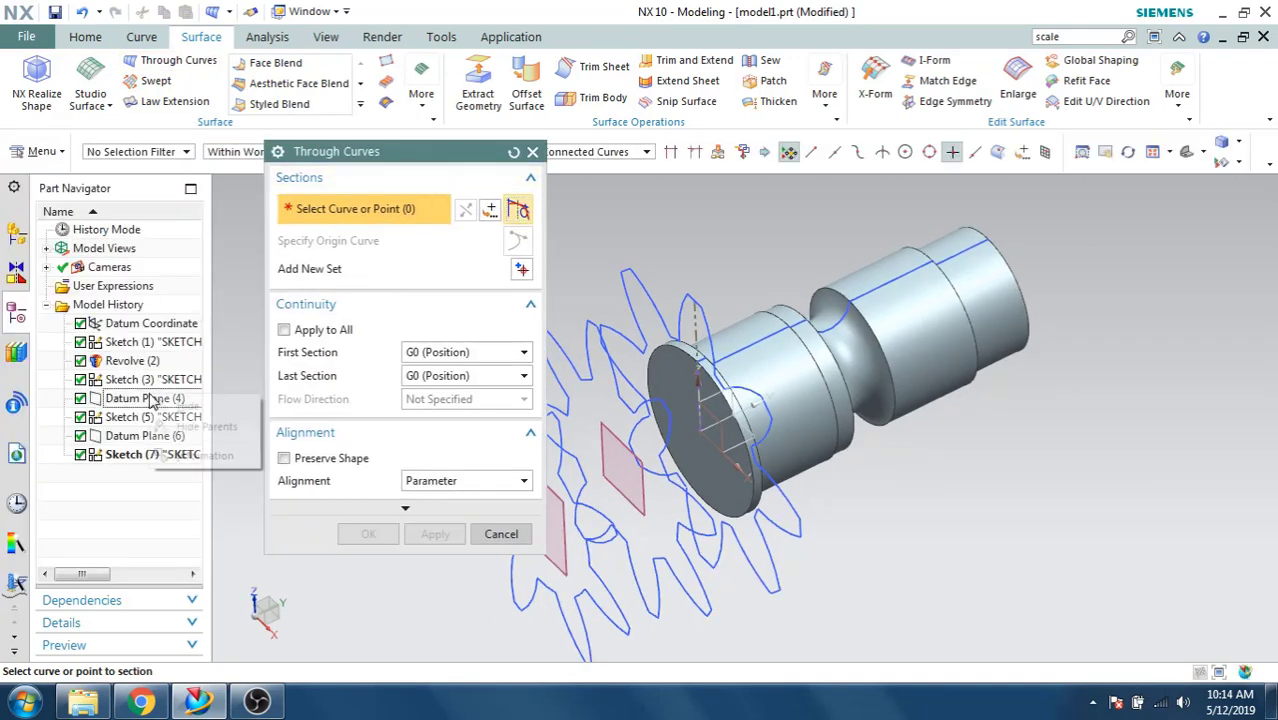
{"action": "left_click", "coordinate": [180, 408]}
{"action": "right_click", "coordinate": [145, 440]}
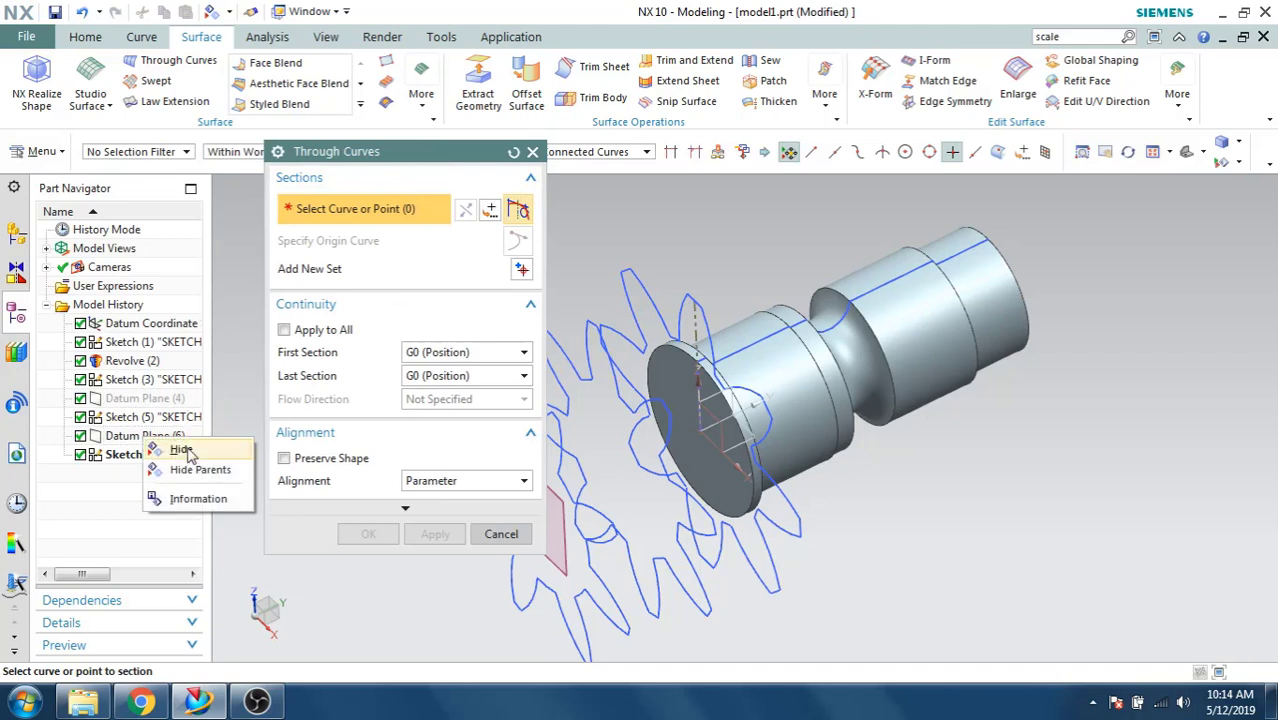
{"action": "left_click", "coordinate": [173, 448]}
Add the flange-face blade profile as the first section, using Connected Curves and starting at the upper blade's tip arc.
{"action": "left_click_drag", "start_coordinate": [367, 151], "coordinate": [199, 186]}
{"action": "left_click", "coordinate": [585, 152]}
{"action": "left_click", "coordinate": [570, 183]}
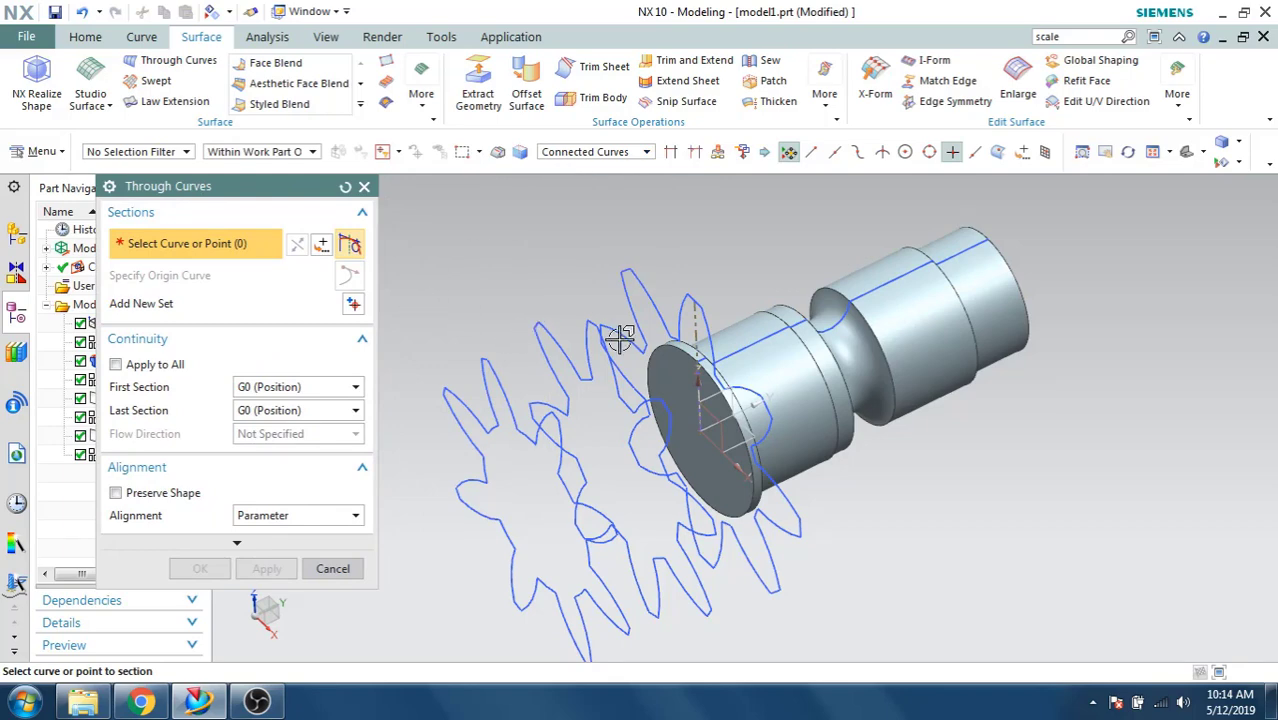
{"action": "scroll", "coordinate": [608, 336], "scroll_direction": "down", "scroll_amount": 3}
{"action": "scroll", "coordinate": [685, 309], "scroll_direction": "up", "scroll_amount": 6}
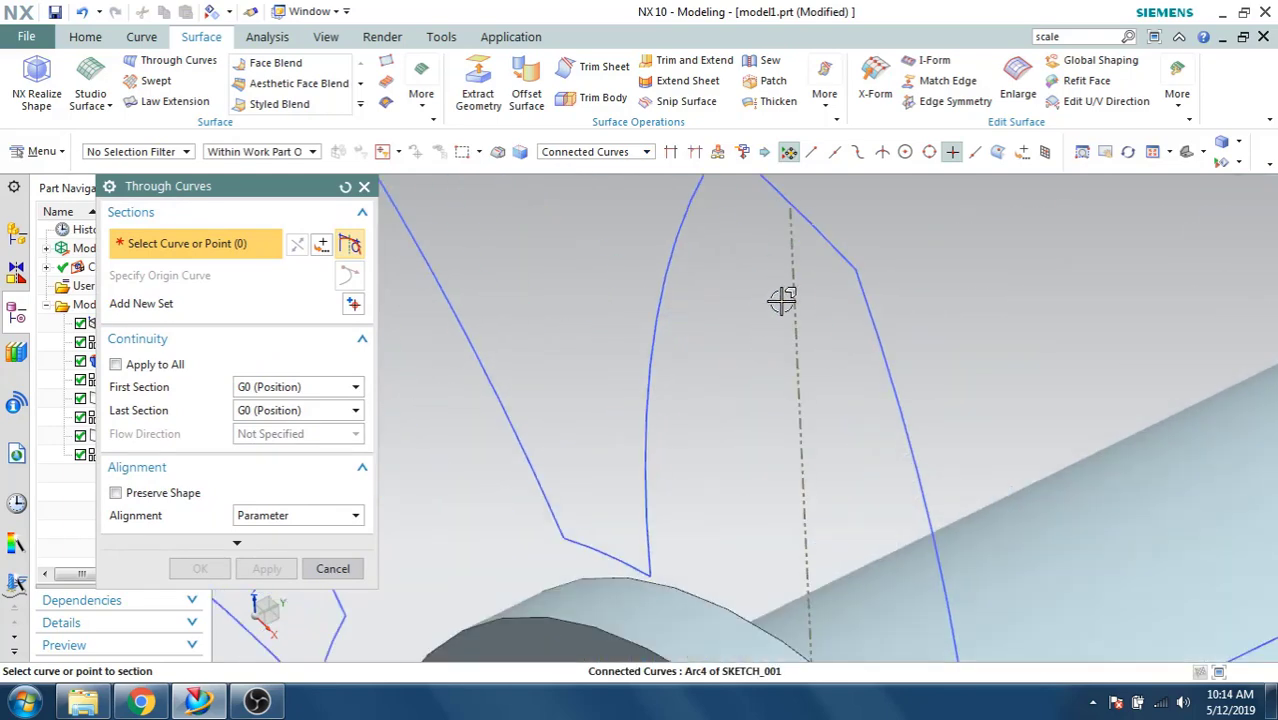
{"action": "scroll", "coordinate": [762, 309], "scroll_direction": "down", "scroll_amount": 5}
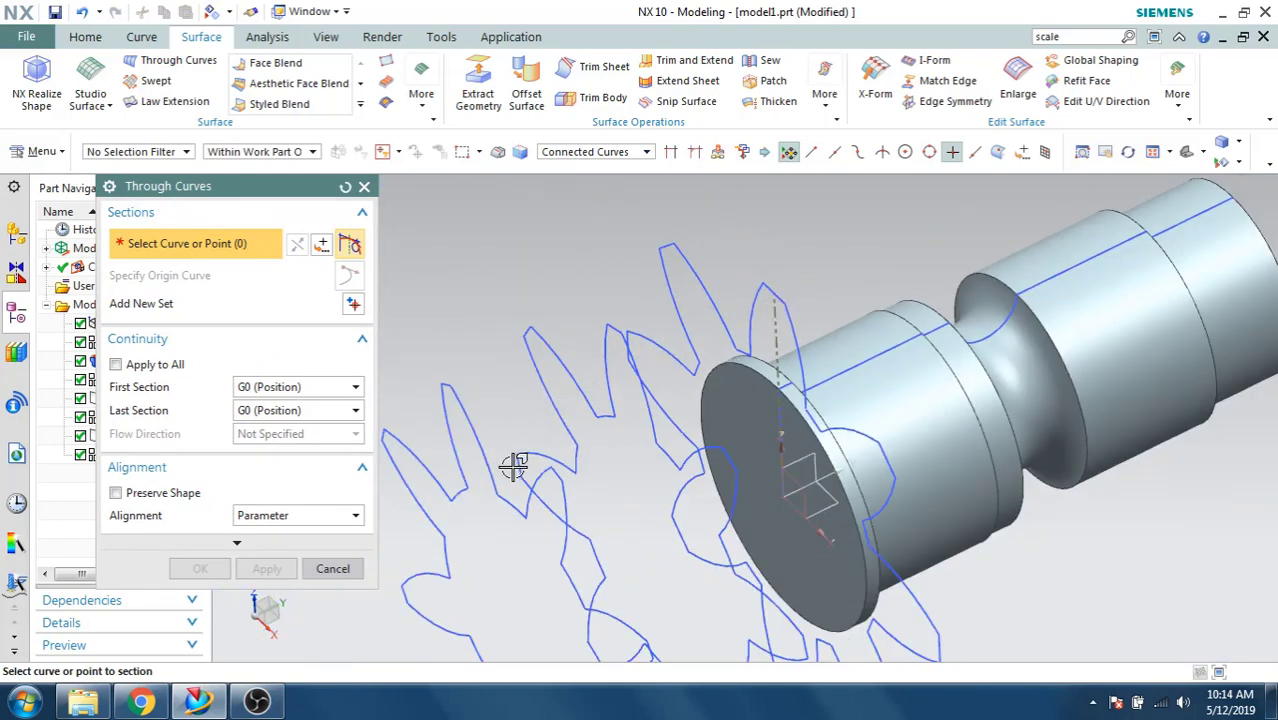
{"action": "scroll", "coordinate": [785, 328], "scroll_direction": "up", "scroll_amount": 2}
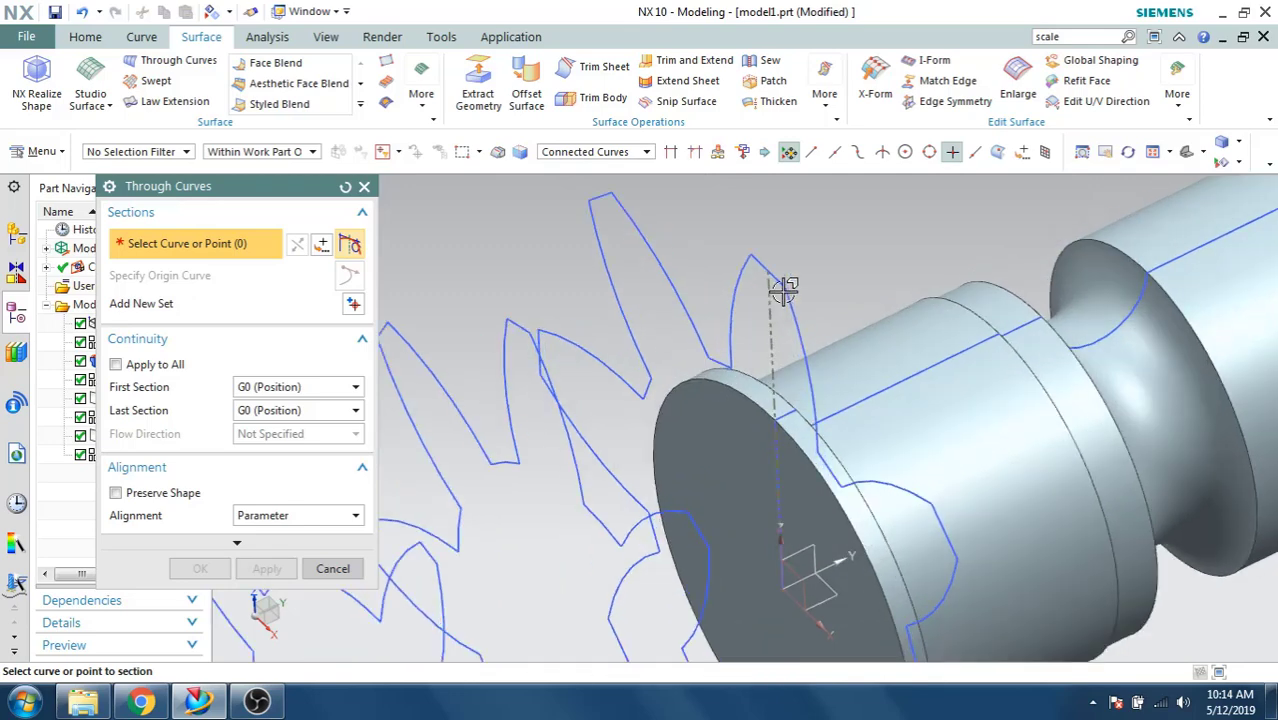
{"action": "scroll", "coordinate": [783, 270], "scroll_direction": "up", "scroll_amount": 2}
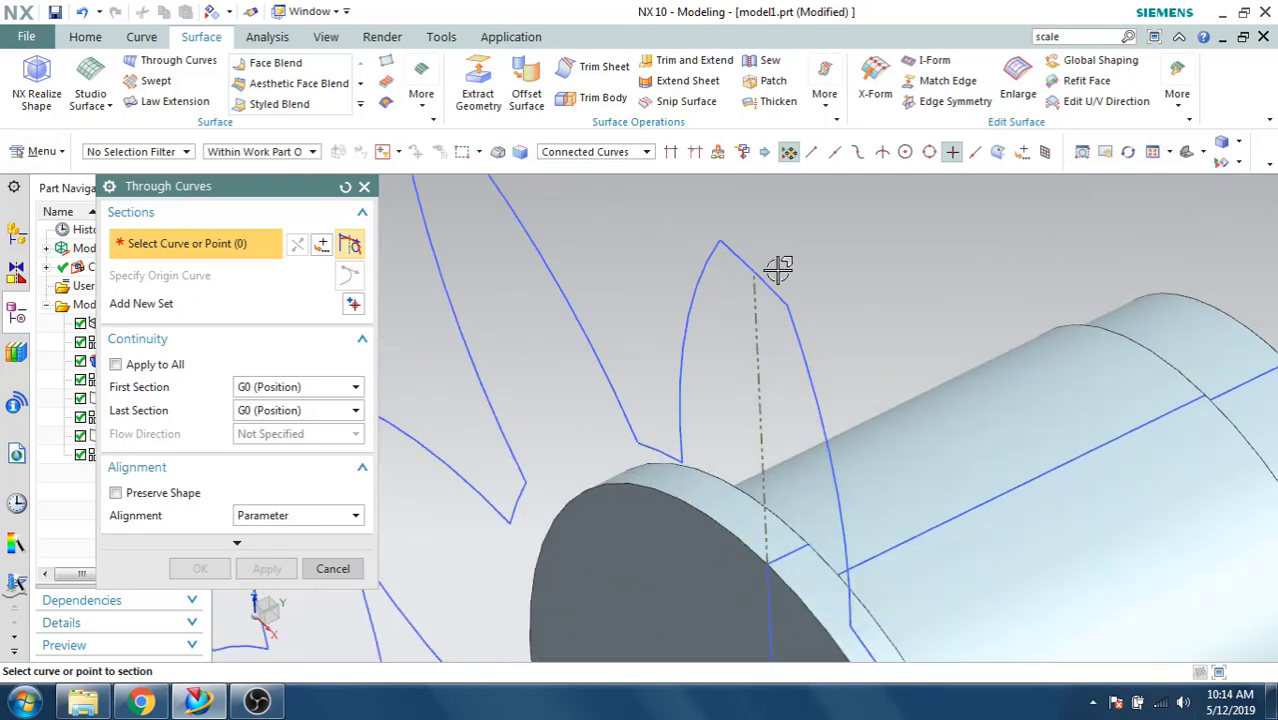
{"action": "scroll", "coordinate": [772, 282], "scroll_direction": "up", "scroll_amount": 1}
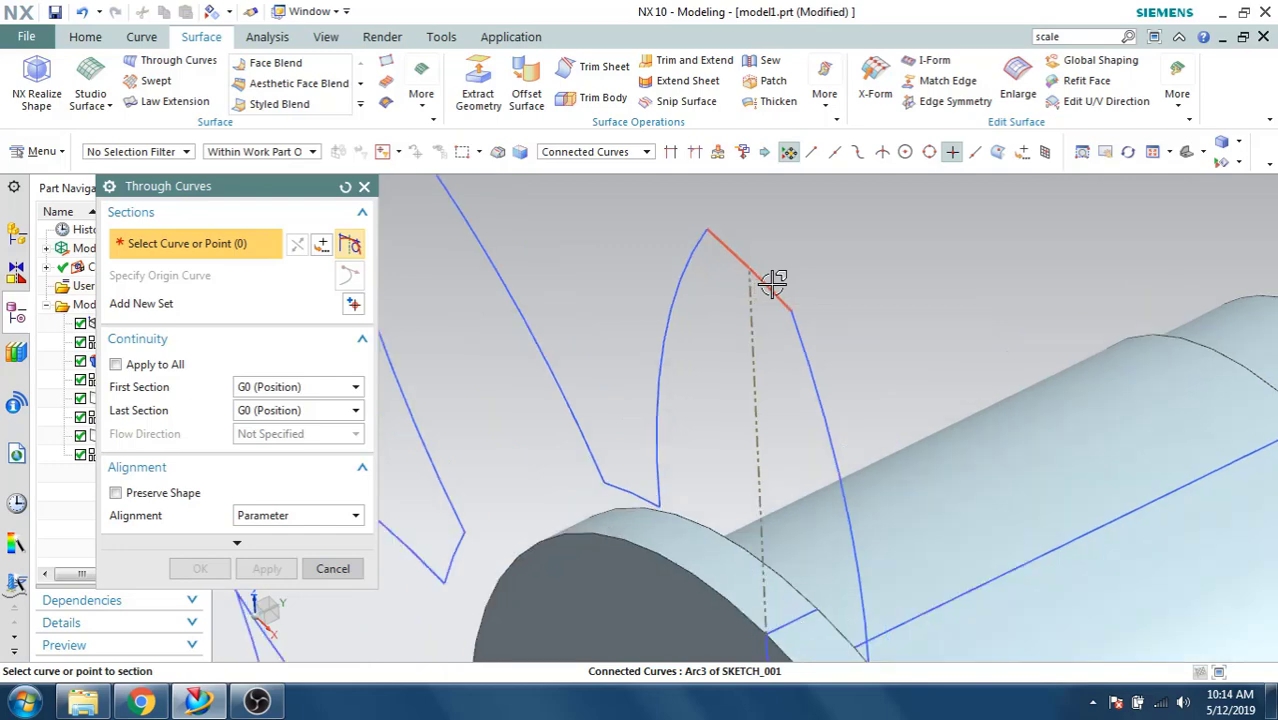
{"action": "left_click", "coordinate": [770, 288]}
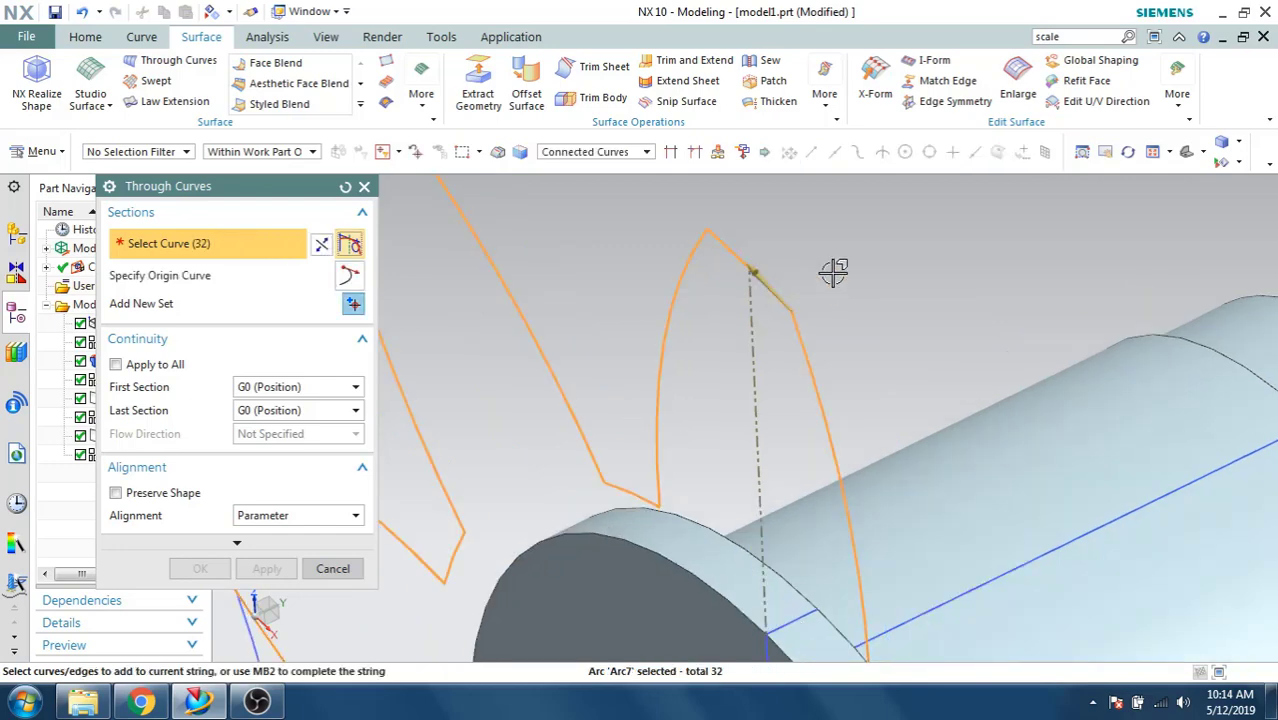
{"action": "scroll", "coordinate": [833, 271], "scroll_direction": "down", "scroll_amount": 5}
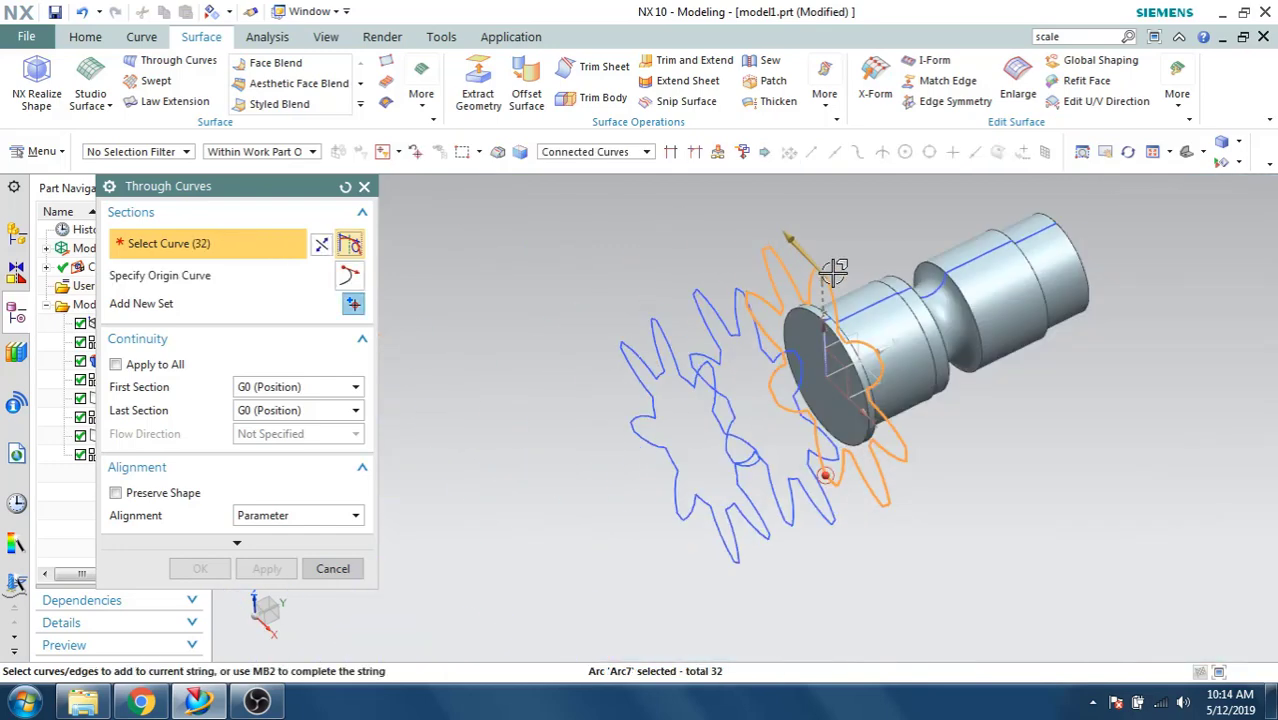
{"action": "middle_click", "coordinate": [667, 264]}
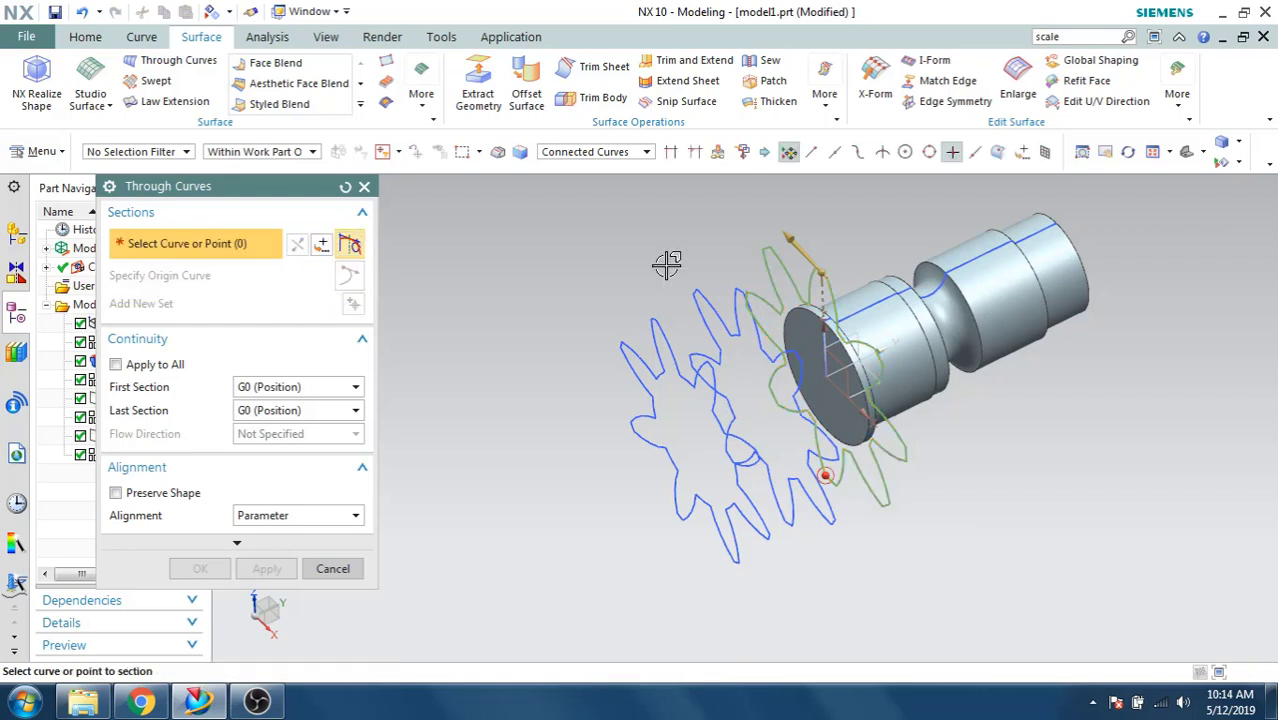
Add the middle-plane blade profile as the second section, starting from the tip arc of the matching rotated blade.
{"action": "scroll", "coordinate": [719, 283], "scroll_direction": "up", "scroll_amount": 10}
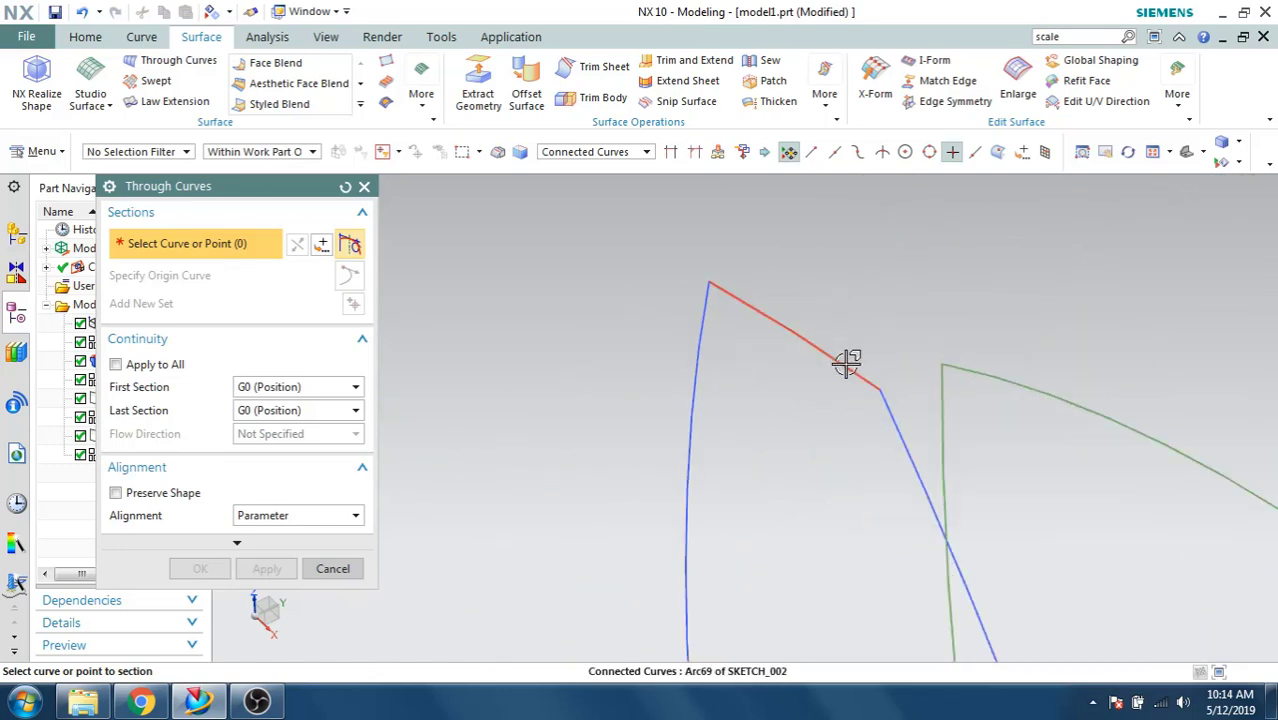
{"action": "left_click", "coordinate": [845, 362]}
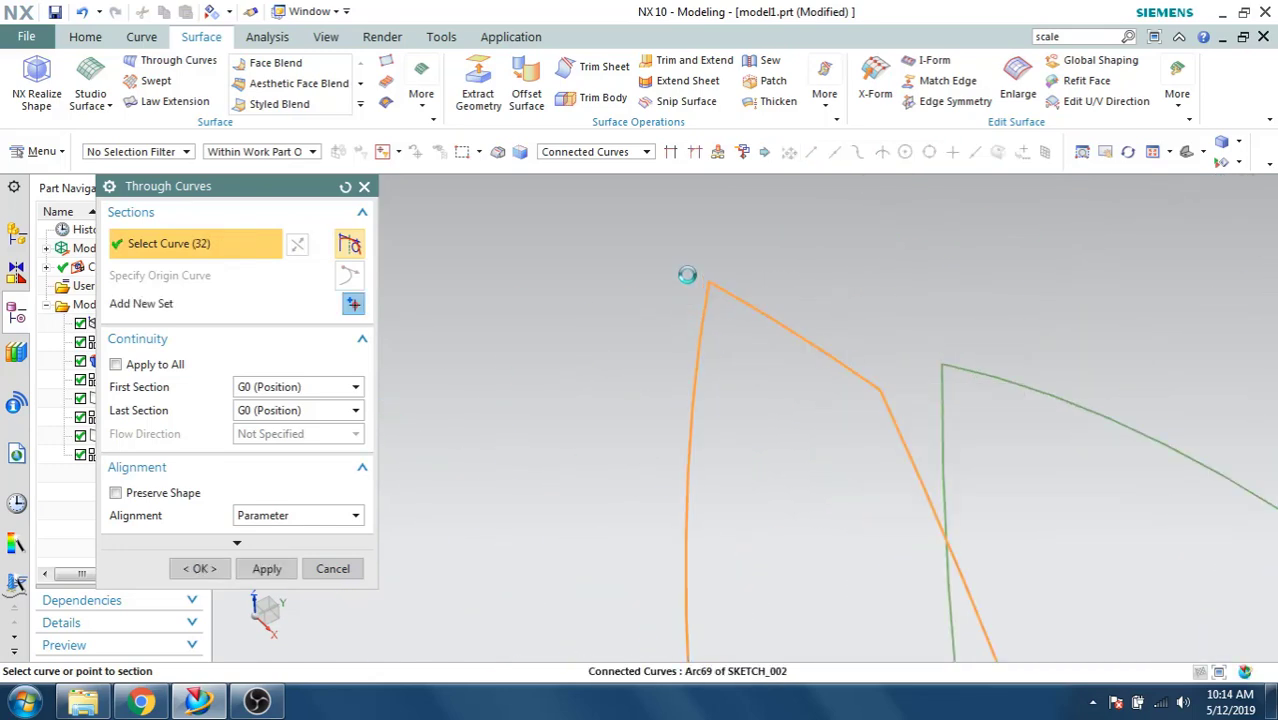
{"action": "scroll", "coordinate": [688, 272], "scroll_direction": "down", "scroll_amount": 8}
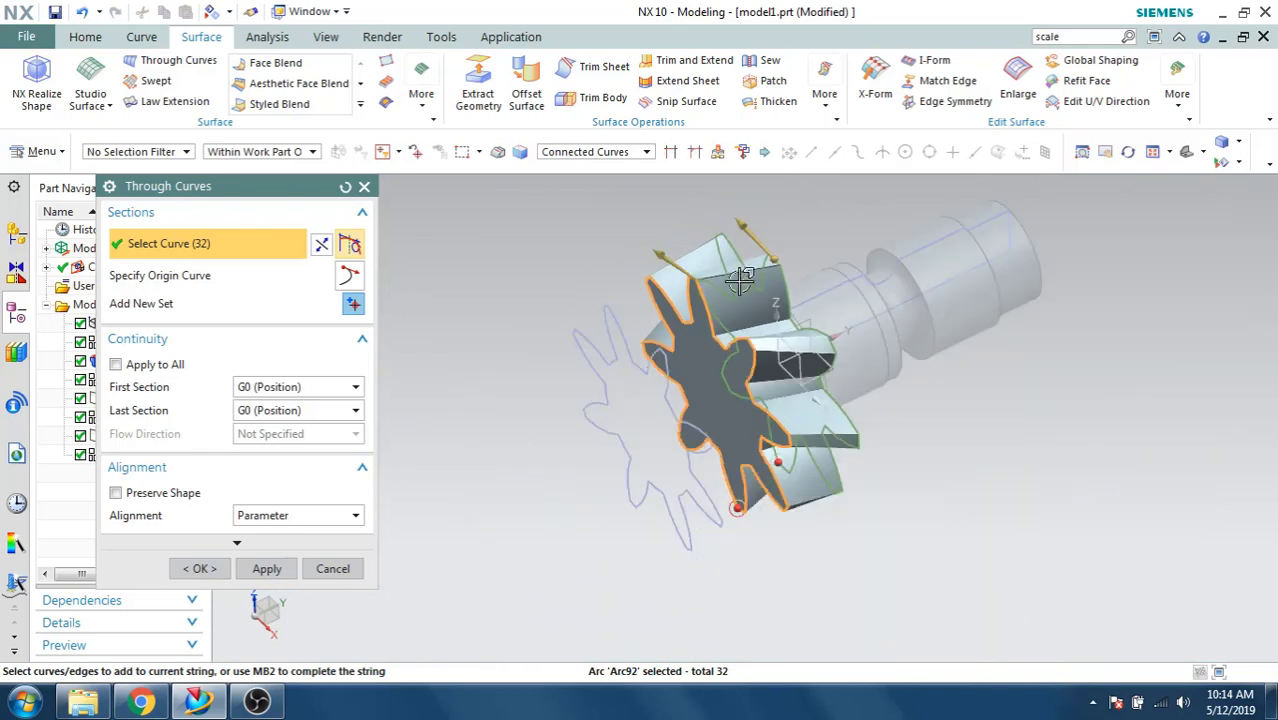
{"action": "middle_click", "coordinate": [501, 262]}
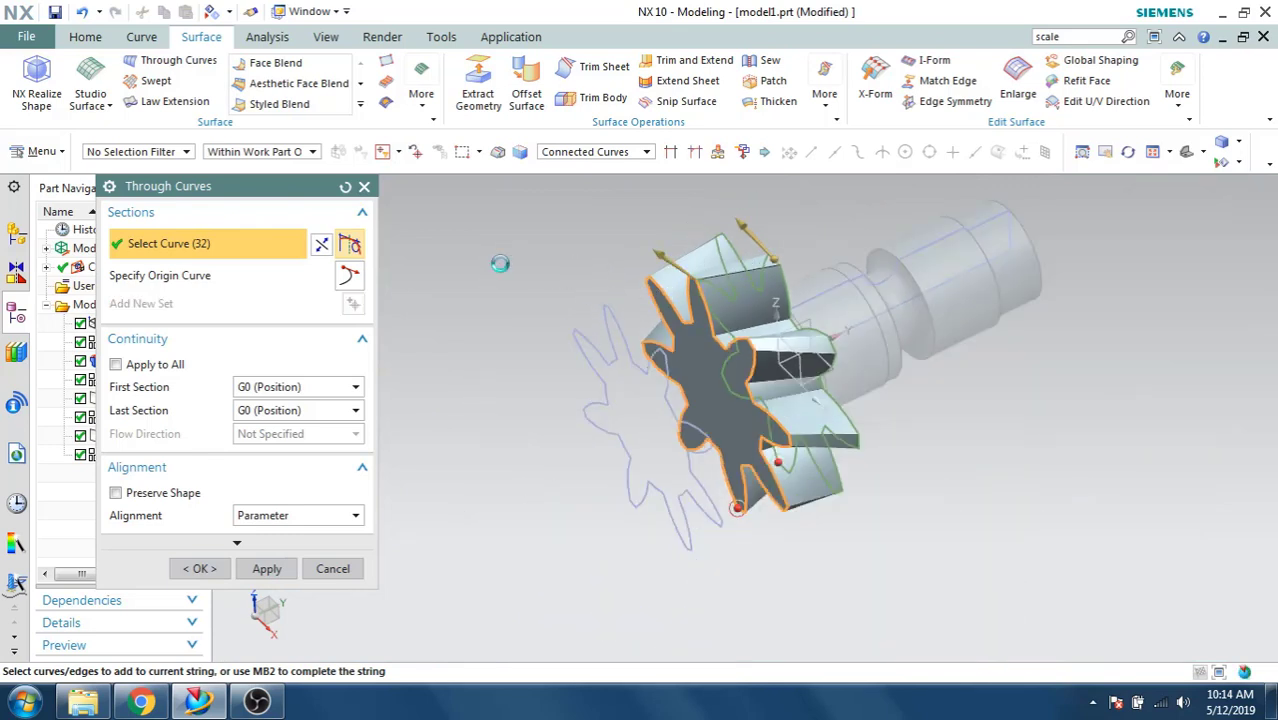
Add the outermost blade profile as the third section from its matching tip arc and create the twisted Through Curves body.
{"action": "scroll", "coordinate": [622, 328], "scroll_direction": "up", "scroll_amount": 6}
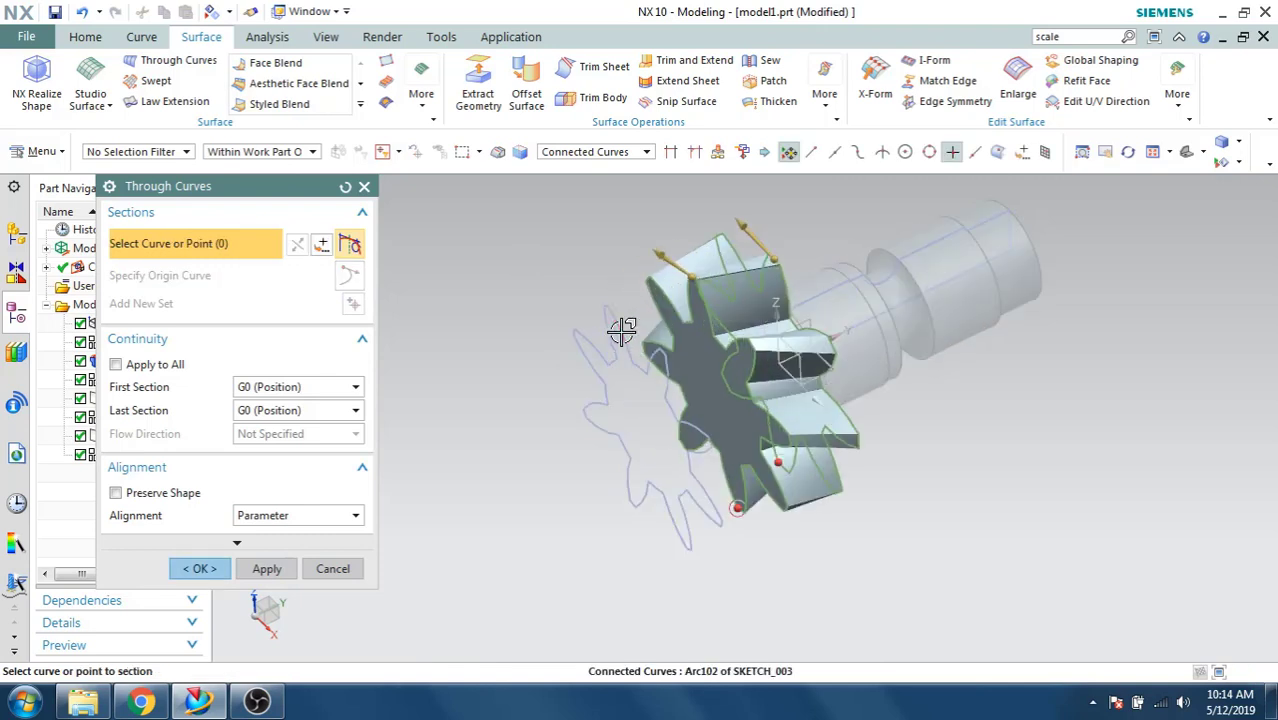
{"action": "scroll", "coordinate": [557, 215], "scroll_direction": "up", "scroll_amount": 5}
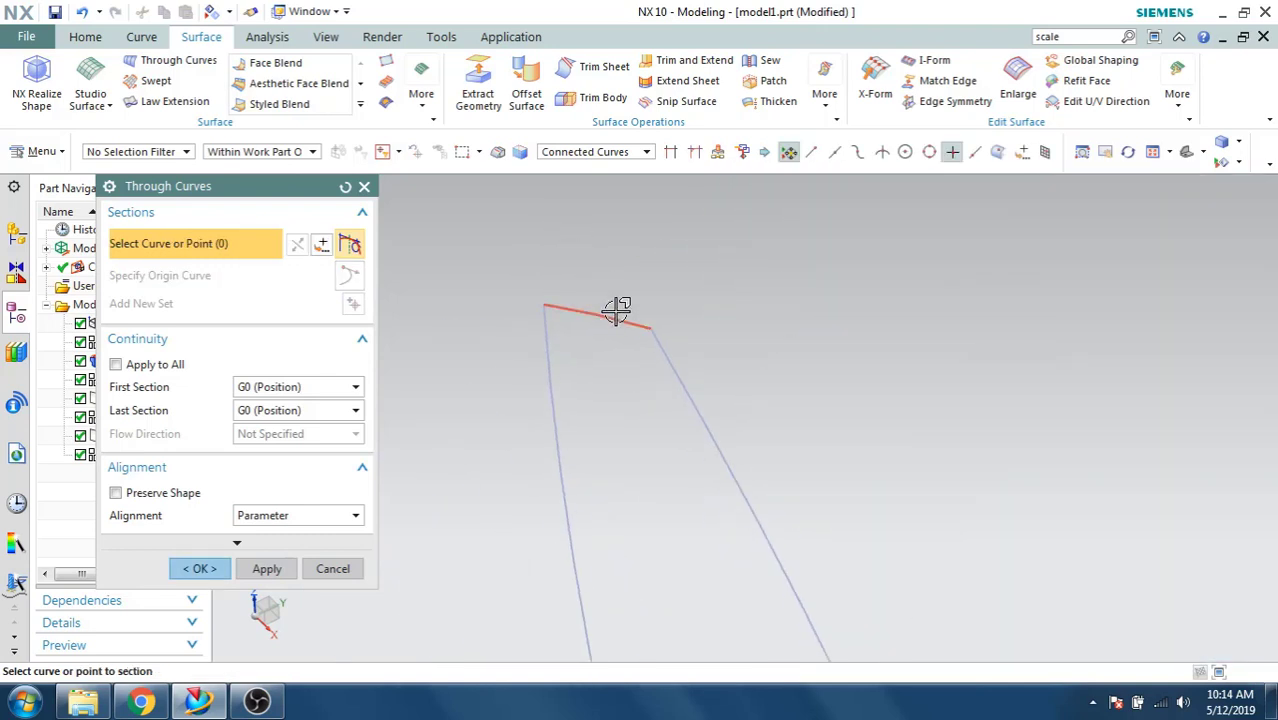
{"action": "left_click", "coordinate": [617, 315]}
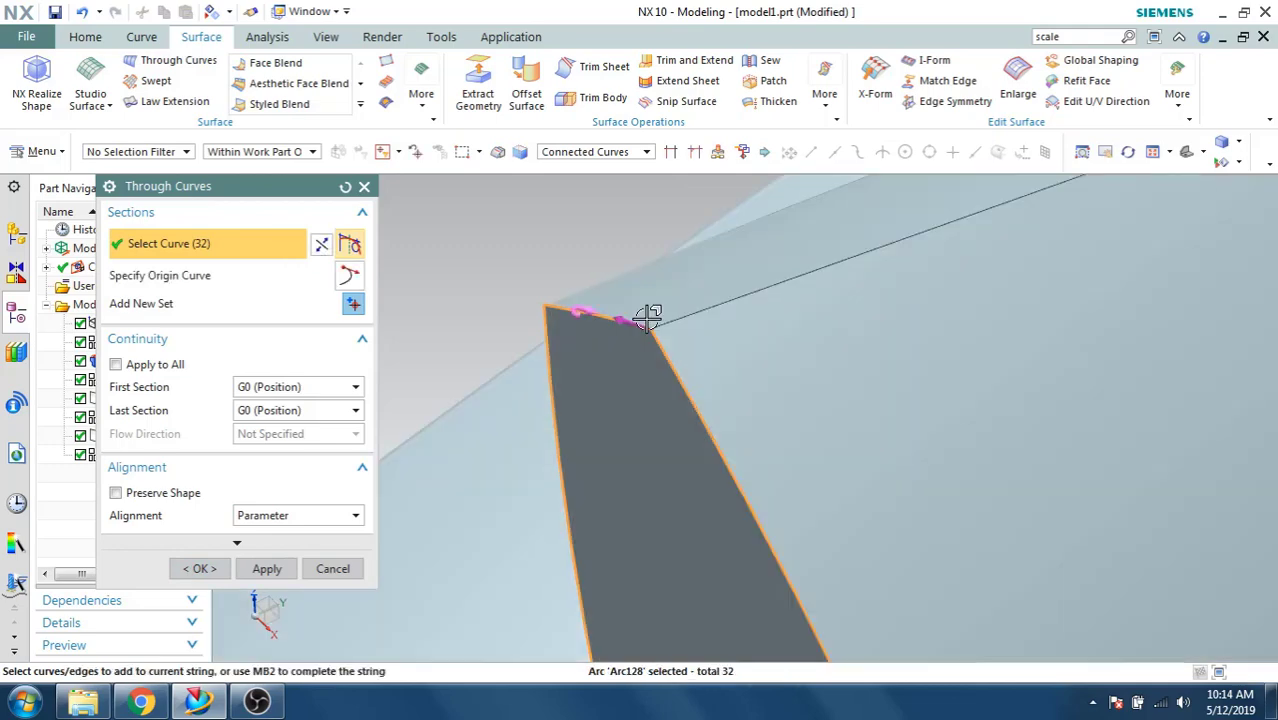
{"action": "scroll", "coordinate": [650, 310], "scroll_direction": "down", "scroll_amount": 5}
{"action": "mouse_move", "coordinate": [650, 305]}
{"action": "middle_mouse_down"}
{"action": "mouse_move", "coordinate": [633, 348]}
{"action": "mouse_move", "coordinate": [576, 343]}
{"action": "mouse_move", "coordinate": [590, 306]}
{"action": "mouse_move", "coordinate": [590, 328]}
{"action": "middle_mouse_up"}
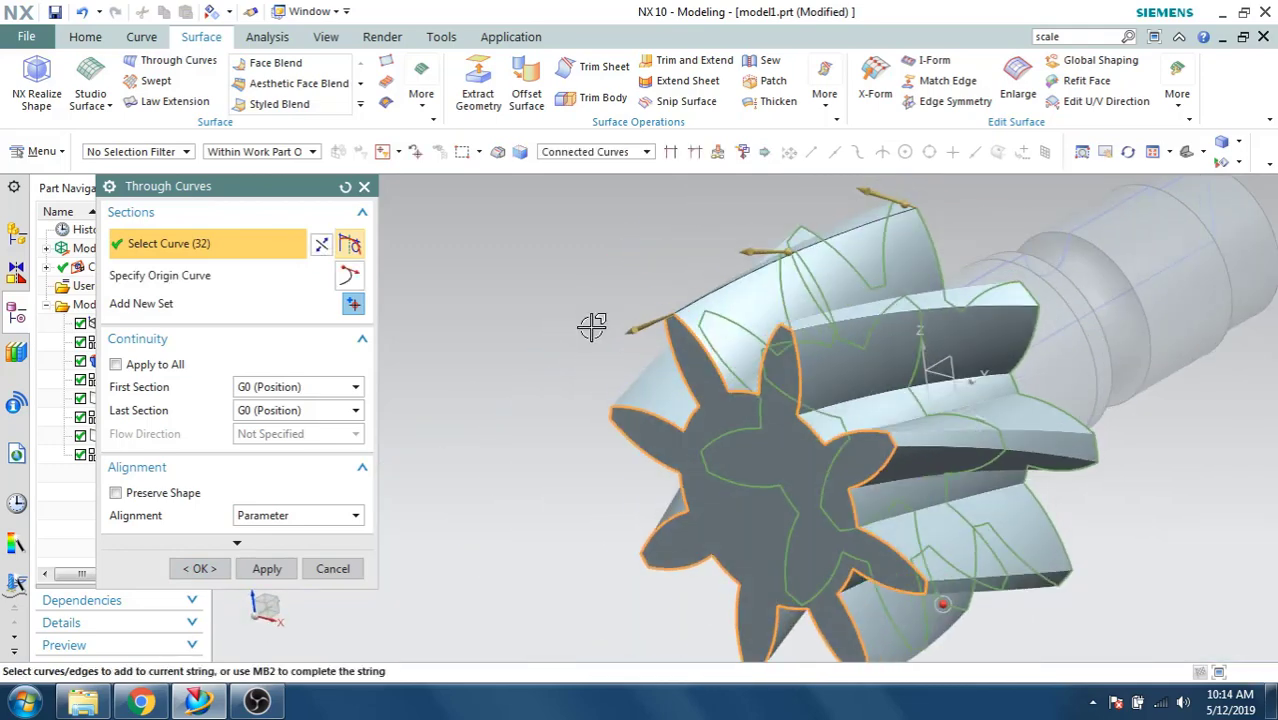
{"action": "left_click", "coordinate": [196, 568]}
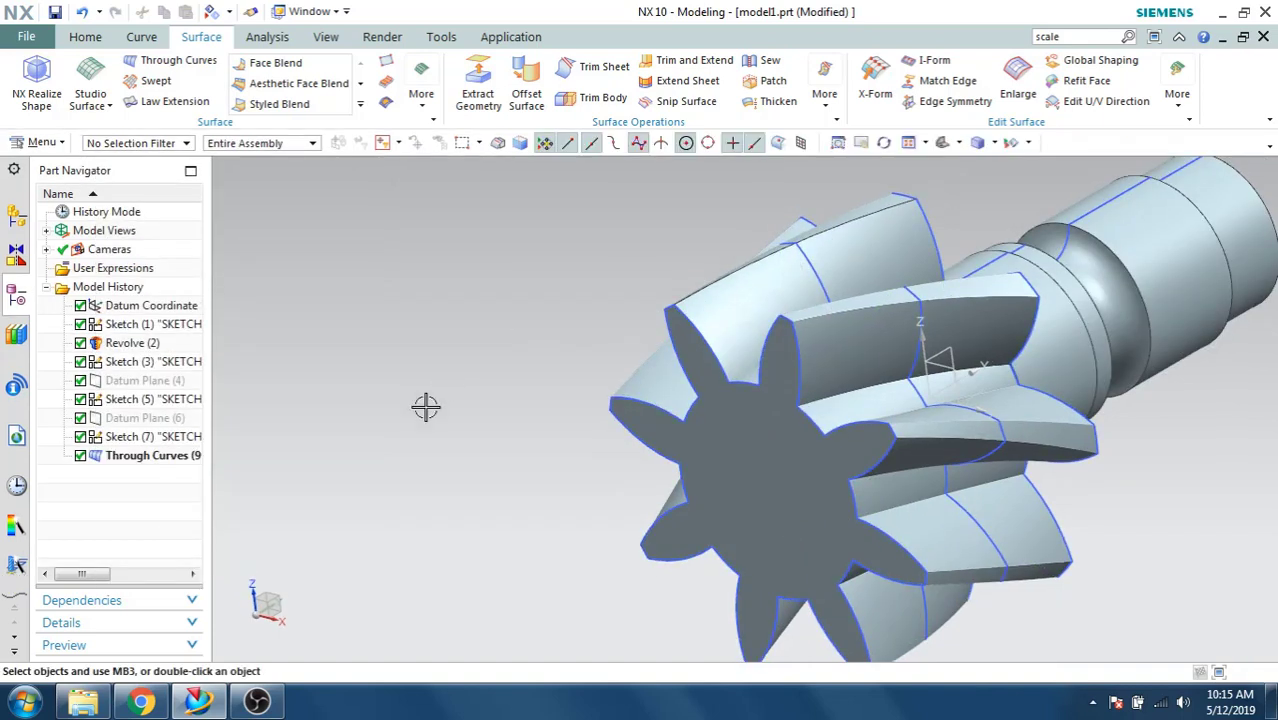
Hide all sketches so that only the shaft and twisted blade bodies are displayed, and inspect the model from several sides.
{"action": "scroll", "coordinate": [425, 406], "scroll_direction": "down", "scroll_amount": 2}
{"action": "scroll", "coordinate": [425, 406], "scroll_direction": "down", "scroll_amount": 1}
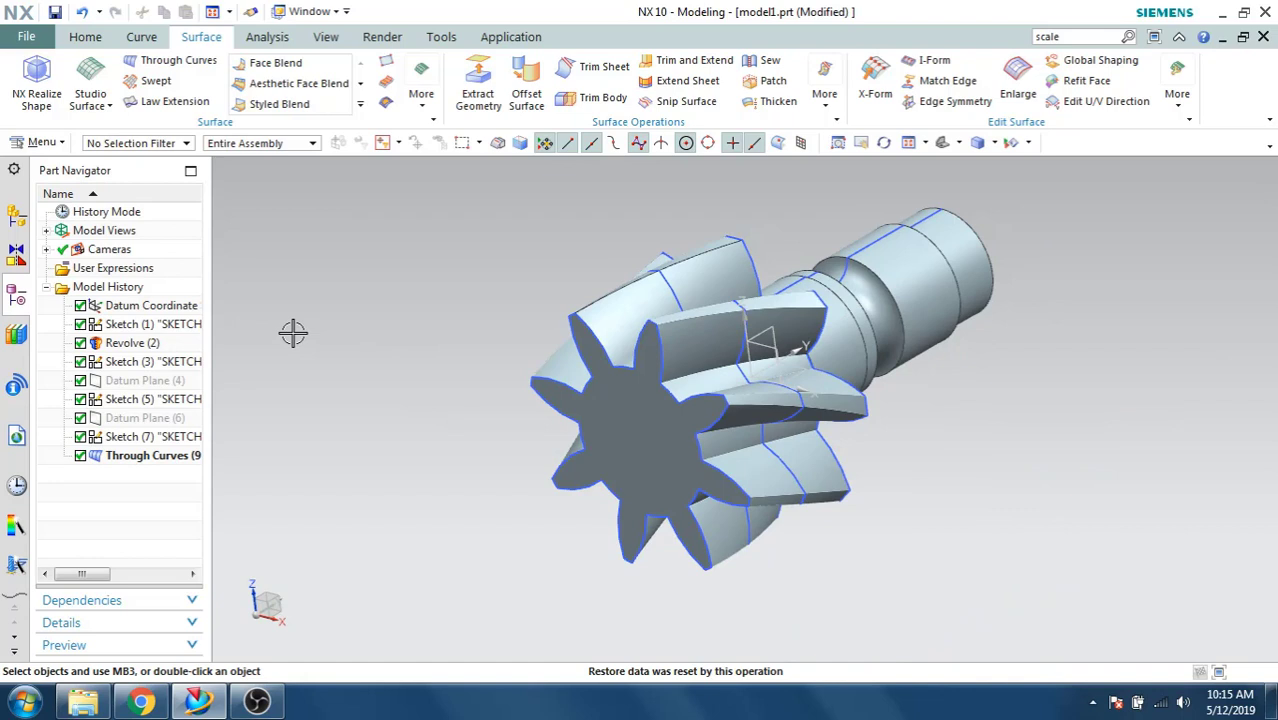
{"action": "key", "text": "ctrl+w"}
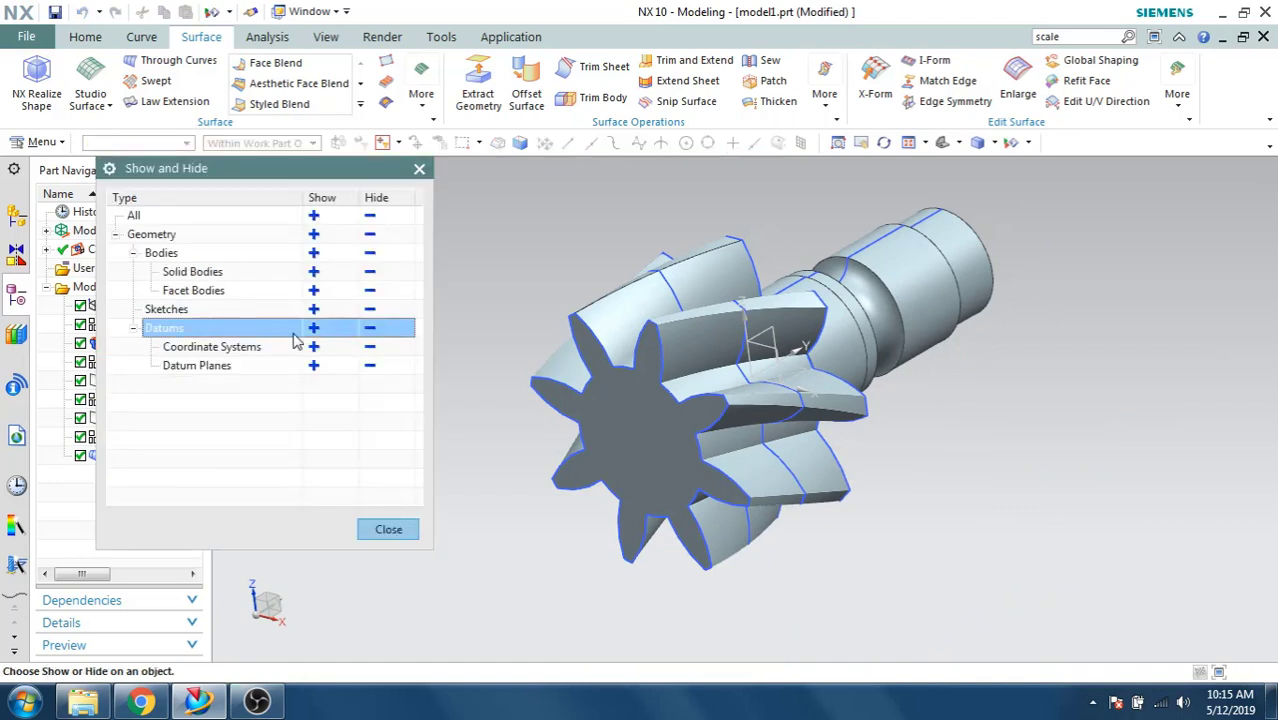
{"action": "left_click", "coordinate": [368, 310]}
{"action": "left_click", "coordinate": [389, 529]}
{"action": "middle_click_drag", "start_coordinate": [363, 420], "coordinate": [315, 472]}
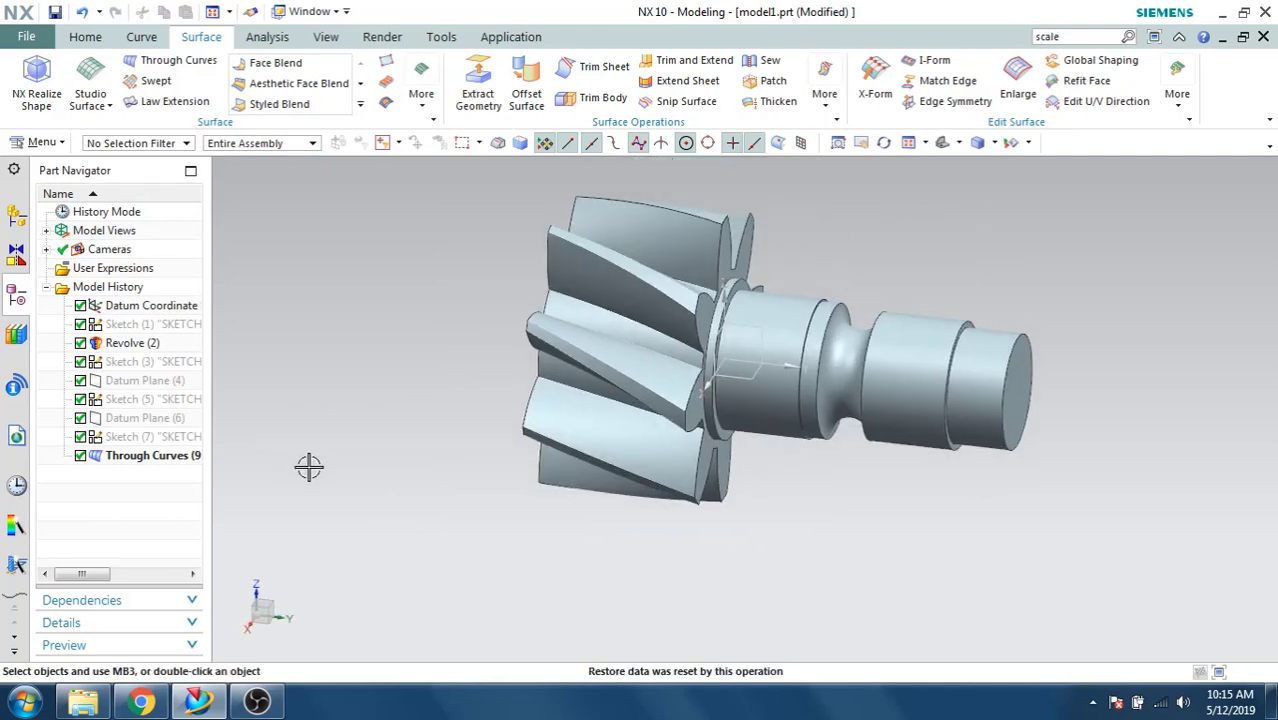
{"action": "middle_click_drag", "start_coordinate": [386, 401], "coordinate": [442, 417]}
{"action": "scroll", "coordinate": [277, 434], "scroll_direction": "down", "scroll_amount": 1}
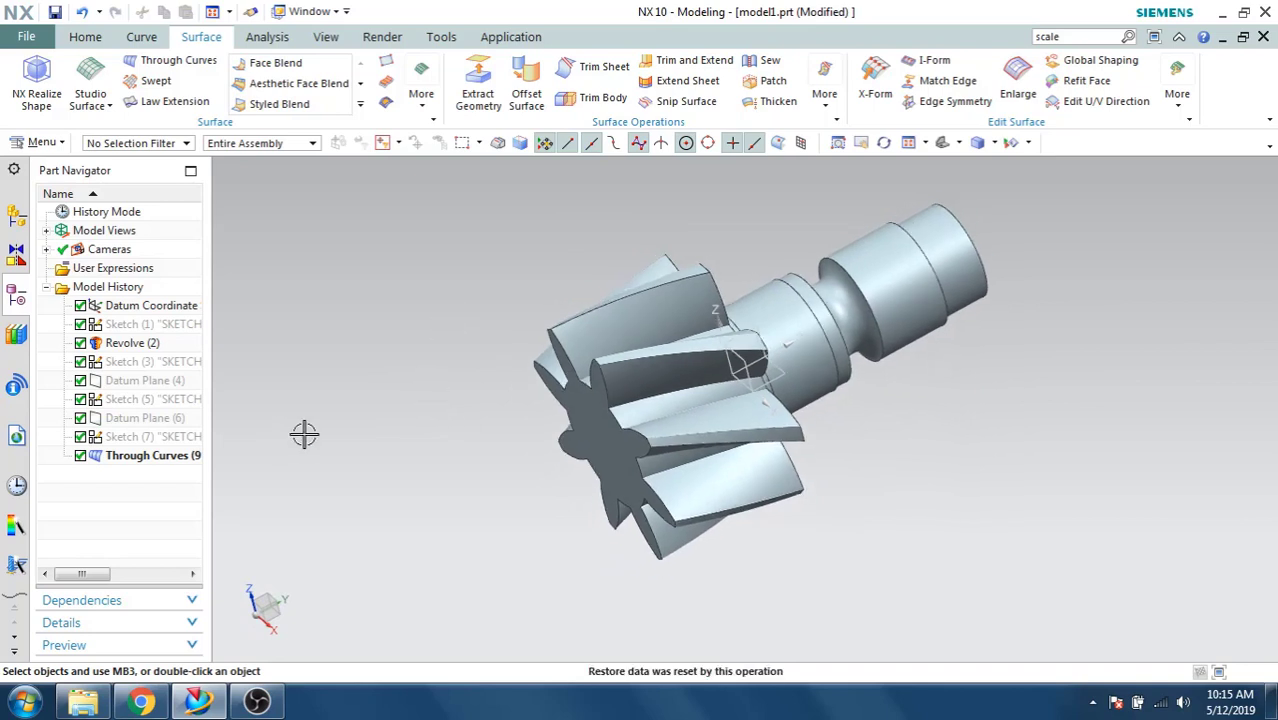